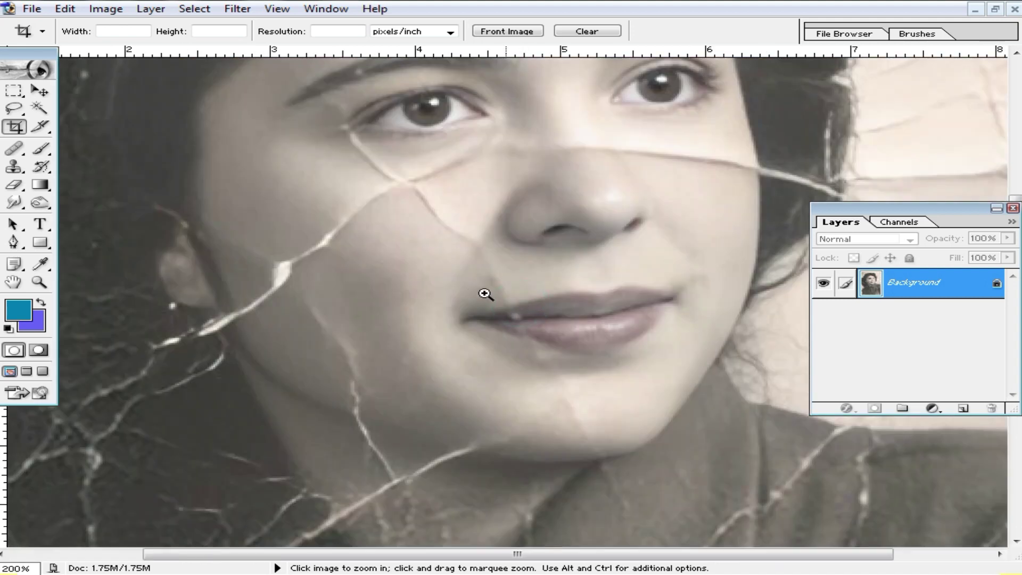
Step: Duplicate the Background layer of the damaged portrait to get a separate layer for retouching
key("space")
left_click_drag(498, 309, 593, 112)
left_click_drag(586, 304, 535, 59)
left_click(561, 253, "alt")
left_click_drag(563, 264, 600, 396)
left_click_drag(558, 271, 570, 354)
left_click_drag(512, 297, 530, 317)
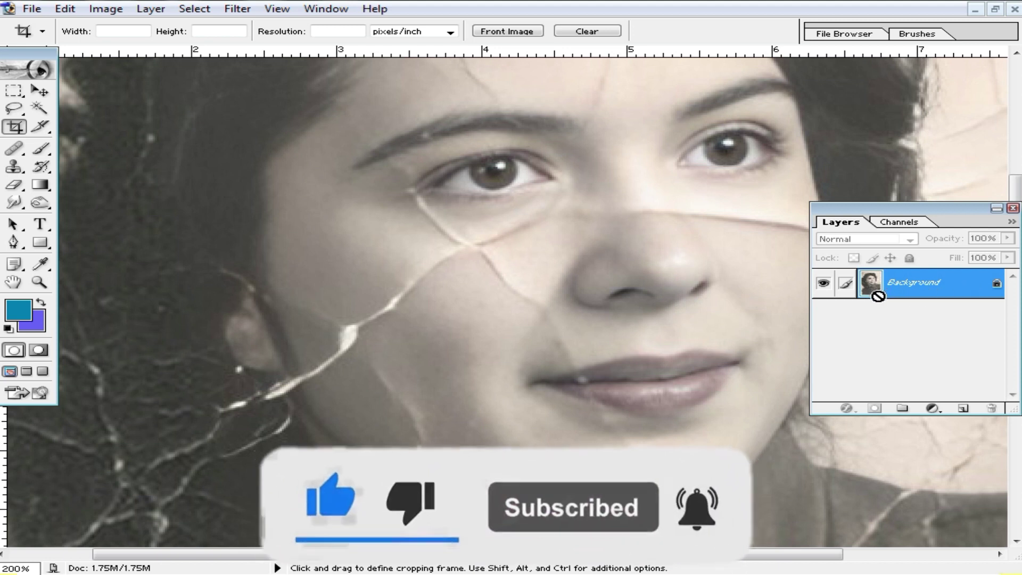
key("ctrl+j")
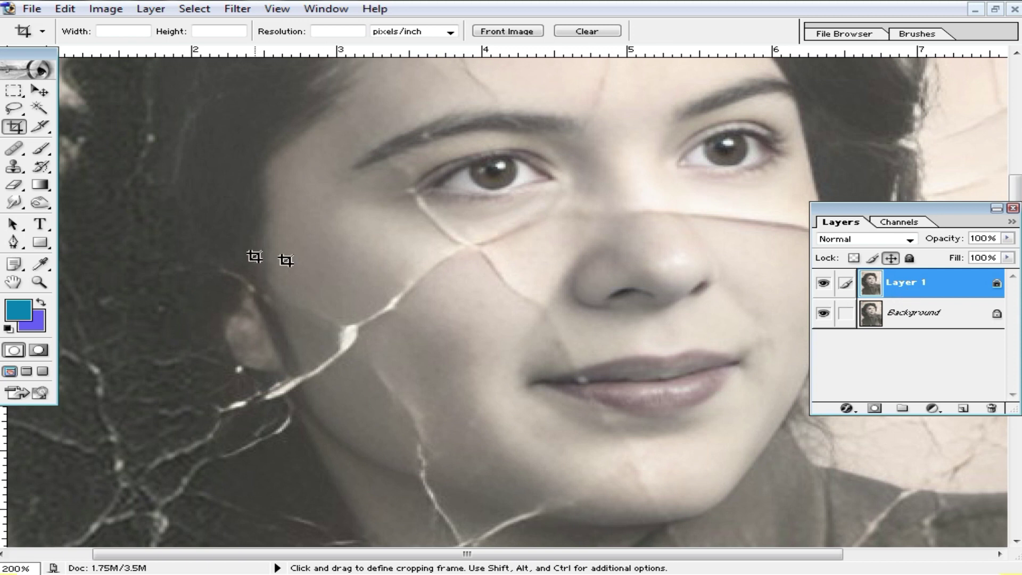
Step: Activate the Healing Brush tool and set its blending mode to Normal
scroll(410, 262, "down", 5)
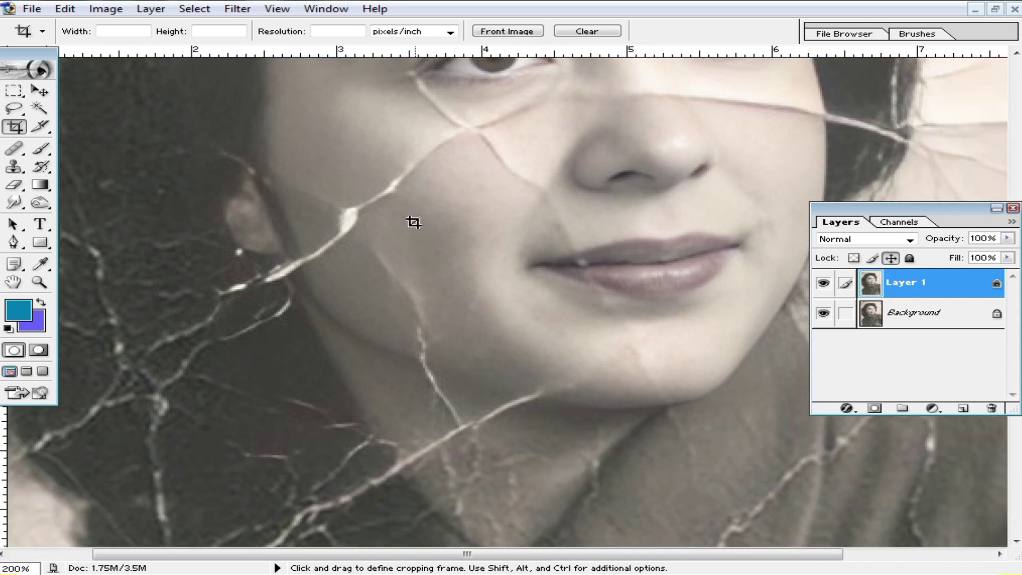
scroll(561, 339, "down", 3)
scroll(291, 267, "up", 2)
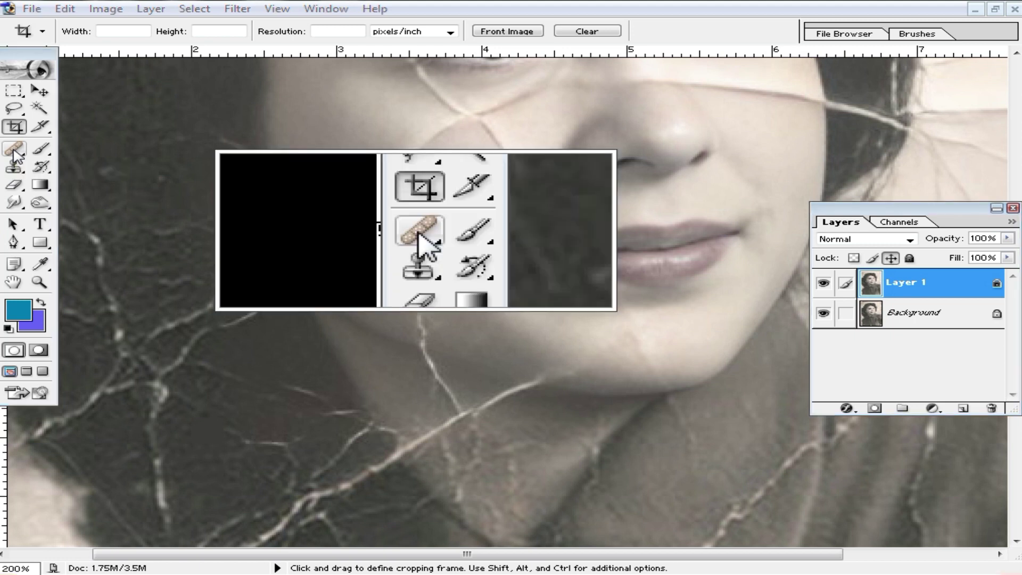
left_click(14, 152)
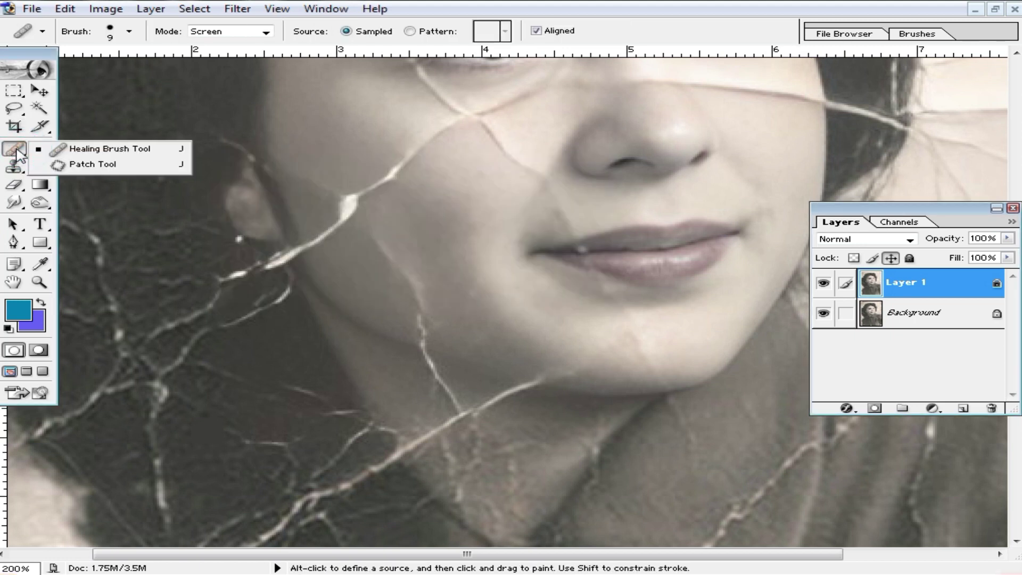
left_click(104, 151)
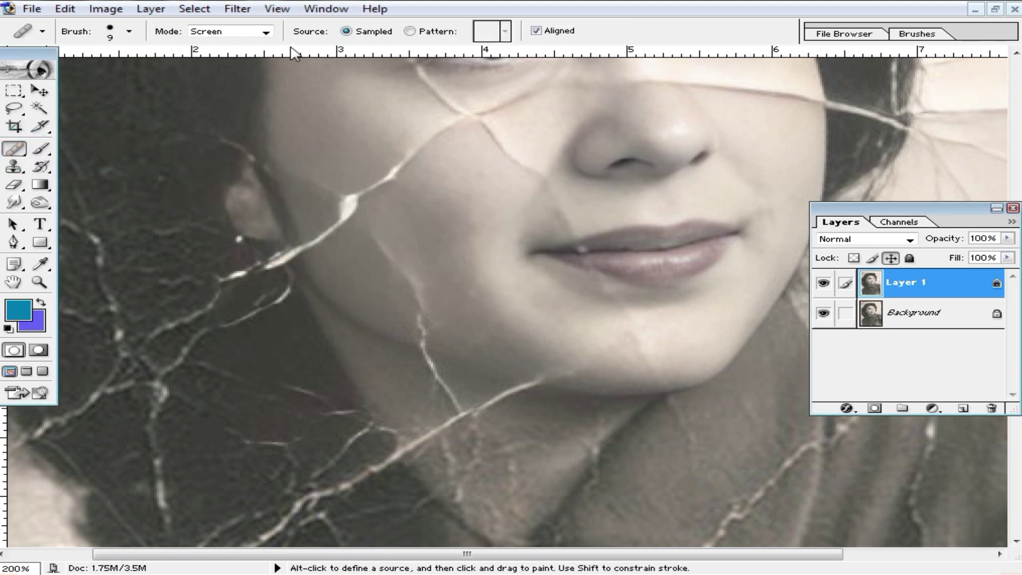
left_click(265, 33)
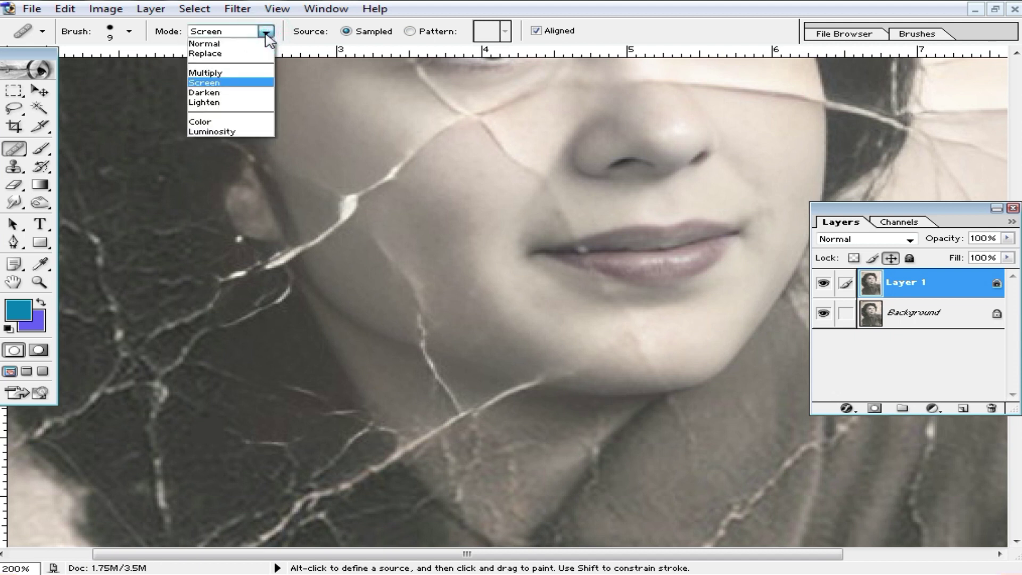
left_click(266, 32)
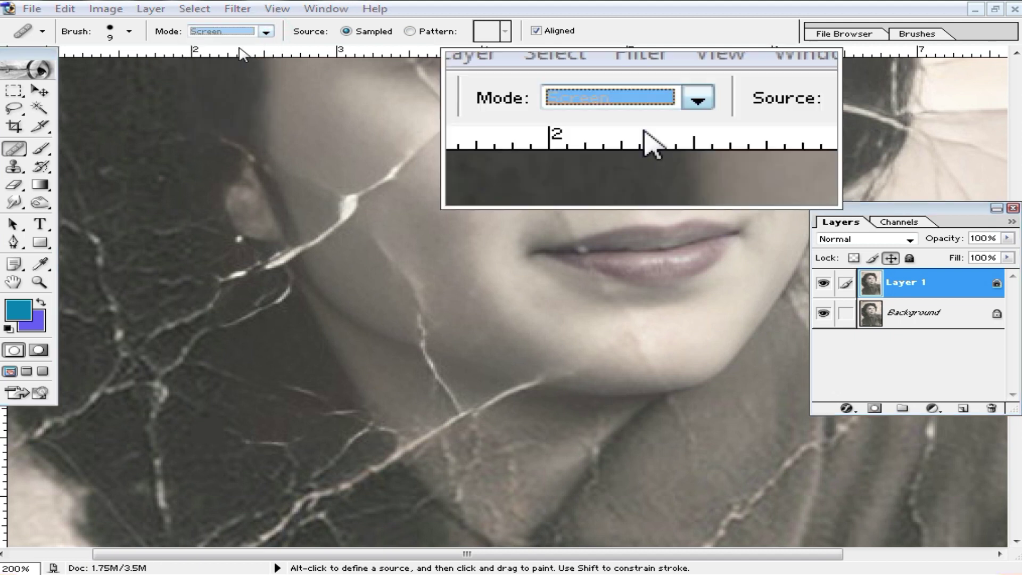
left_click(265, 32)
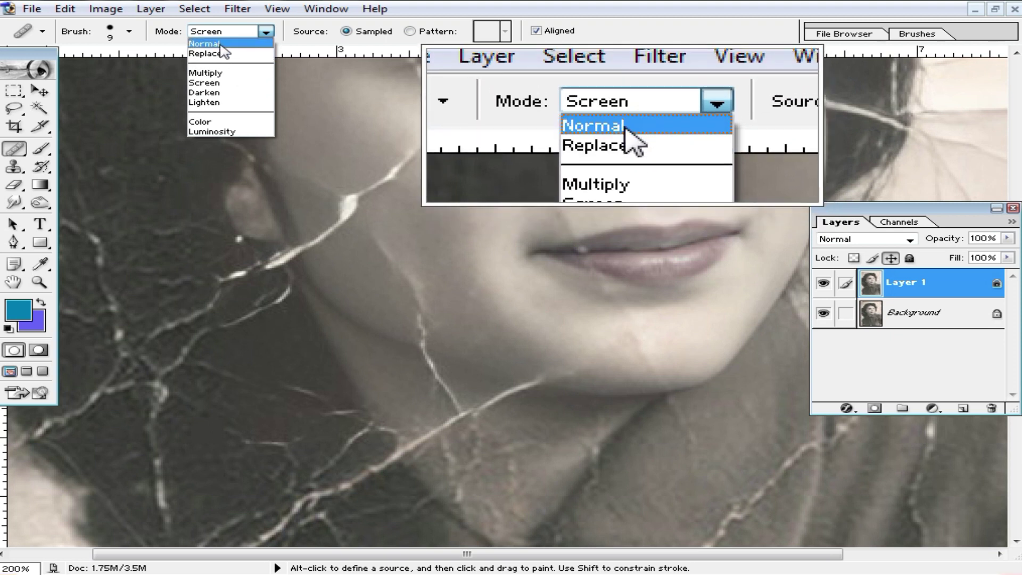
left_click(204, 44)
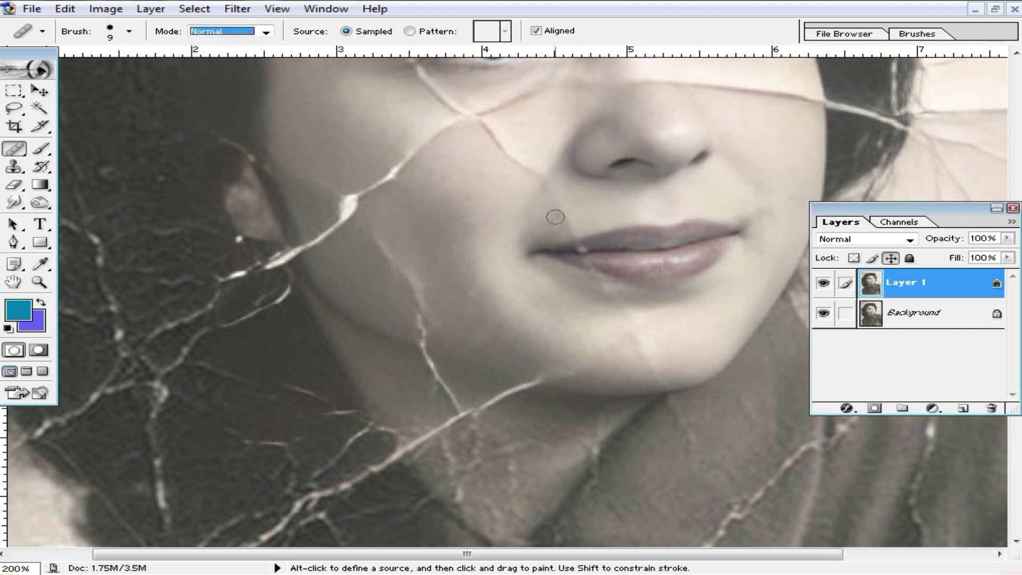
Step: Heal the upper part of the diagonal cheek crack with the 9 px Healing Brush, sampling clean skin beside it
left_click(497, 212, "ctrl")
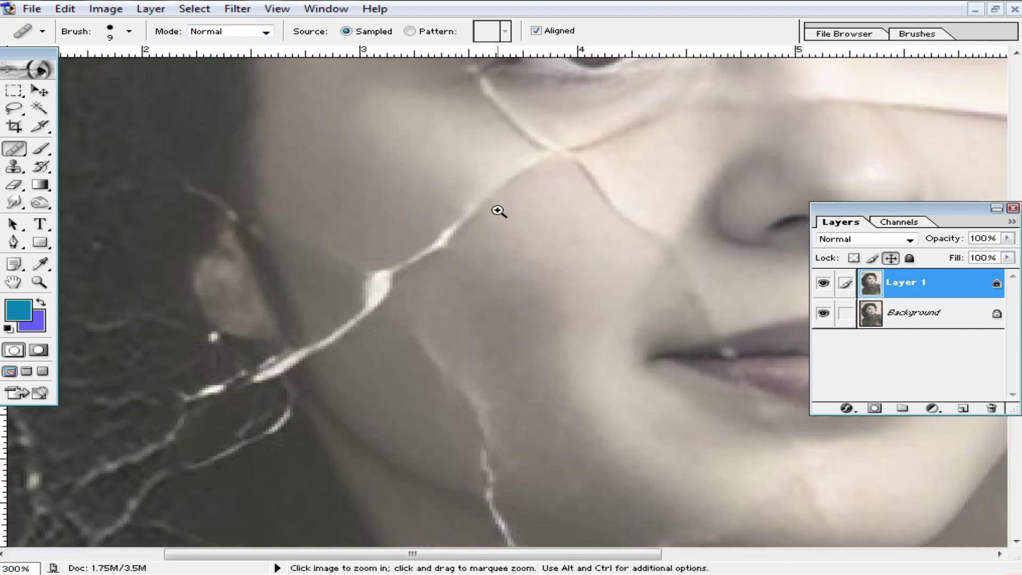
left_click_drag(516, 242, 460, 236)
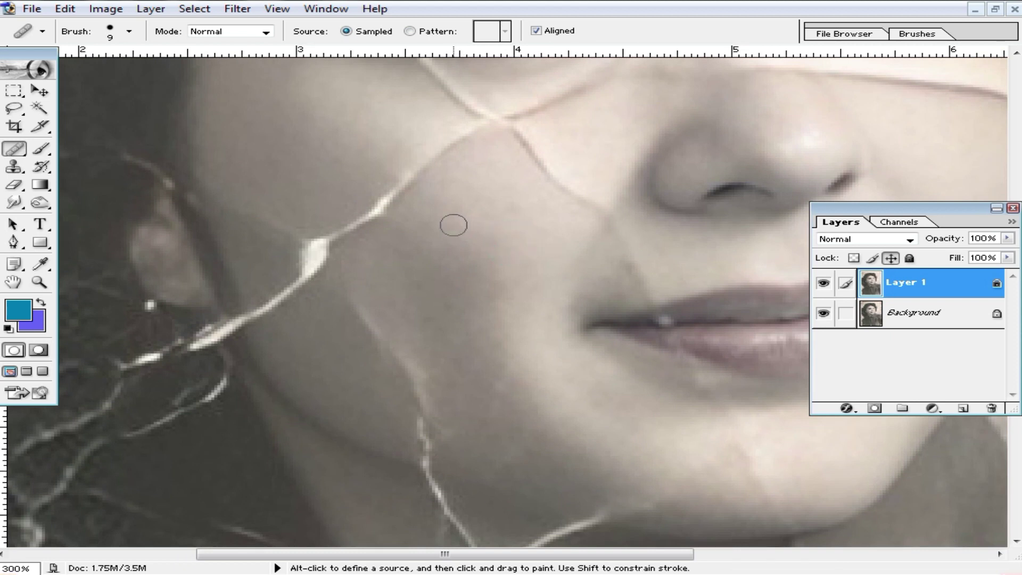
left_click(438, 206, "alt")
left_click(438, 205, "alt")
right_click(438, 198)
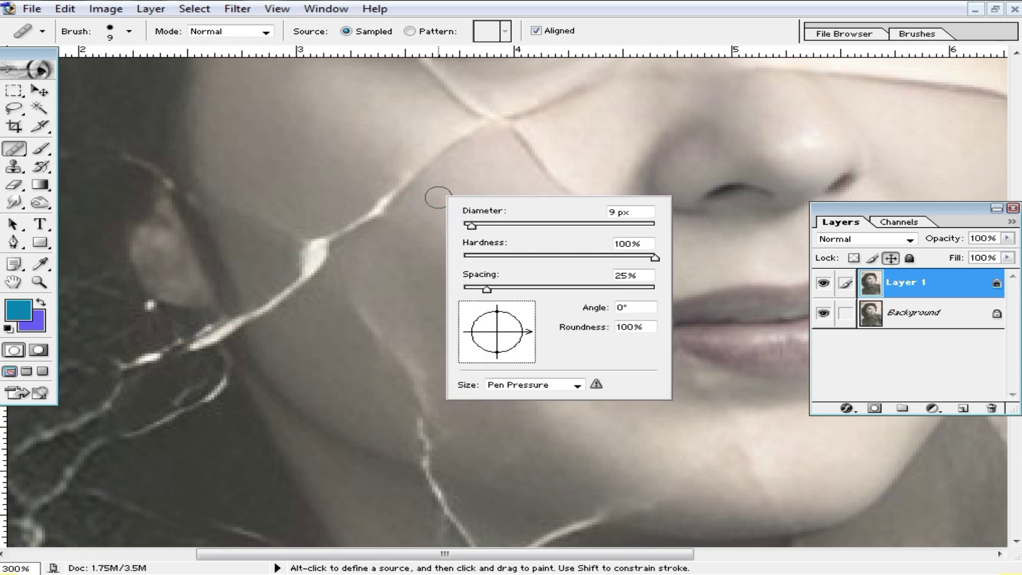
left_click(438, 195, "alt")
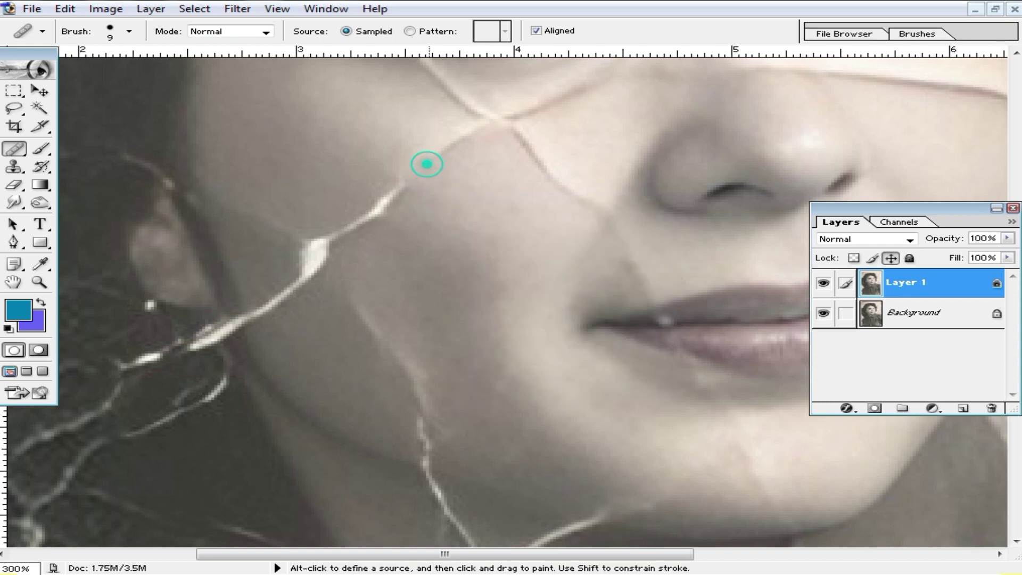
left_click(459, 139)
mouse_move(397, 190)
left_mouse_down()
mouse_move(393, 205)
mouse_move(389, 194)
mouse_move(419, 170)
left_mouse_up()
left_click(408, 209, "alt")
left_click(427, 158, "alt")
Step: Heal the middle of the diagonal cheek crack down to the wide white blotch, resampling nearby skin for each spot
left_click(353, 238)
left_click(322, 210, "alt")
left_click(337, 236)
left_click(317, 205, "alt")
left_click(343, 235)
left_click(336, 224)
left_click(367, 262, "alt")
left_click(343, 248)
left_click(324, 231)
left_click(339, 208, "alt")
left_click(362, 246)
left_click(396, 175)
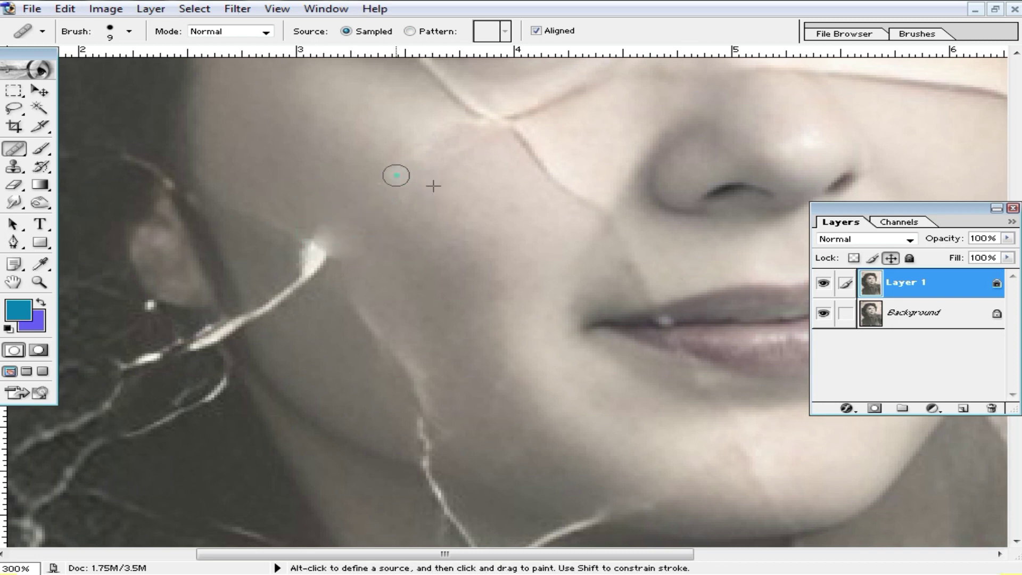
Step: Heal the crossing cracks on the cheek between the under-eye area and the side of the nose, using nearby skin samples
left_click_drag(491, 173, 478, 234)
left_click(536, 242, "alt")
left_click(497, 186)
left_click(543, 169, "alt")
mouse_move(520, 162)
left_mouse_down()
mouse_move(551, 149)
mouse_move(564, 161)
left_mouse_up()
left_click(532, 200, "alt")
mouse_move(480, 173)
left_mouse_down()
mouse_move(469, 161)
mouse_move(442, 188)
mouse_move(397, 201)
left_mouse_up()
left_click(404, 166, "alt")
left_click(454, 198, "alt")
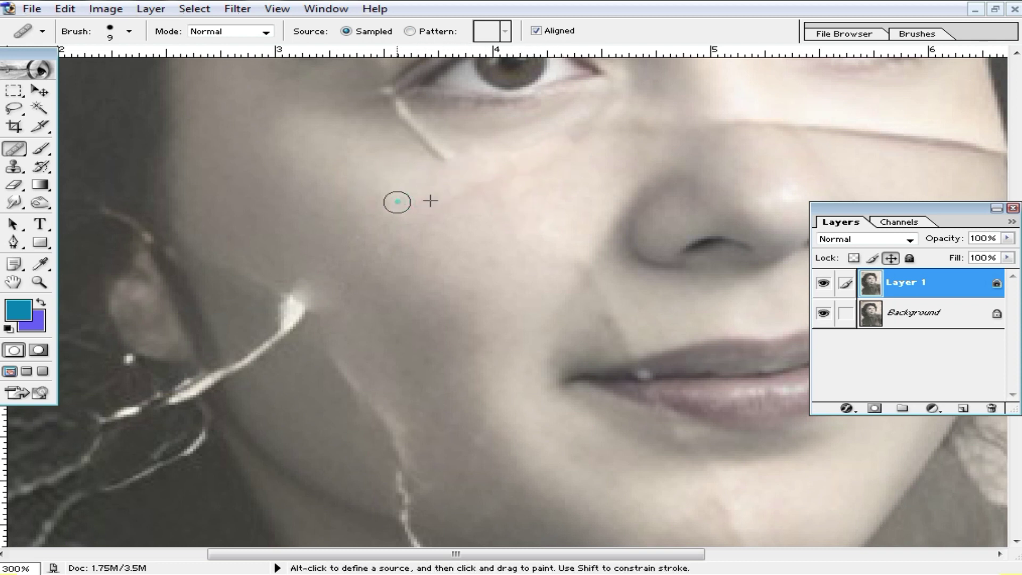
left_click(492, 208, "alt")
left_click_drag(487, 205, 473, 194)
left_click(447, 207, "alt")
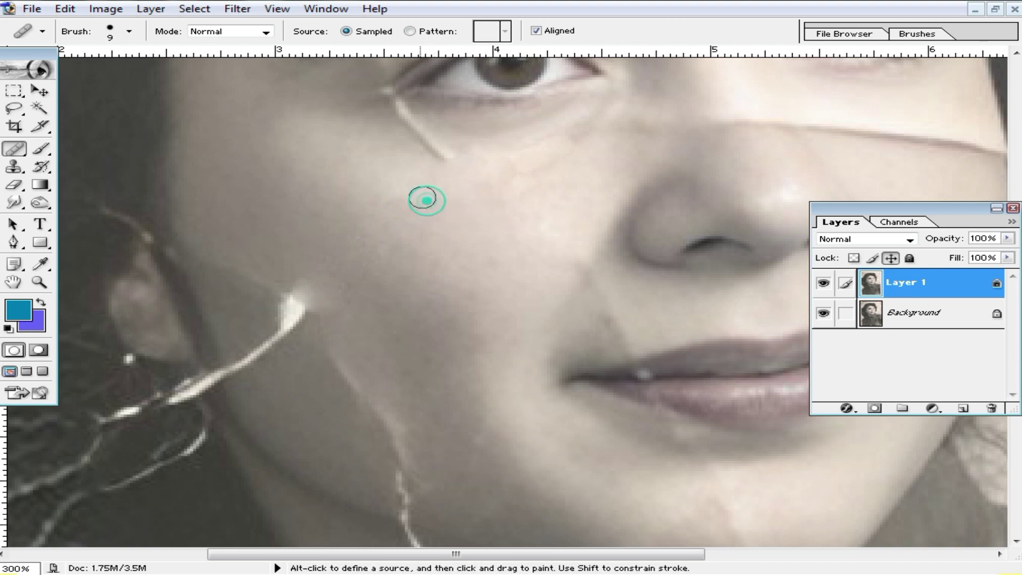
Step: With the Patch tool, outline the white blotch on the cheek and replace it with clean skin from above
scroll(361, 287, "down", 3)
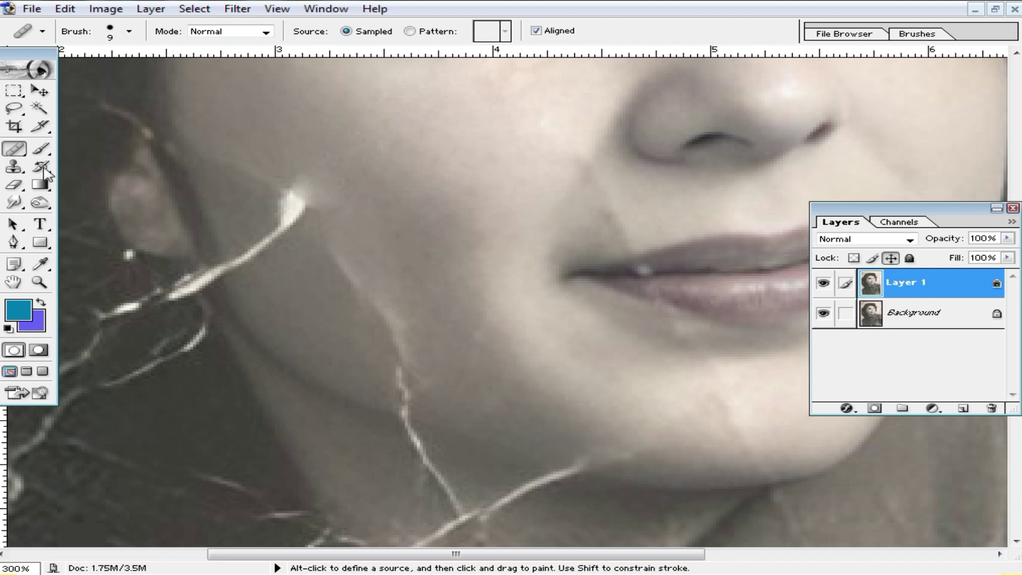
left_click_drag(19, 154, 99, 164)
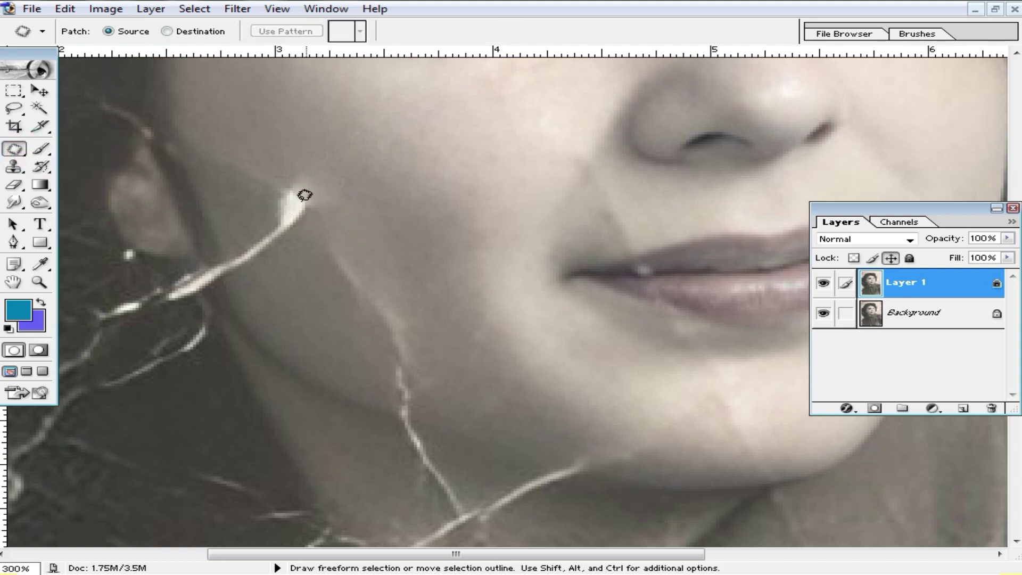
mouse_move(262, 196)
left_mouse_down()
mouse_move(272, 157)
mouse_move(357, 155)
left_mouse_up()
mouse_move(306, 270)
left_mouse_down()
mouse_move(259, 200)
mouse_move(274, 109)
left_mouse_up()
left_click(415, 252)
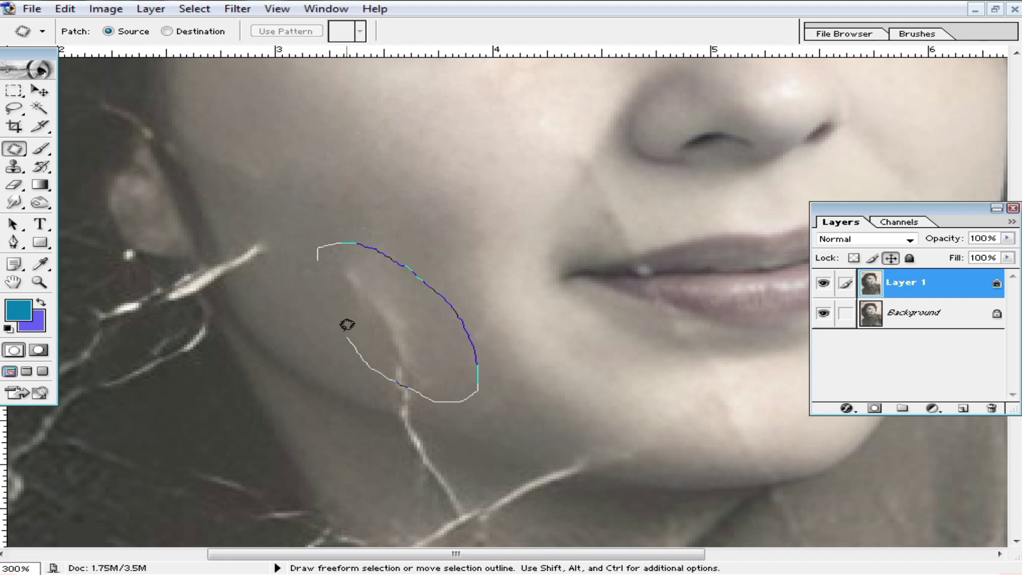
Step: Patch the crack running down the lower cheek with the clean skin above it, and clear the selection
left_click_drag(323, 287, 322, 283)
left_click_drag(399, 303, 406, 215)
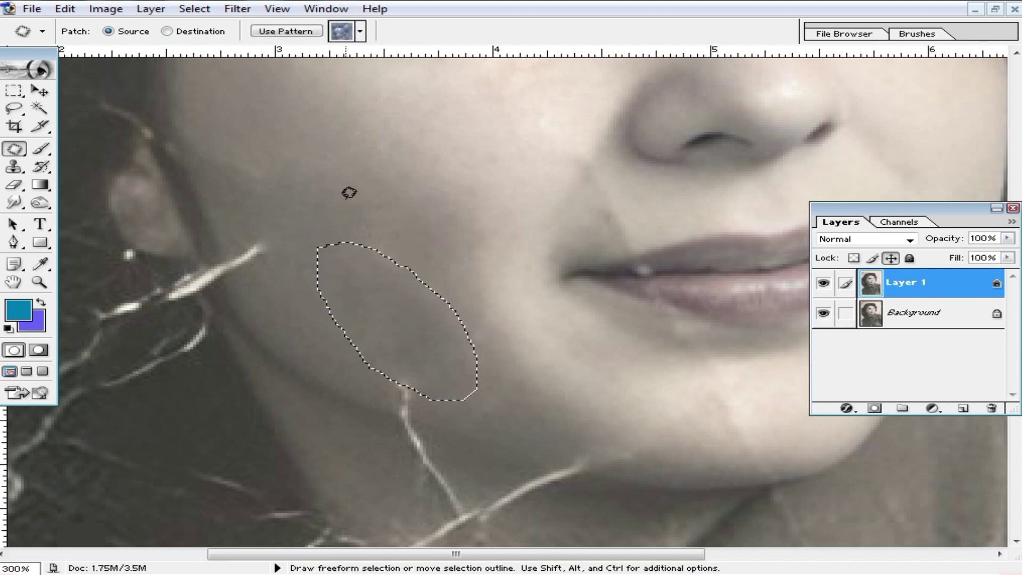
left_click(338, 197)
Step: Patch the inner end of the remaining cheek crack near the ear with skin from just above it
left_click_drag(346, 256, 421, 310)
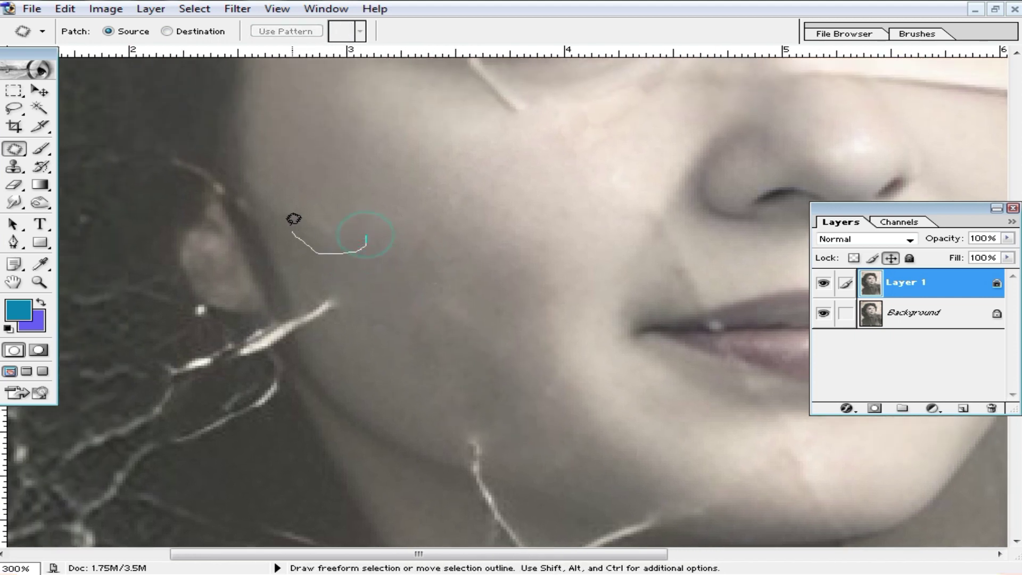
left_click_drag(294, 218, 364, 246)
mouse_move(297, 292)
left_mouse_down()
mouse_move(364, 310)
mouse_move(337, 332)
mouse_move(307, 325)
mouse_move(299, 240)
left_mouse_up()
left_click(354, 239)
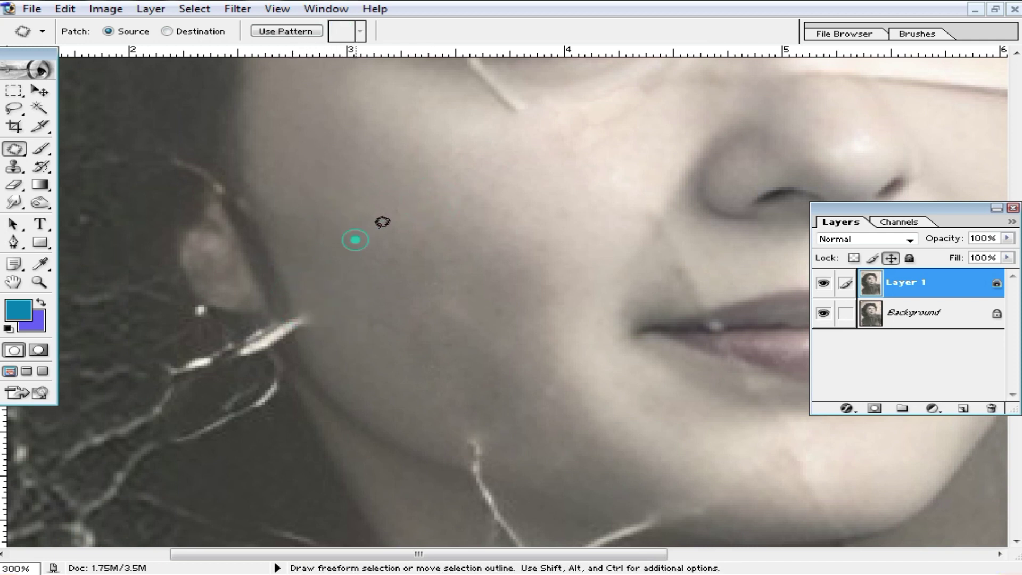
Step: Patch the short crack below the outer corner of the eye with clean cheek skin, and deselect
left_click_drag(493, 166, 445, 352)
left_click_drag(412, 288, 405, 271)
mouse_move(443, 240)
left_mouse_down()
mouse_move(463, 276)
mouse_move(379, 328)
left_mouse_up()
left_click(440, 349)
Step: Patch the faint crack on the forehead above the nose with clean forehead skin, and deselect
left_click_drag(575, 134, 463, 357)
mouse_move(568, 209)
left_mouse_down()
mouse_move(606, 173)
mouse_move(625, 251)
left_mouse_up()
mouse_move(584, 320)
left_mouse_down()
mouse_move(566, 269)
mouse_move(490, 230)
left_mouse_up()
left_click(490, 234)
Step: Patch the long crack running from the hairline down the forehead in two sections, using clean skin beside it
mouse_move(421, 277)
left_mouse_down()
mouse_move(452, 294)
mouse_move(431, 315)
left_mouse_up()
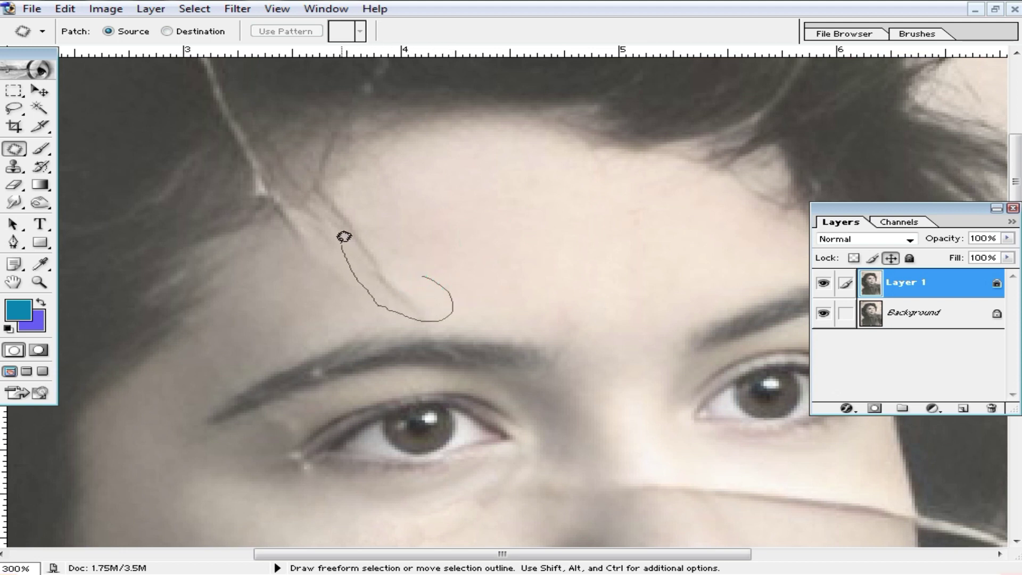
left_click_drag(344, 237, 337, 209)
left_click_drag(365, 269, 490, 228)
left_click(494, 230)
mouse_move(332, 216)
left_mouse_down()
mouse_move(308, 289)
mouse_move(465, 210)
left_mouse_up()
left_click(472, 213)
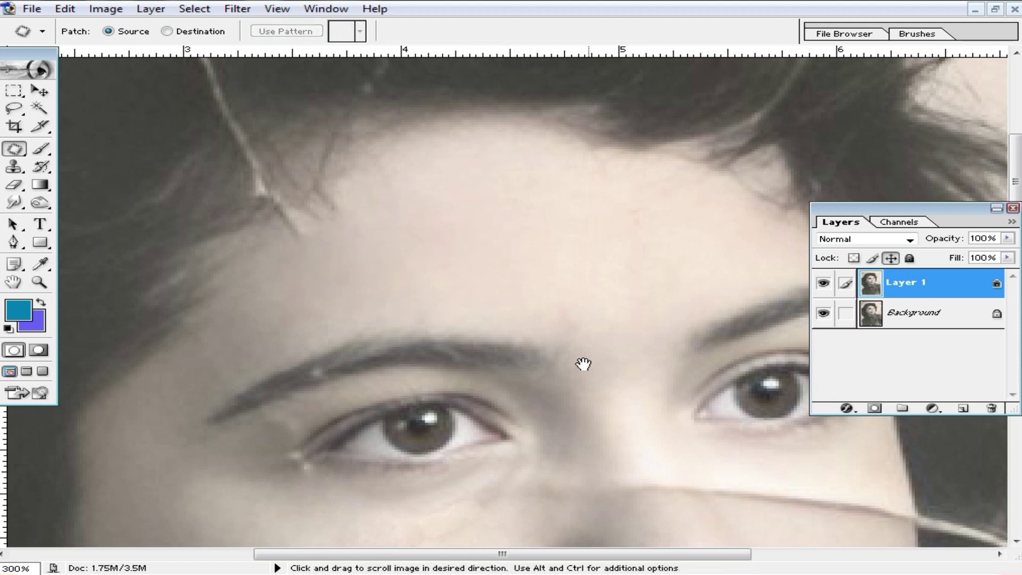
Step: Patch the start of the horizontal crack on the nose bridge with clean skin from above, and deselect
left_click_drag(583, 363, 543, 231)
left_click_drag(463, 321, 454, 251)
mouse_move(570, 294)
left_mouse_down()
mouse_move(465, 265)
mouse_move(490, 276)
mouse_move(468, 255)
mouse_move(487, 255)
left_mouse_up()
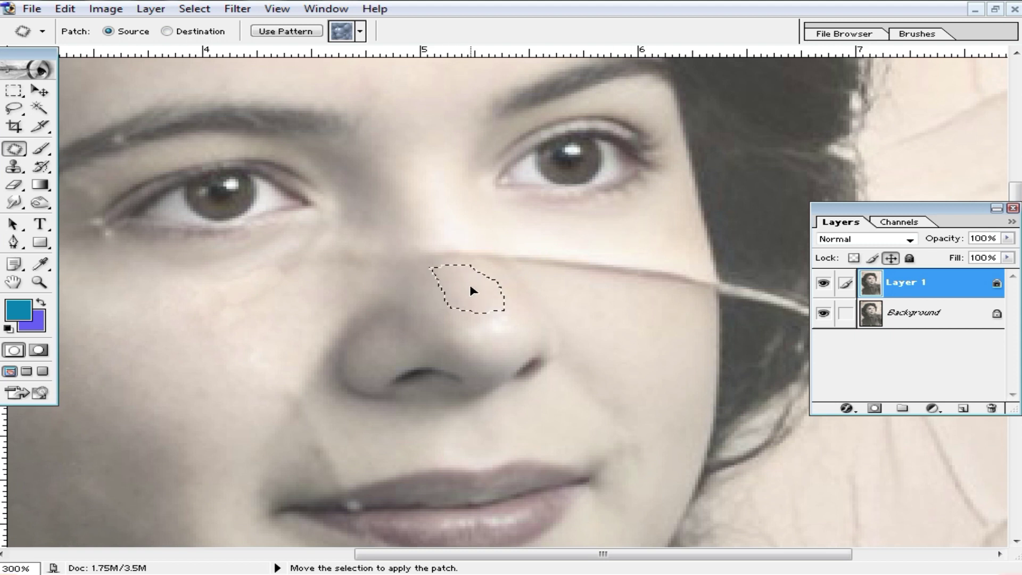
mouse_move(477, 293)
left_mouse_down()
mouse_move(501, 272)
mouse_move(543, 293)
mouse_move(552, 254)
mouse_move(513, 245)
mouse_move(496, 201)
left_mouse_up()
left_click(477, 288)
Step: Undo the last patch on the crack beside the nose bridge and clear its selection
left_click(584, 293)
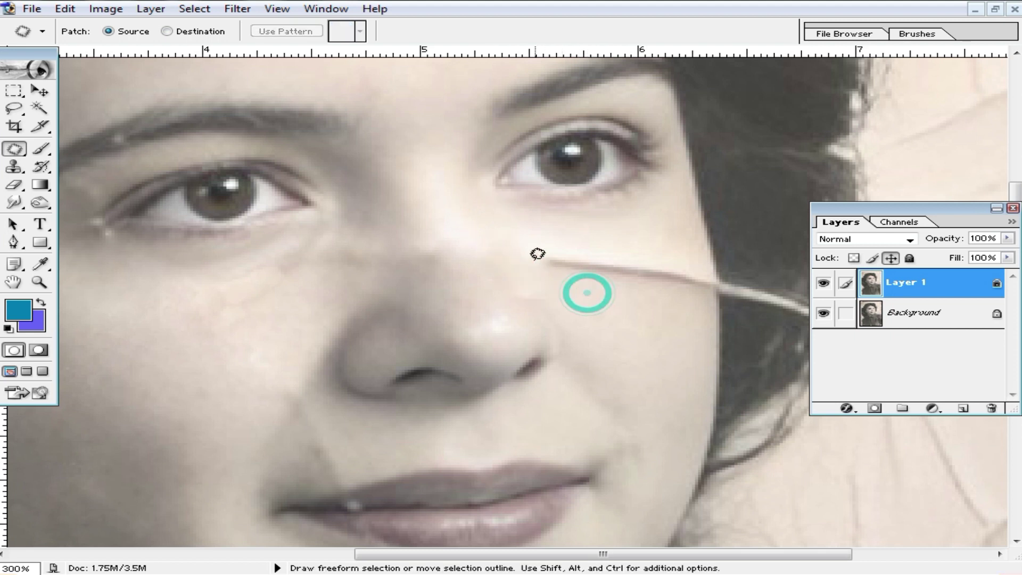
key("ctrl+alt+z")
key("ctrl+alt+z")
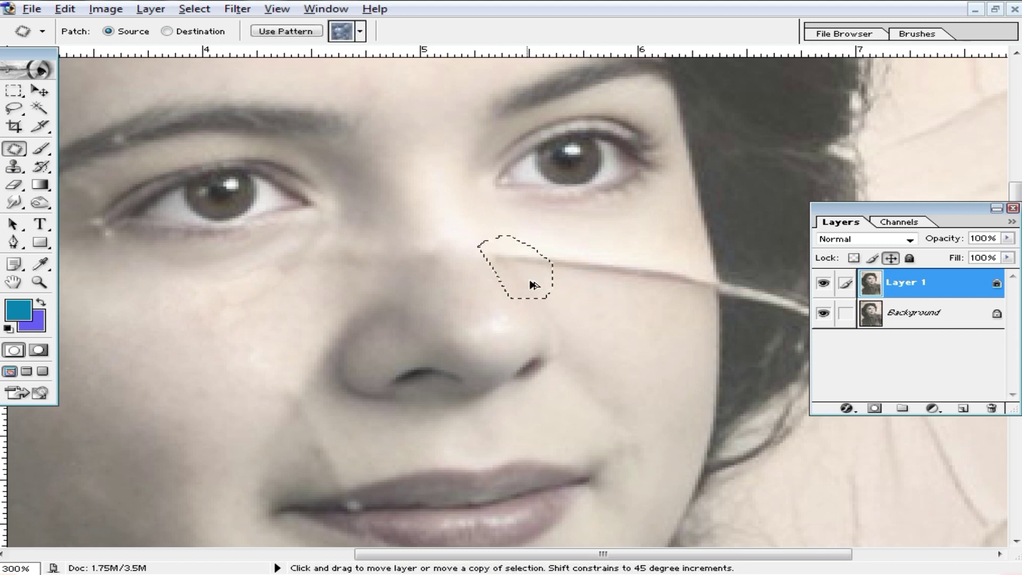
left_click(608, 307)
Step: Patch the horizontal crack across the cheek beneath the unobstructed eye with clean skin just below it
mouse_move(568, 251)
left_mouse_down()
mouse_move(588, 265)
mouse_move(573, 252)
left_mouse_up()
left_click_drag(604, 259, 617, 310)
mouse_move(654, 248)
left_mouse_down()
mouse_move(687, 257)
mouse_move(694, 285)
mouse_move(639, 262)
mouse_move(641, 307)
left_mouse_up()
left_click(612, 302)
Step: Patch the remaining crack segment between the nose bridge and the cheek with clean skin above it
left_click(597, 282, "ctrl")
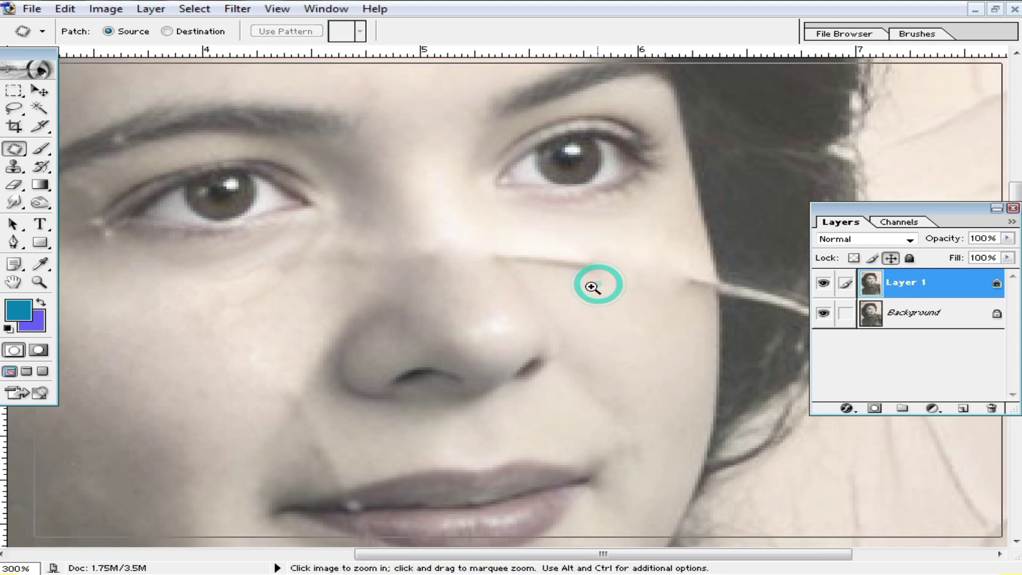
mouse_move(536, 251)
left_mouse_down()
mouse_move(536, 302)
mouse_move(466, 291)
mouse_move(522, 225)
left_mouse_up()
left_click(544, 217)
left_click(500, 227)
Step: Clone clean skin over the leftover dark mark on the nose bridge using a 14 px Clone Stamp brush
left_click(416, 286, "ctrl")
left_click_drag(383, 294, 350, 286)
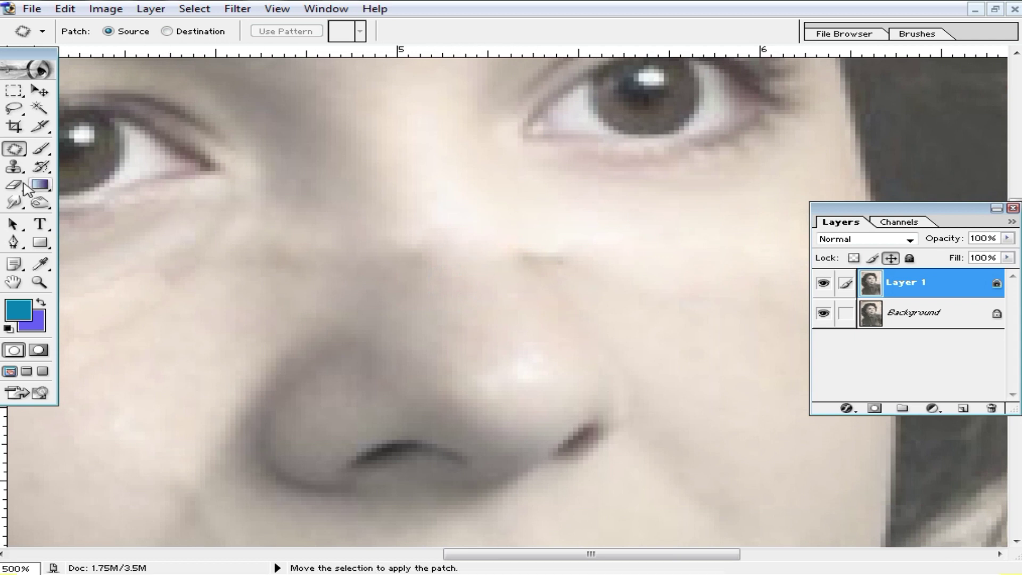
left_click(13, 167)
right_click(660, 341)
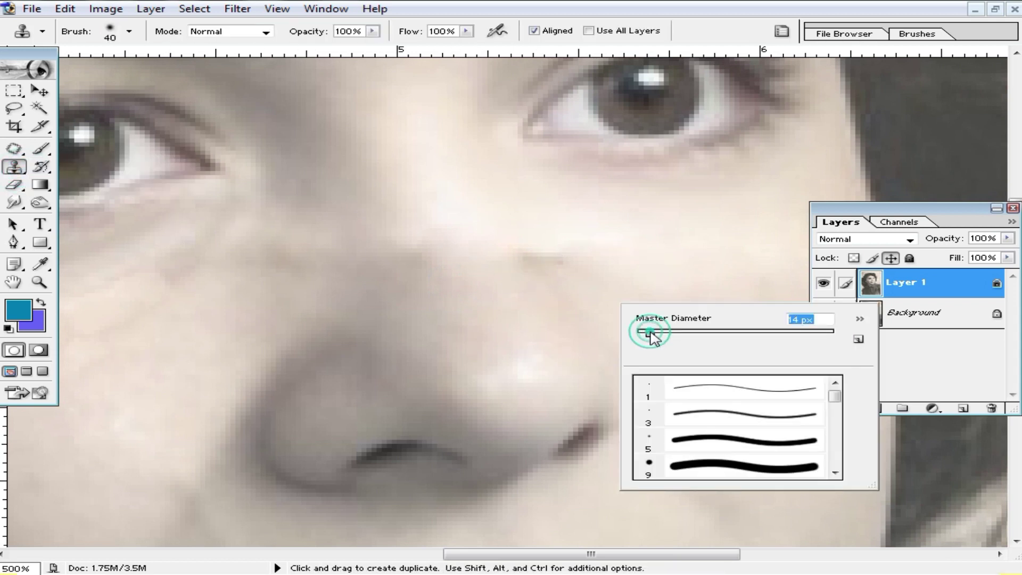
left_click(15, 171)
left_click(569, 277, "alt")
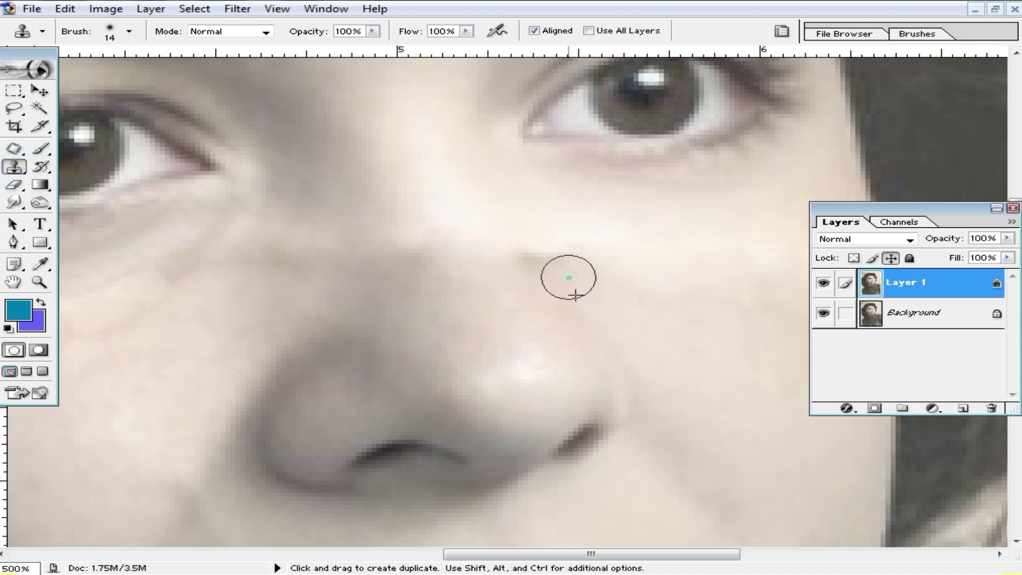
left_click(543, 242, "alt")
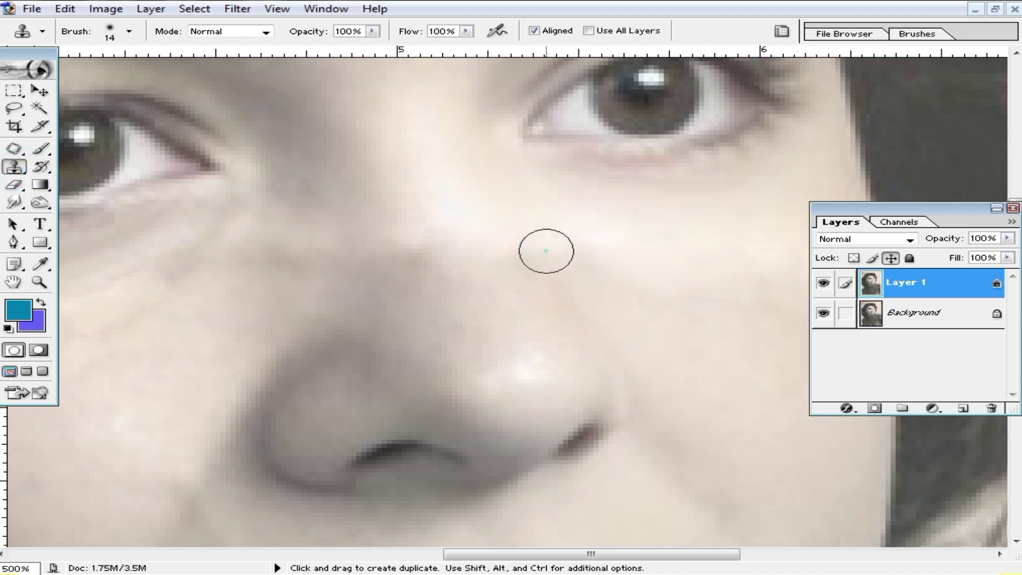
Step: Lower the Clone Stamp opacity to 49% and blend clean skin over the uneven patched areas across the nose bridge
left_click(372, 30)
left_click_drag(368, 47, 324, 48)
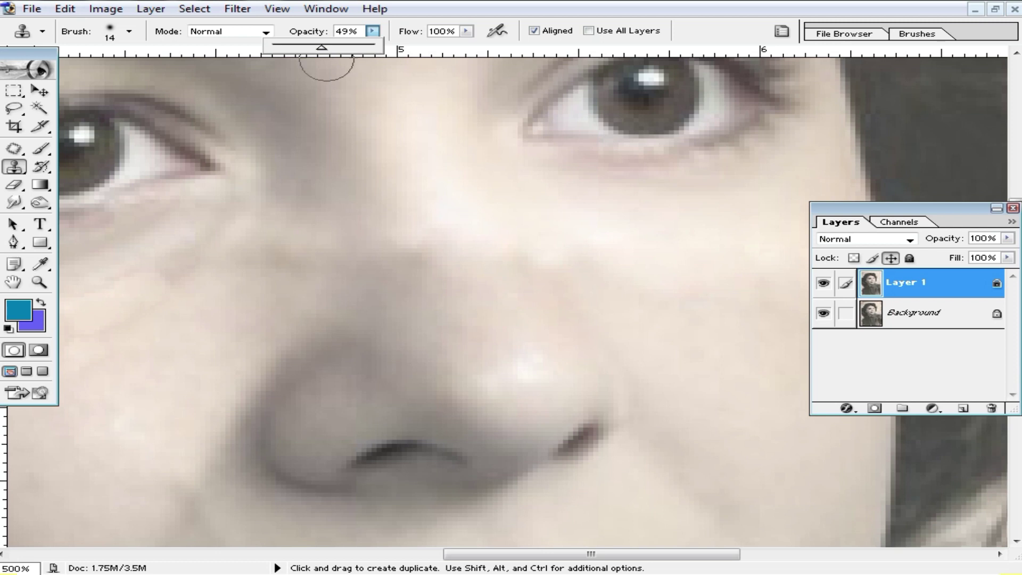
left_click(491, 316, "alt")
left_click(463, 279)
left_click(429, 248)
left_click(433, 273, "alt")
left_click(429, 235)
left_click(525, 292, "alt")
left_click(521, 267)
left_click(609, 293)
left_click(504, 292, "alt")
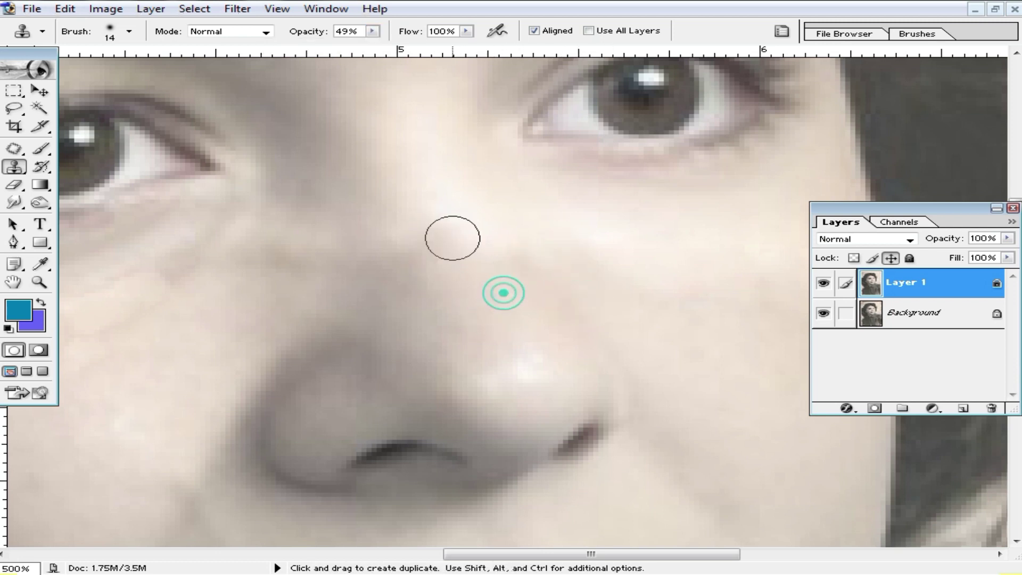
left_click_drag(463, 282, 482, 283)
Step: Clone clean skin over the patch marks between the nose and the cheek beneath the inner corner of the eye
left_click_drag(258, 300, 370, 289)
left_click(402, 291, "alt")
left_click(441, 258)
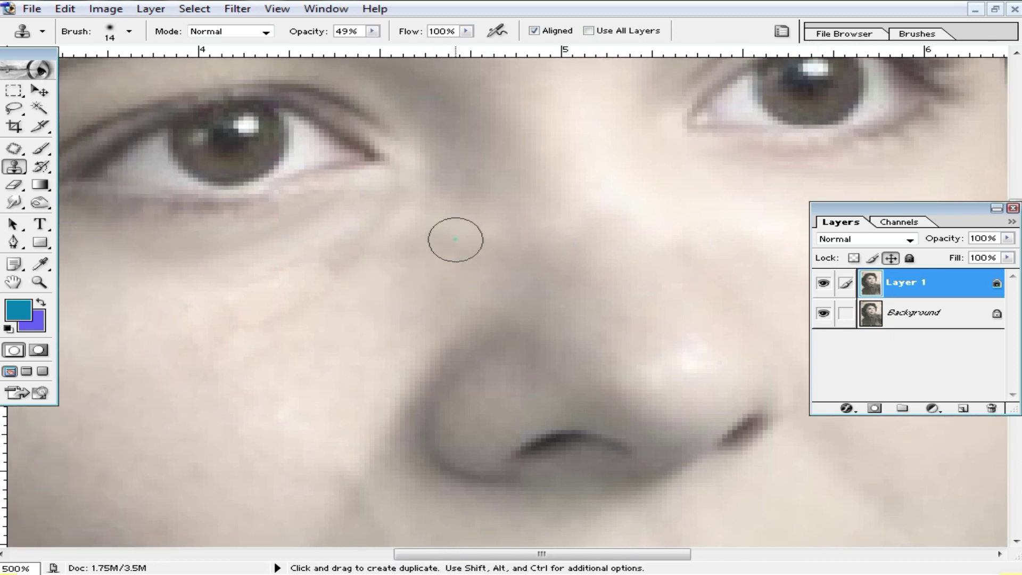
left_click(422, 239)
left_click(385, 297, "alt")
left_click(362, 240)
left_click(324, 269)
left_click(330, 323, "alt")
left_click(316, 294)
Step: Even out the remaining blemishes on the cheek beside the nose by cloning nearby clean skin over them
left_click_drag(276, 349, 401, 296)
left_click(397, 283, "alt")
left_click(334, 296)
left_click(398, 346)
left_click_drag(468, 388, 456, 319)
left_click(449, 295, "alt")
left_click(458, 366)
left_click(484, 368)
left_click(518, 379, "alt")
left_click(497, 419)
left_click_drag(551, 465, 539, 369)
left_click(545, 349, "alt")
left_click(514, 380)
Step: Reduce the Clone Stamp brush to 9 px and clone over the light specks around the eye's outer corner and the eyebrow
left_click_drag(349, 261, 462, 446)
mouse_move(317, 256)
left_mouse_down()
mouse_move(385, 354)
mouse_move(417, 348)
left_mouse_up()
right_click(385, 320)
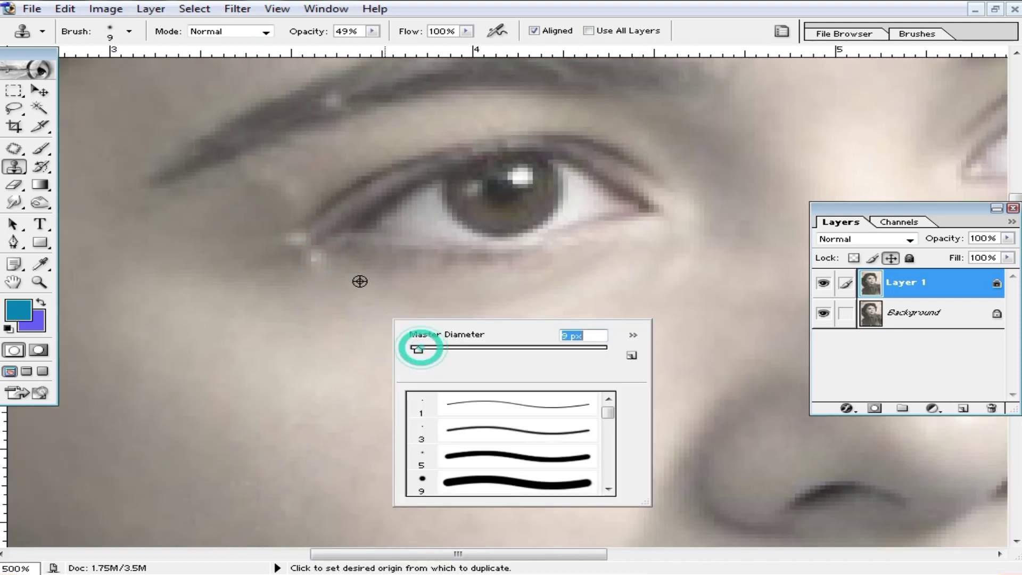
left_click(322, 269)
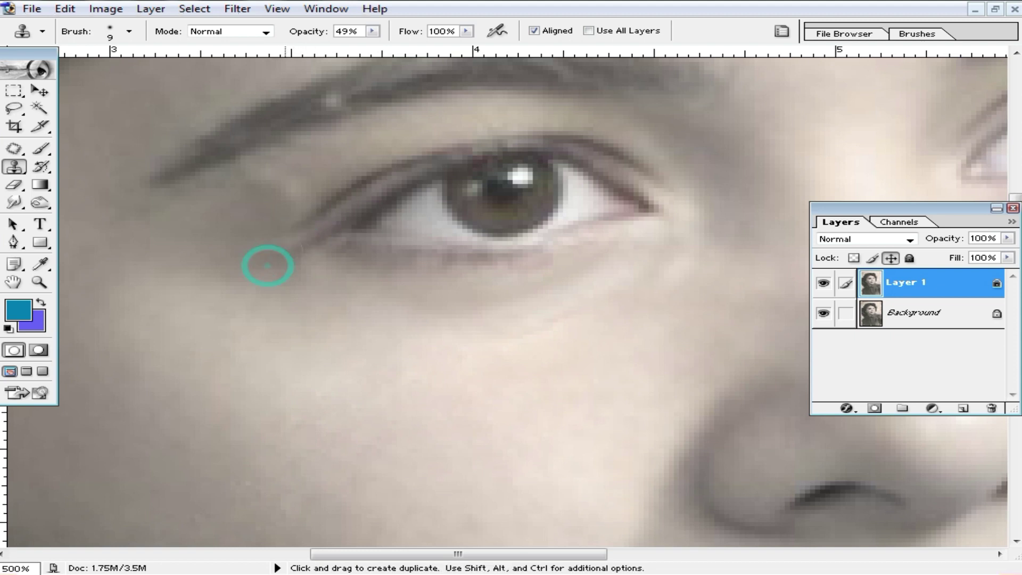
left_click_drag(309, 224, 325, 239)
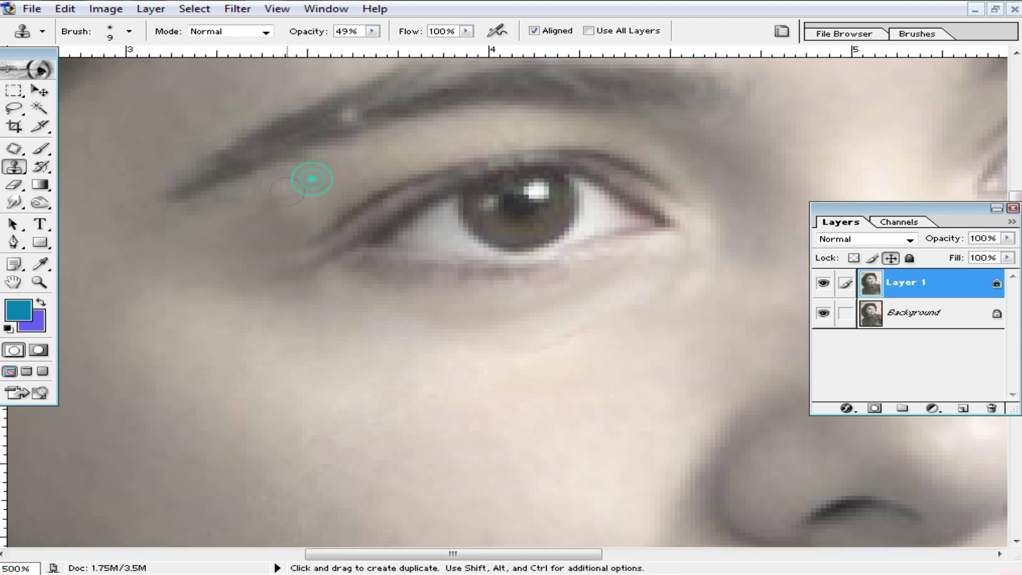
left_click_drag(362, 142, 367, 217)
left_click(404, 185, "alt")
left_click(548, 245, "alt")
Step: Clone away the white specks on and below the lips and the faint mark on the chin
left_click_drag(569, 294, 532, 75)
left_click_drag(577, 347, 464, 191)
left_click_drag(491, 313, 595, 282)
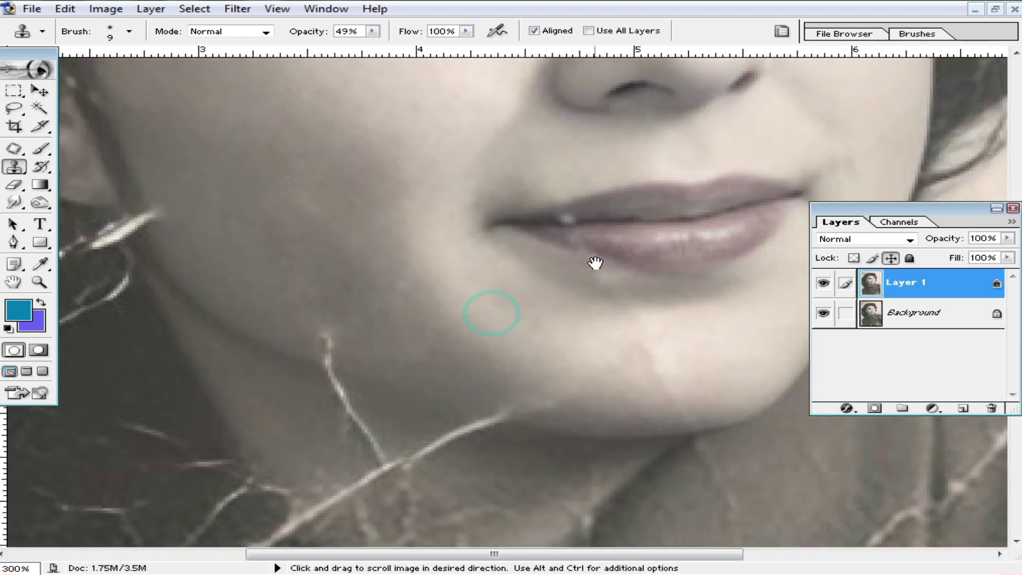
left_click_drag(565, 218, 583, 211)
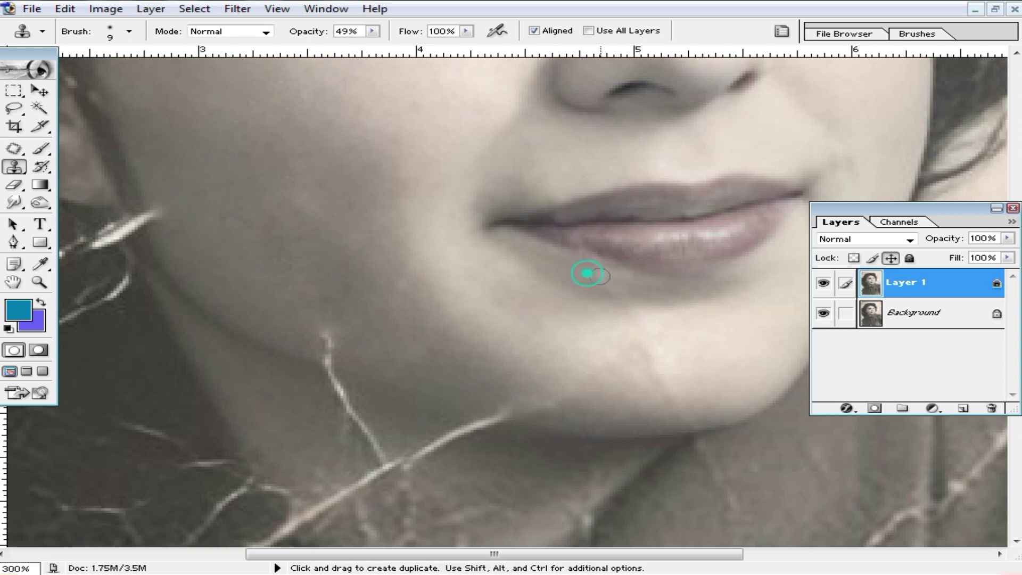
left_click(702, 376, "alt")
left_click(672, 385)
Step: Clone clean skin over the small blemishes on the lower cheek above the jawline
mouse_move(699, 415)
left_mouse_down()
mouse_move(670, 374)
mouse_move(525, 314)
left_mouse_up()
left_click(443, 283, "alt")
left_click(410, 274)
left_click(375, 249, "alt")
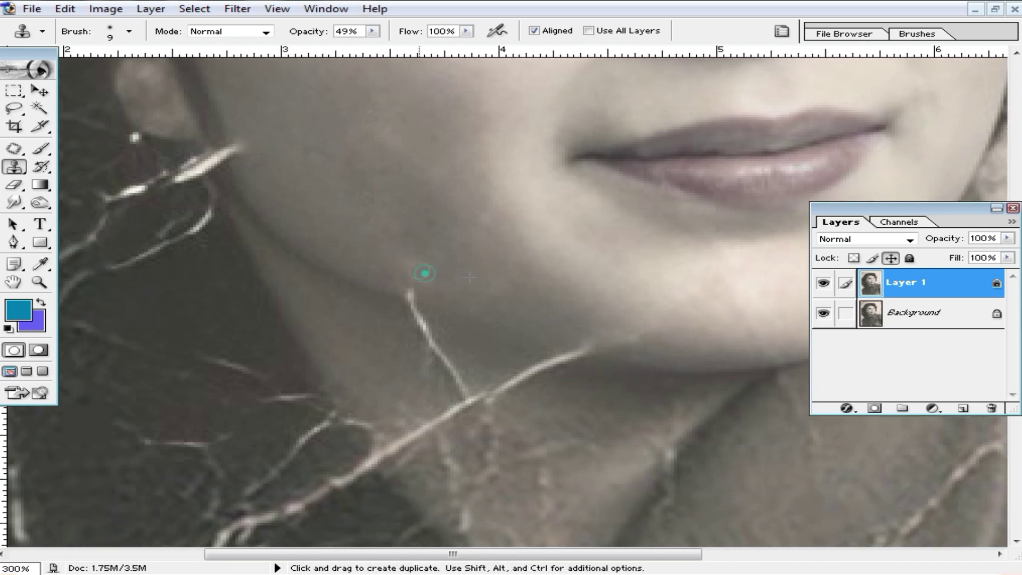
left_click_drag(391, 234, 485, 268)
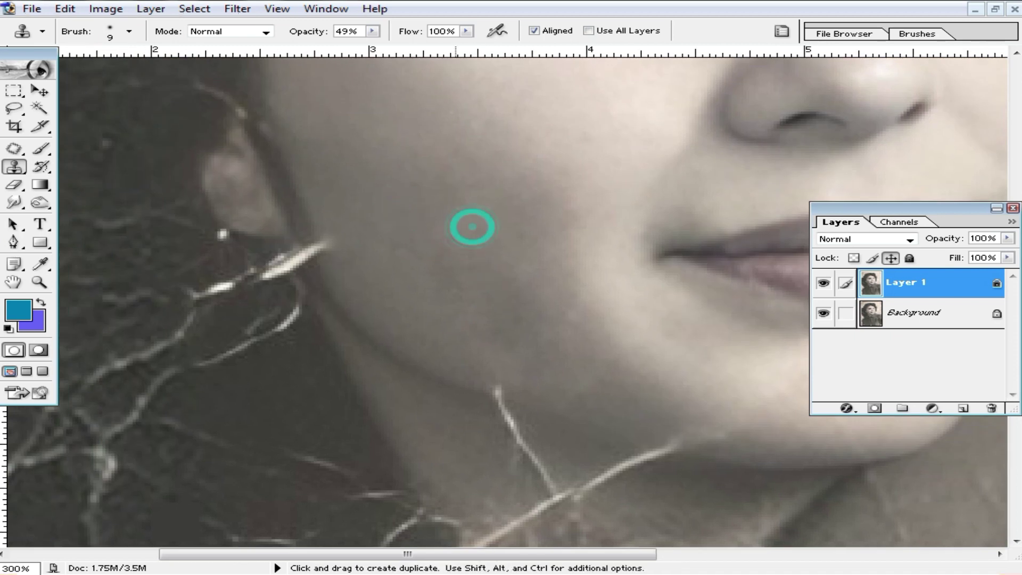
Step: Clone the cheek skin and dark jaw edge over the tip of the white crack below the earlobe
left_click(359, 254, "ctrl")
left_click(369, 251, "ctrl")
left_click_drag(650, 330, 468, 282)
left_click(456, 270, "alt")
left_click(454, 294)
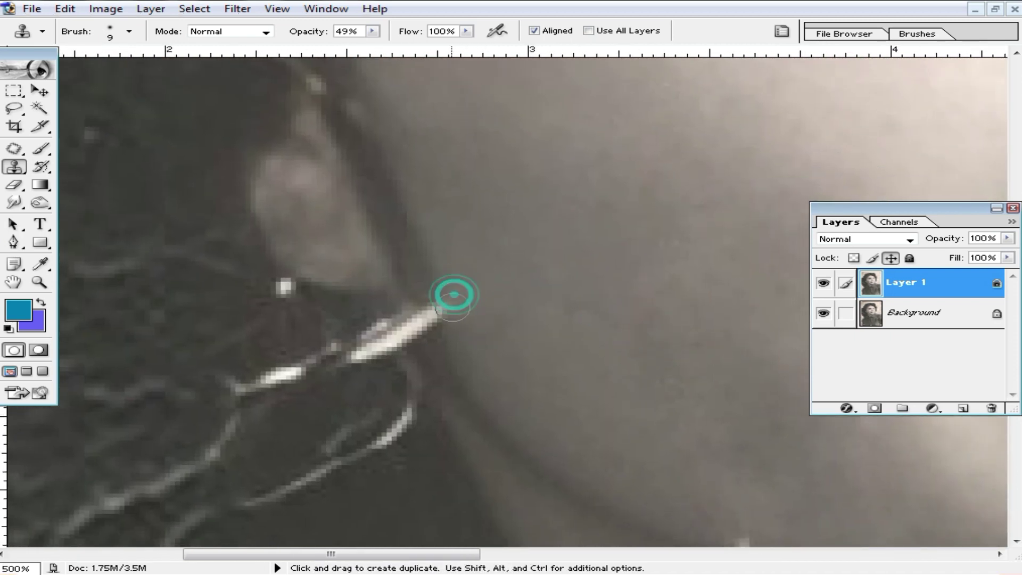
left_click(426, 313)
left_click(422, 304)
left_click(408, 259, "alt")
left_click(423, 315)
left_click_drag(466, 318, 449, 309)
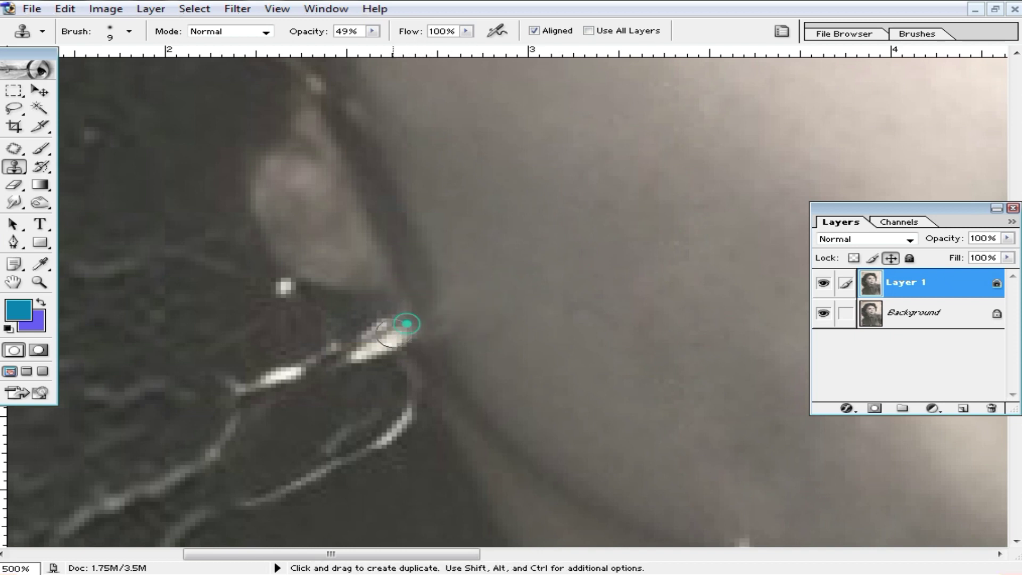
Step: Clone dark background over the thick white crack segment between the jaw edge and the earlobe
left_click_drag(411, 339, 399, 330)
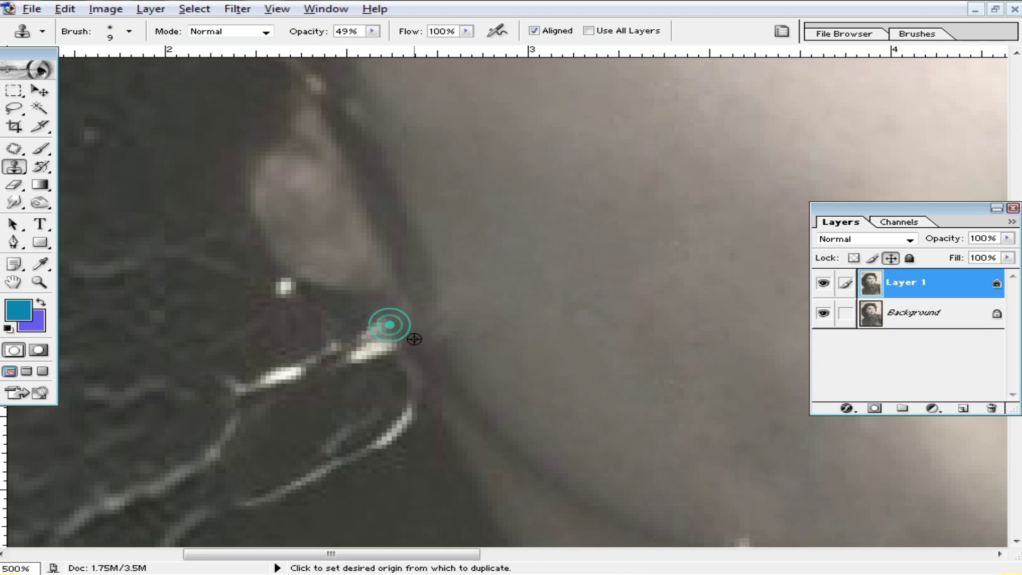
mouse_move(366, 320)
left_mouse_down()
mouse_move(408, 364)
mouse_move(430, 368)
mouse_move(375, 339)
left_mouse_up()
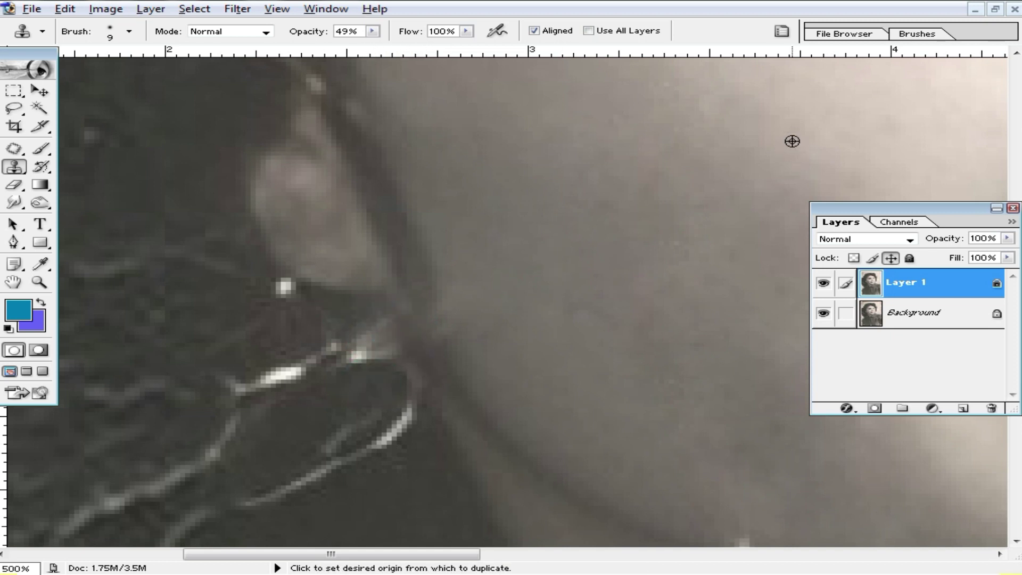
mouse_move(403, 323)
left_mouse_down()
mouse_move(350, 324)
mouse_move(383, 351)
left_mouse_up()
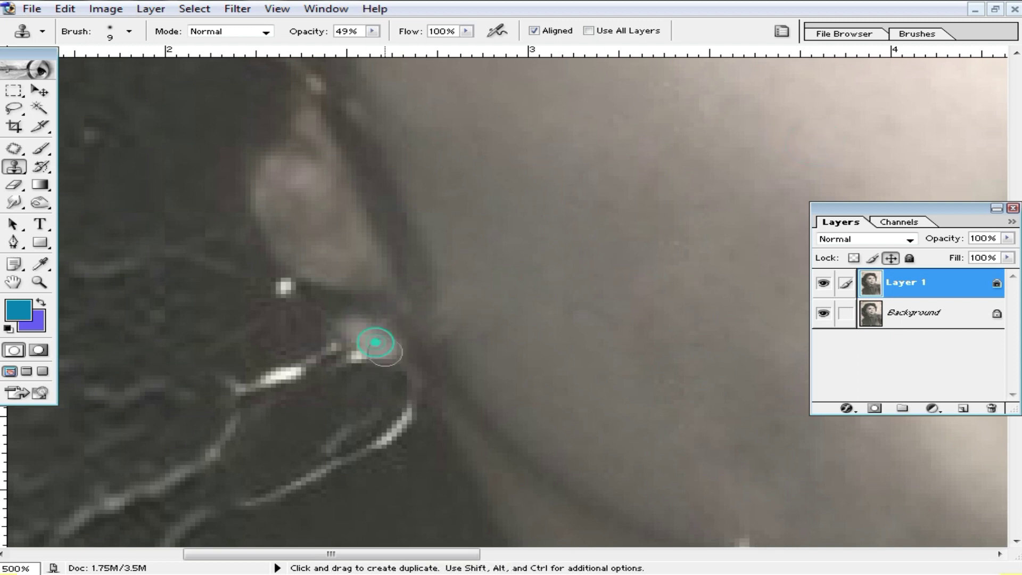
left_click(358, 363, "alt")
left_click(414, 361, "alt")
left_click(379, 337)
left_click(305, 307, "alt")
left_click(365, 338)
left_click(366, 348)
left_click(347, 387, "alt")
left_click(356, 347)
left_click(360, 322, "alt")
Step: Soften the next bright crack segment, raise the Clone Stamp opacity to 65%, and clone over the white dot beneath the earlobe
left_click(312, 354)
left_click(309, 388, "alt")
left_click(270, 370)
left_click(271, 369)
left_click(290, 356)
left_click_drag(372, 32, 393, 47)
left_click(328, 333, "alt")
left_click(283, 287)
left_click(312, 319, "alt")
left_click(283, 291)
Step: Clone dark background over the curved crack beside the jaw edge below the earlobe
left_click(388, 413)
mouse_move(358, 471)
left_mouse_down()
mouse_move(390, 340)
mouse_move(294, 373)
left_mouse_up()
left_click(410, 326)
left_click(362, 297)
left_click(336, 397, "alt")
left_click_drag(380, 303, 420, 270)
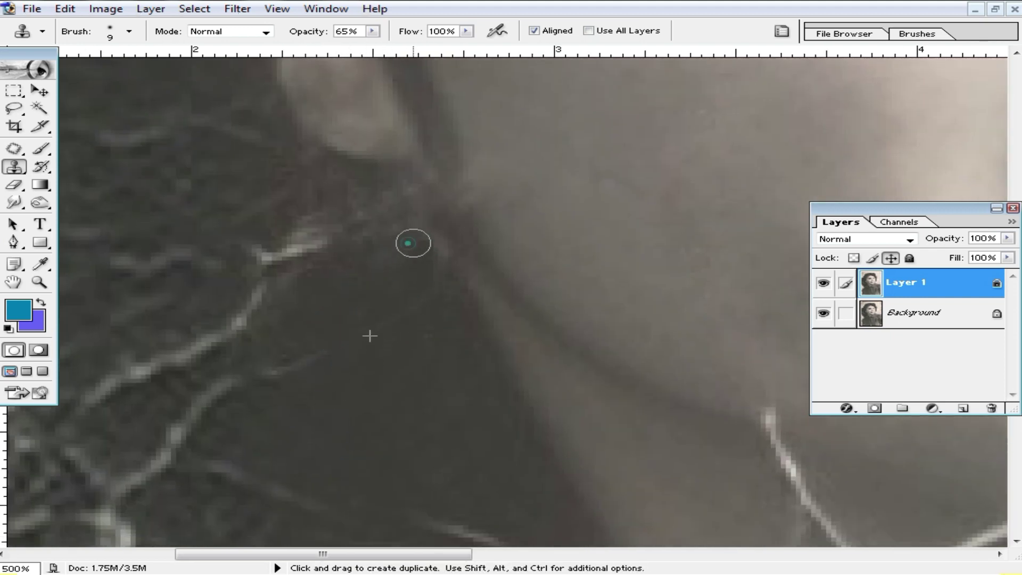
Step: Clone away the thin crack running from the jawline down onto the neck, rebuilding the jawline shadow
left_click_drag(785, 469, 513, 383)
left_click(562, 335, "alt")
left_click(498, 321)
left_click(459, 338, "alt")
left_click(495, 340)
left_click(561, 358, "alt")
left_click_drag(508, 349, 538, 392)
left_click(470, 364, "alt")
left_click(498, 368)
left_click(499, 366)
left_click(527, 406)
left_click(568, 458)
left_click(581, 493)
left_click(557, 422)
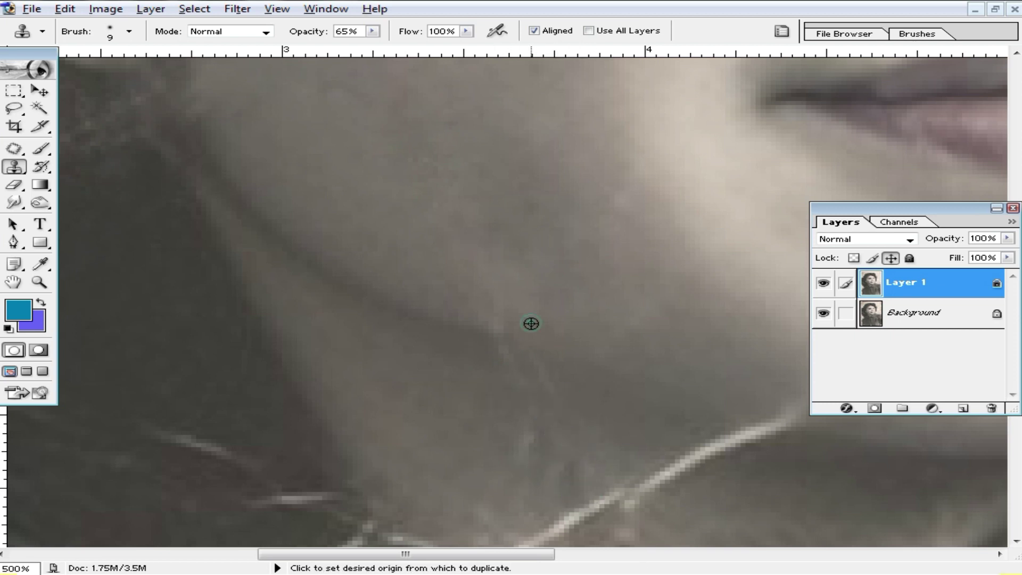
Step: Clone skin over the upper part of the diagonal crack under the chin and the leftover marks at the jawline
left_click_drag(658, 410, 480, 280)
left_click(543, 234, "alt")
left_click(606, 276)
left_click(743, 259, "alt")
left_click(618, 254)
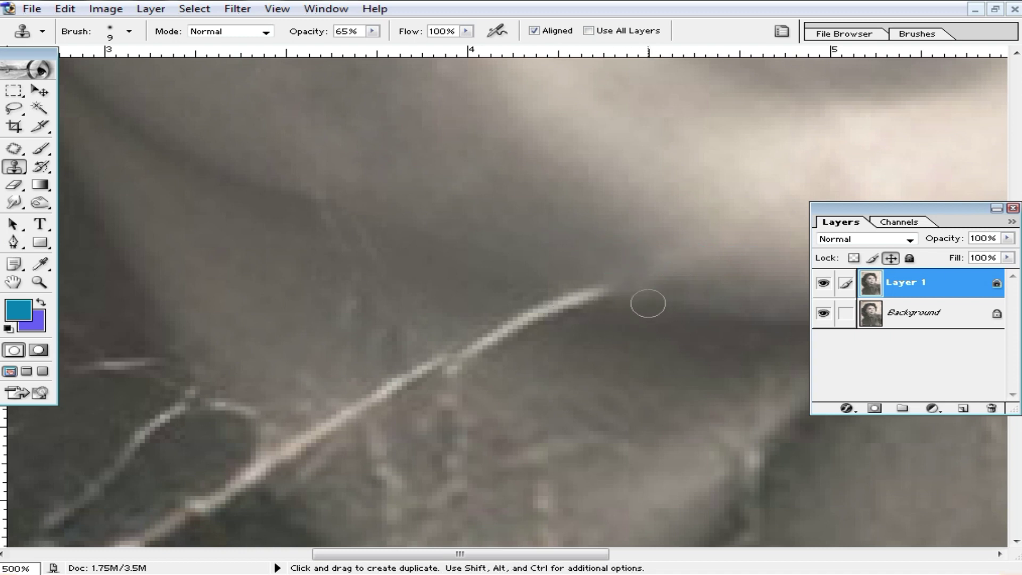
left_click(554, 288)
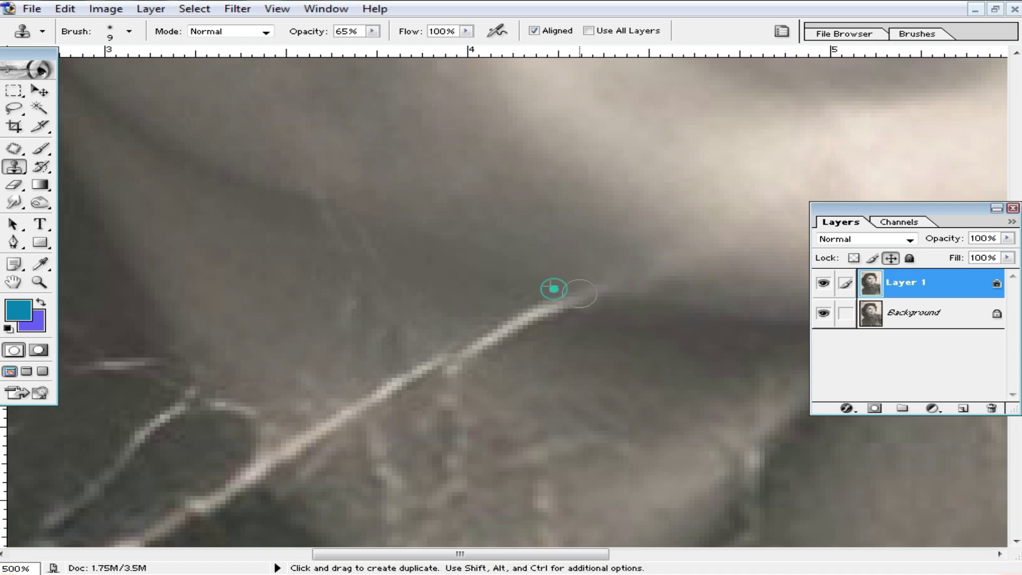
left_click(612, 324, "alt")
left_click(541, 308)
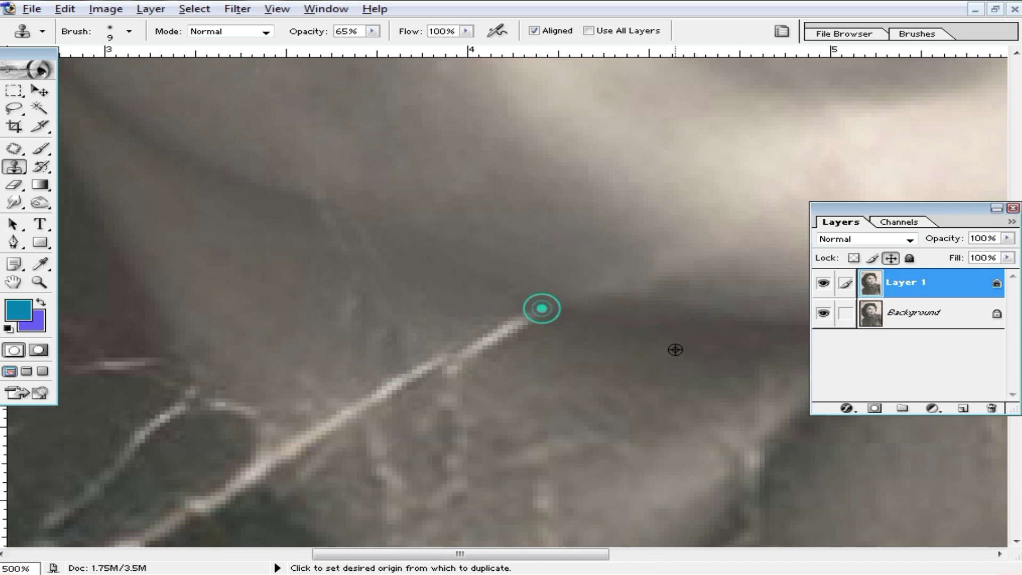
left_click_drag(507, 318, 489, 339)
left_click(469, 354)
left_click(551, 351, "alt")
key("ctrl+z")
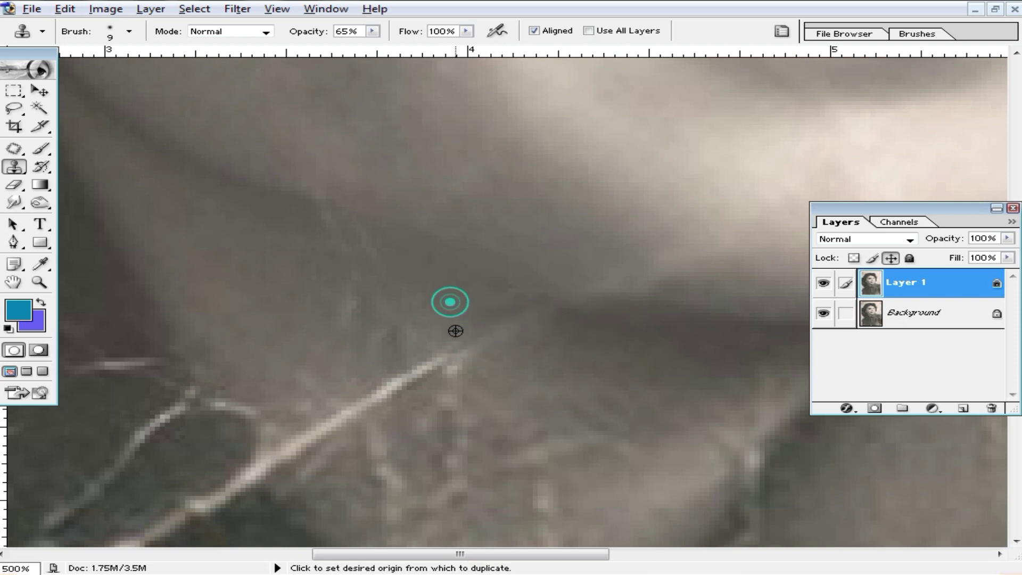
left_click_drag(447, 284, 493, 337)
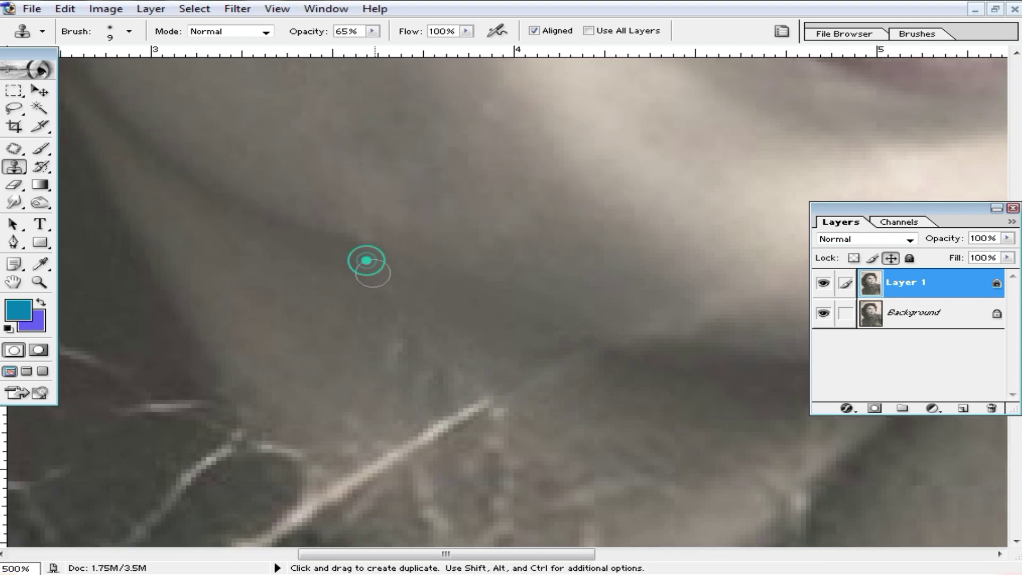
Step: Enlarge the Clone Stamp brush to 24 px and clone neck skin over the rest of the diagonal crack across the neck
mouse_move(486, 405)
left_mouse_down()
mouse_move(520, 337)
mouse_move(523, 299)
left_mouse_up()
right_click(539, 307)
left_click_drag(565, 333, 578, 338)
left_click(529, 256, "alt")
left_click_drag(519, 292, 458, 327)
left_click(521, 266, "alt")
mouse_move(480, 293)
left_mouse_down()
mouse_move(431, 374)
mouse_move(392, 374)
mouse_move(488, 437)
left_mouse_up()
left_click(361, 223, "alt")
left_click(390, 324, "alt")
left_click(415, 297, "alt")
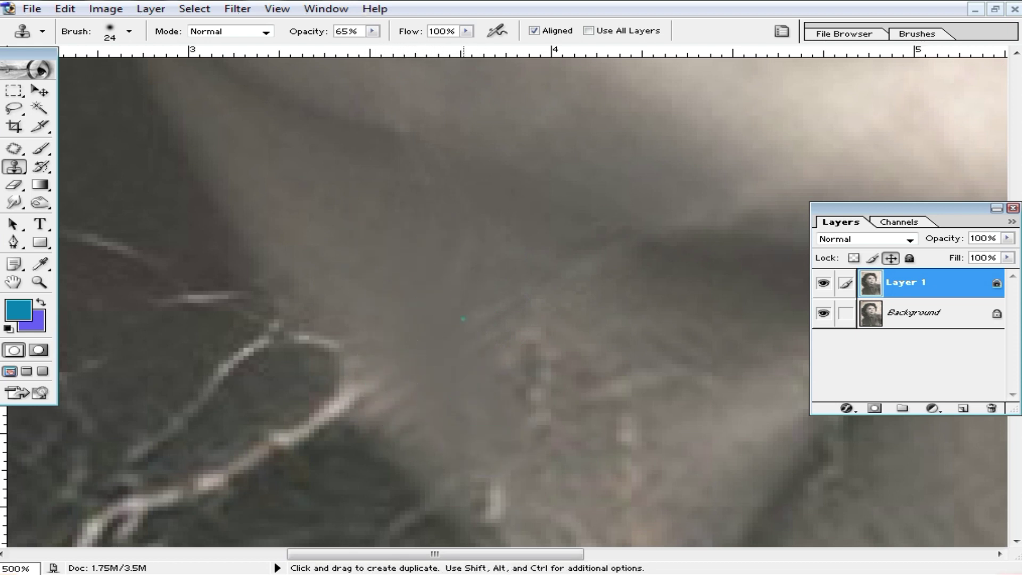
Step: Clone smooth neck skin over the fine cracks and light marks in the middle of the neck
left_click(662, 322, "alt")
left_click_drag(567, 335, 527, 365)
left_click_drag(711, 409, 617, 295)
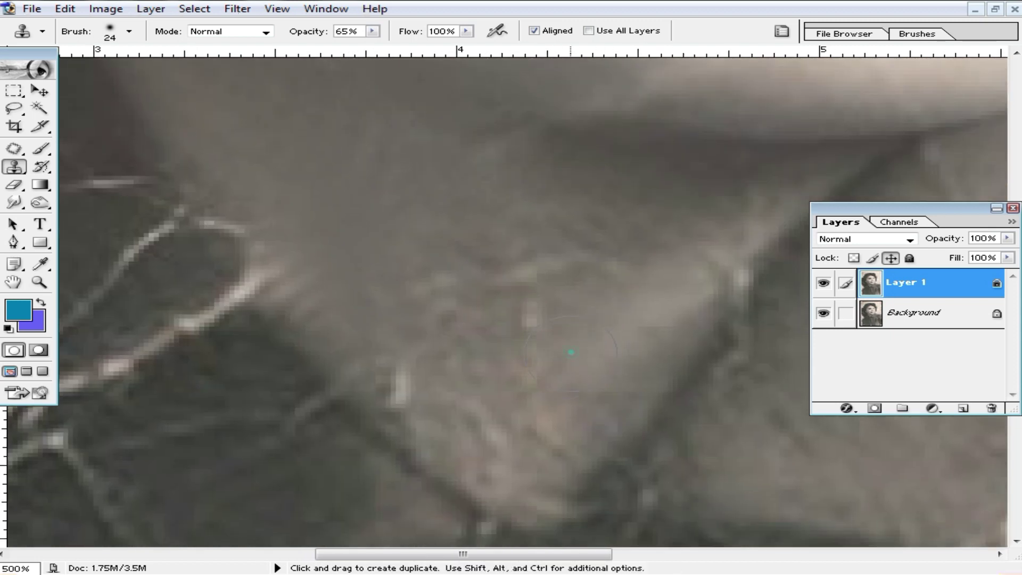
left_click(499, 197, "alt")
left_click(447, 307)
left_click(599, 224)
mouse_move(493, 243)
left_mouse_down()
mouse_move(511, 301)
mouse_move(525, 232)
left_mouse_up()
left_click(513, 298)
Step: Reduce the Clone Stamp brush to 19 px and clone over the light mark on the lower neck
right_click(525, 232)
left_click_drag(568, 262, 562, 261)
left_click(506, 293)
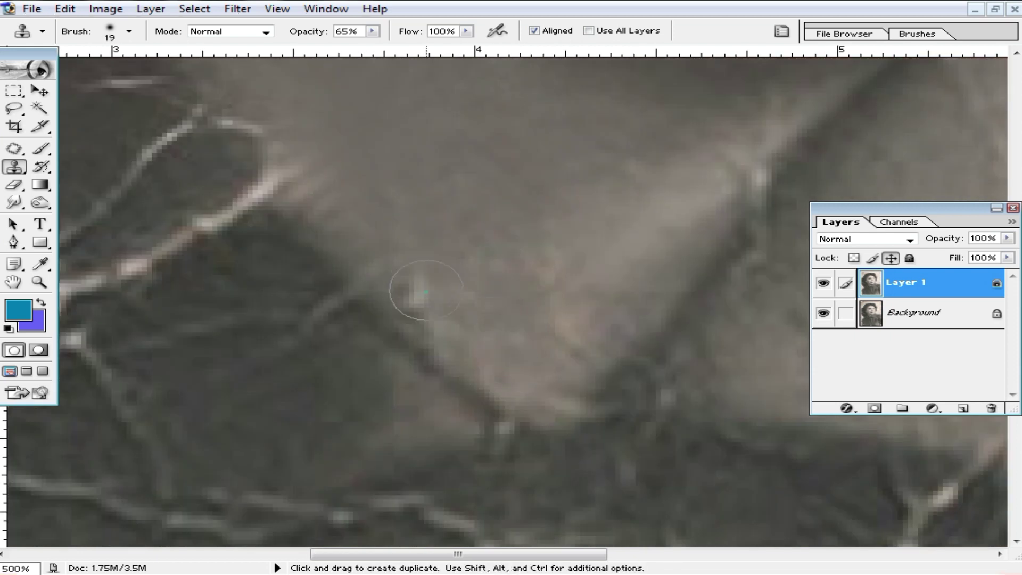
Step: Clone away the crack ends along the neck's outer edge where it meets the dark background
left_click_drag(357, 171, 423, 278)
left_click(400, 287, "alt")
left_click(355, 278)
left_click(343, 239)
left_click(342, 274)
left_click_drag(331, 213, 365, 277)
left_click(344, 201, "alt")
left_click(344, 290)
left_click(372, 317)
Step: Clone over the small light mark and the crack tip beside the lower outer edge of the neck
left_click(367, 447, "alt")
mouse_move(334, 393)
left_mouse_down()
mouse_move(319, 347)
mouse_move(333, 383)
mouse_move(263, 277)
mouse_move(325, 255)
mouse_move(317, 326)
left_mouse_up()
left_click(321, 385, "alt")
Step: Raise the Clone Stamp opacity to 100% and clone dark tone over the crack's end and fine streaks beside the neck
left_click(249, 155, "alt")
left_click(374, 29)
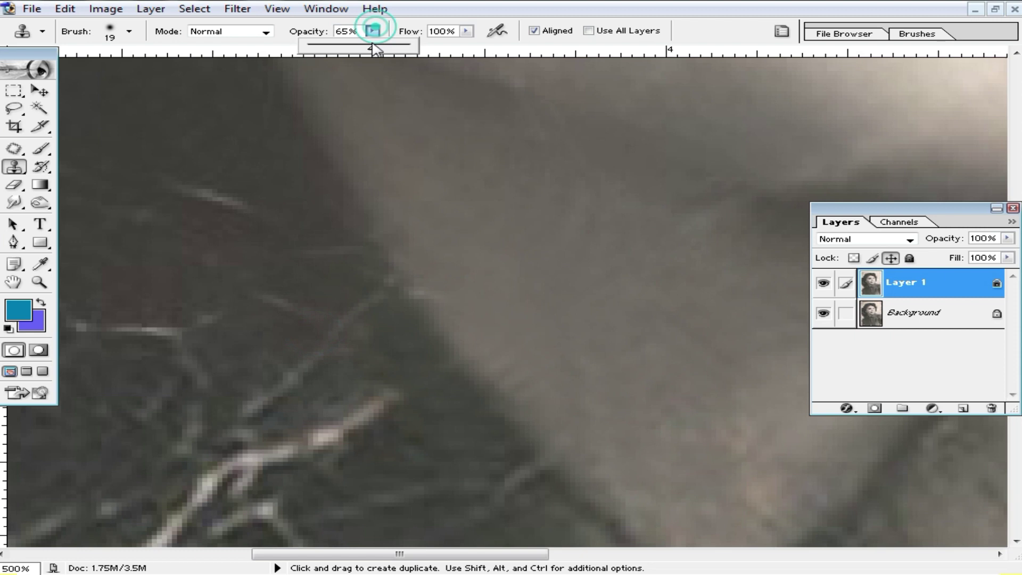
left_click(227, 127, "alt")
left_click_drag(190, 168, 237, 205)
left_click(258, 192, "alt")
mouse_move(338, 314)
left_mouse_down()
mouse_move(307, 381)
mouse_move(304, 173)
left_mouse_up()
mouse_move(361, 216)
left_mouse_down()
mouse_move(313, 260)
mouse_move(249, 287)
left_mouse_up()
left_click(383, 283, "alt")
left_click(342, 229)
left_click_drag(304, 258, 314, 283)
left_click_drag(418, 315, 409, 334)
left_click_drag(354, 192, 575, 272)
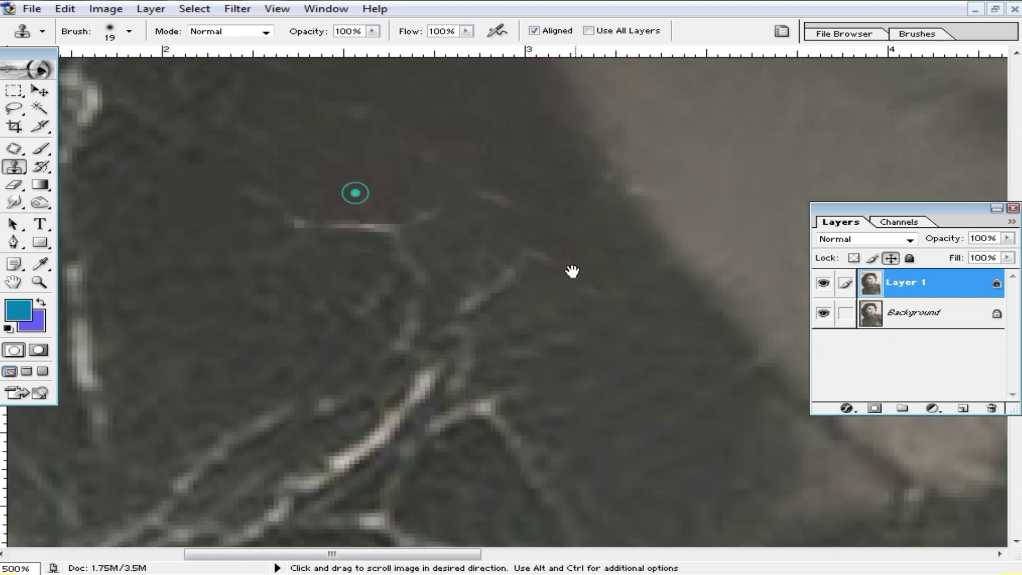
Step: Clone dark texture over the bright diagonal crack and its thin branches in the dark area beside the neck
left_click_drag(361, 212, 335, 229)
left_click_drag(488, 263, 482, 280)
left_click(536, 256, "alt")
mouse_move(452, 313)
left_mouse_down()
mouse_move(431, 416)
mouse_move(454, 312)
mouse_move(529, 324)
mouse_move(547, 399)
left_mouse_up()
left_click(509, 233, "alt")
left_click(481, 337, "alt")
mouse_move(406, 332)
left_mouse_down()
mouse_move(354, 305)
mouse_move(346, 349)
left_mouse_up()
left_click(261, 257, "alt")
left_click_drag(412, 388, 251, 390)
left_click(257, 264, "alt")
left_click_drag(284, 289, 194, 369)
left_click_drag(326, 348, 322, 430)
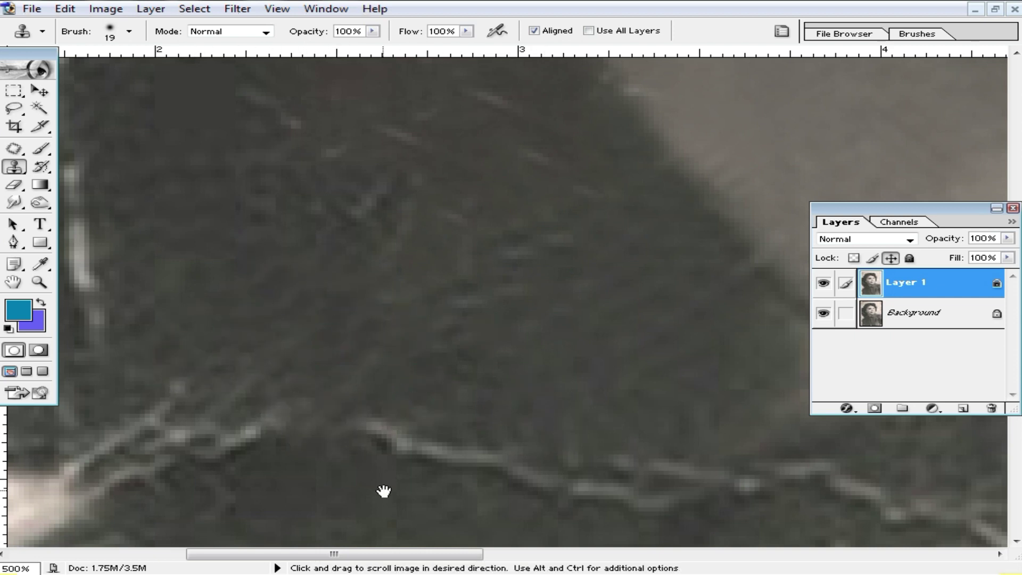
Step: Clone dark tone over the inner end of the wavy horizontal crack in the dark area below the neck edge
left_click_drag(382, 490, 355, 369)
left_click(367, 385, "alt")
mouse_move(342, 313)
left_mouse_down()
mouse_move(460, 335)
mouse_move(382, 294)
mouse_move(415, 301)
left_mouse_up()
left_click(410, 370, "alt")
left_click(428, 362, "alt")
mouse_move(517, 334)
left_mouse_down()
mouse_move(596, 344)
mouse_move(461, 299)
left_mouse_up()
left_click(453, 396, "alt")
left_click_drag(336, 337, 485, 343)
left_click(428, 336, "alt")
left_click_drag(363, 324, 299, 308)
left_click(287, 314)
mouse_move(340, 228)
left_mouse_down()
mouse_move(319, 267)
mouse_move(322, 291)
left_mouse_up()
Step: Clone away the remaining faint streaks and crack traces in the dark area beside the neck
left_click(384, 215, "alt")
left_click_drag(396, 286, 403, 311)
left_click_drag(544, 169, 427, 406)
left_click(416, 326)
left_click(369, 189, "alt")
left_click(393, 227)
left_click_drag(424, 237, 422, 343)
left_click(444, 242, "alt")
left_click(296, 182, "alt")
left_click(497, 221, "alt")
mouse_move(818, 189)
left_mouse_down()
mouse_move(552, 270)
mouse_move(469, 372)
left_mouse_up()
left_click_drag(522, 420, 436, 271)
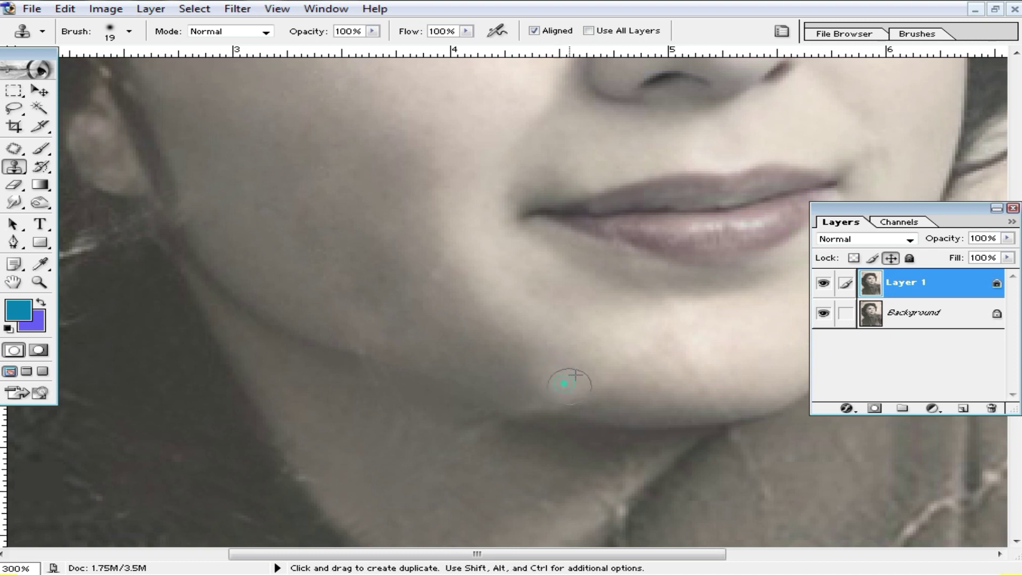
Step: Clone clean skin over the uneven patches on the chin and under the jawline
left_click(700, 361, "alt")
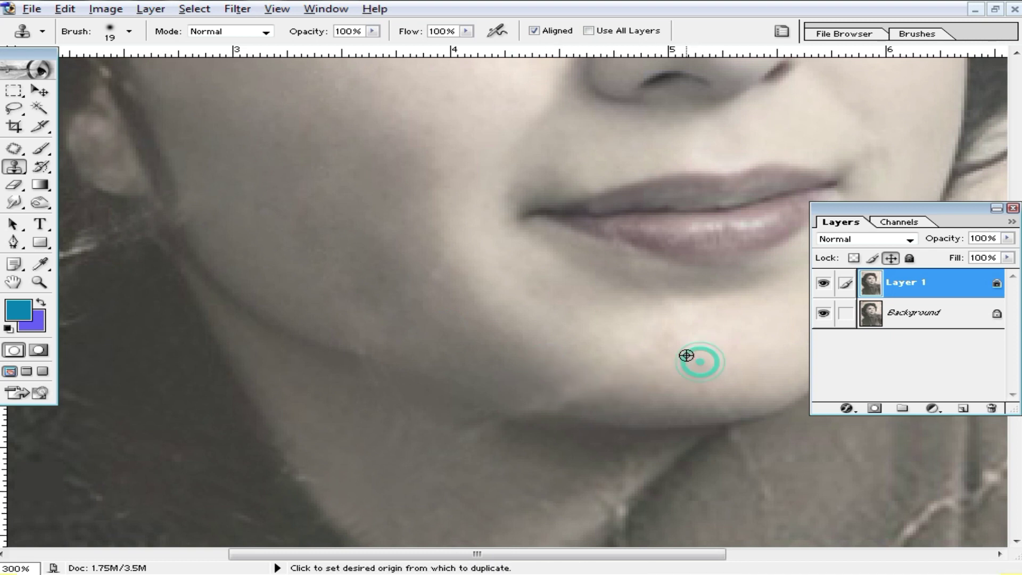
left_click_drag(530, 426, 578, 335)
left_click(525, 361, "alt")
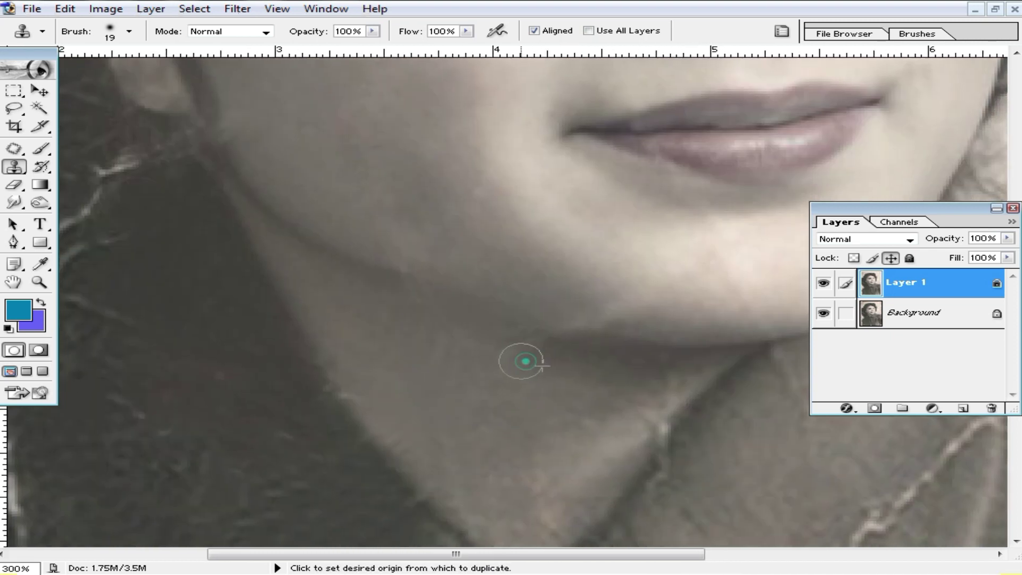
left_click(433, 326)
left_click(364, 292, "alt")
left_click(409, 295)
left_click(455, 328, "alt")
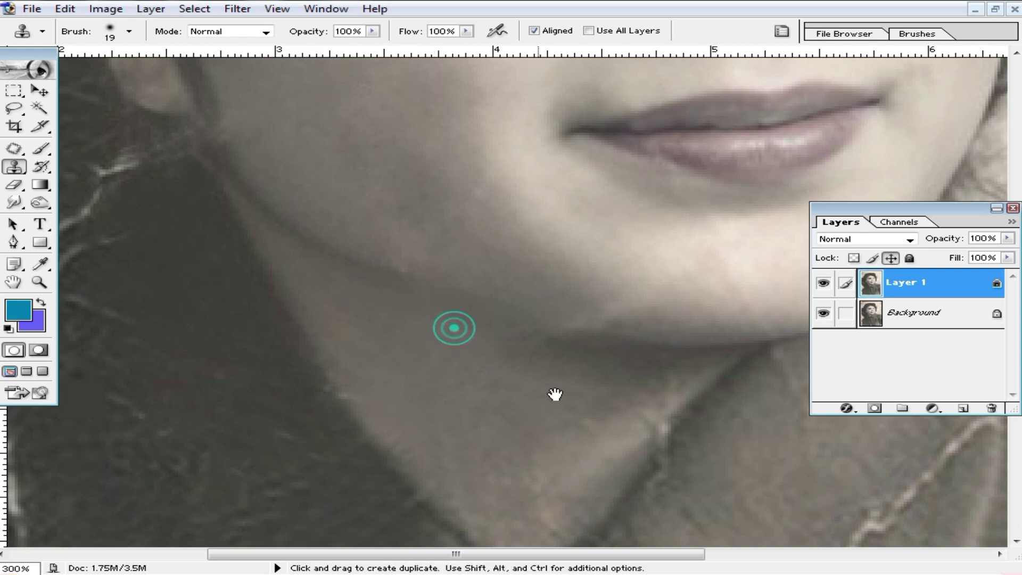
Step: Clone over the light crack marks along the collar edge where it meets the neck
left_click_drag(648, 413, 564, 285)
left_click(641, 306, "alt")
left_click(593, 312)
left_click(574, 334)
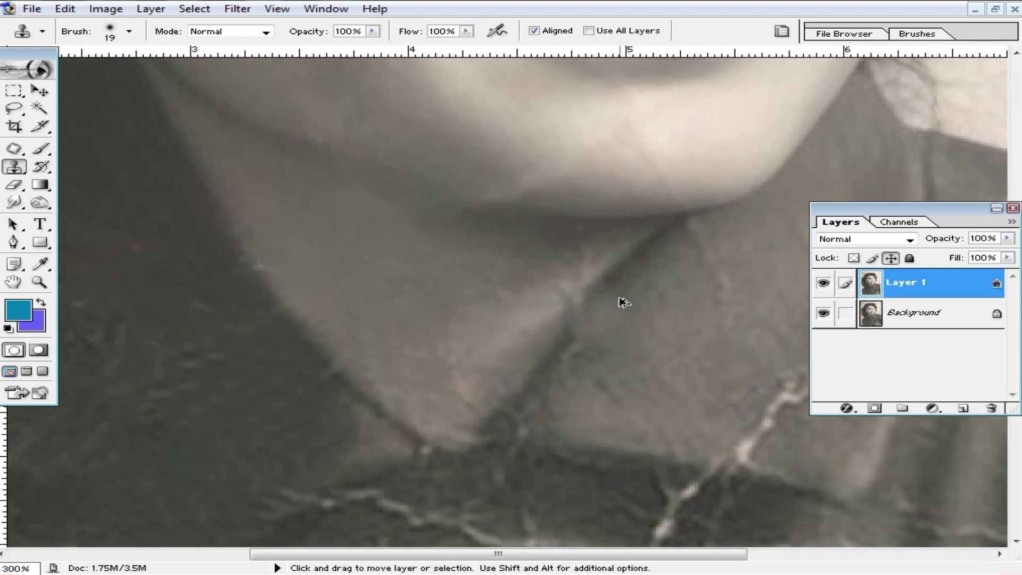
left_click(587, 307)
left_click(632, 281, "alt")
left_click_drag(579, 326, 577, 340)
Step: Clone collar fabric over the bright diagonal crack running across the collar below the chin
left_click_drag(680, 288, 568, 327)
left_click(596, 301, "alt")
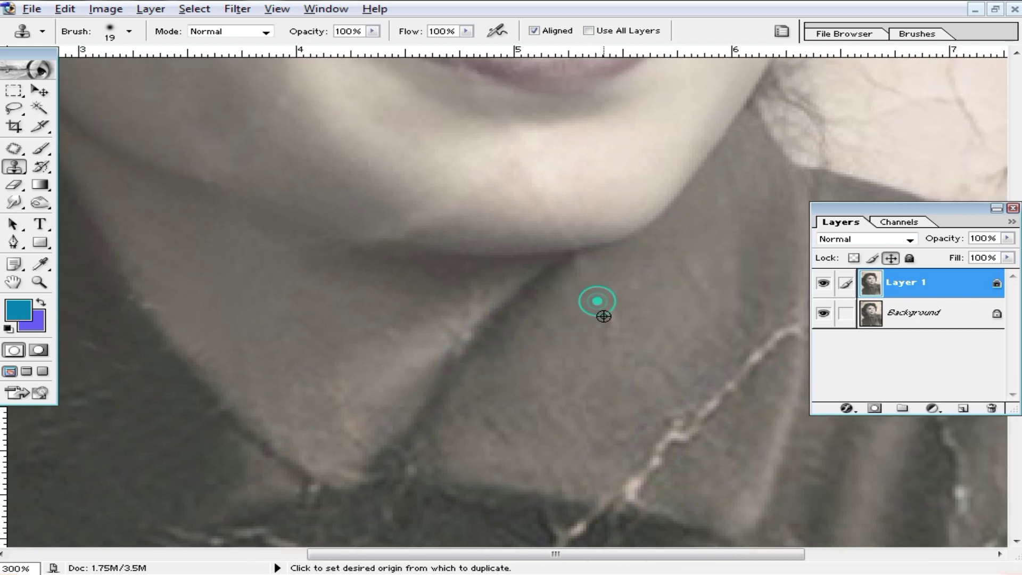
left_click_drag(671, 354, 591, 274)
left_click(624, 265, "alt")
left_click(629, 312)
left_click(669, 208, "alt")
mouse_move(701, 251)
left_mouse_down()
mouse_move(659, 311)
mouse_move(586, 374)
left_mouse_up()
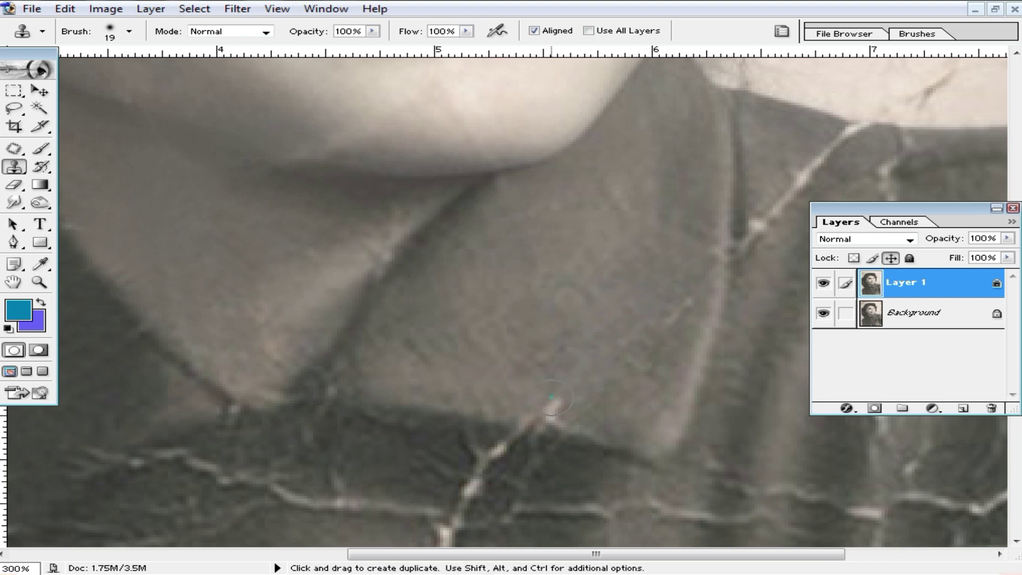
Step: Clone away the crack crossing the collar fold and the adjoining shoulder fabric
left_click_drag(687, 229, 662, 285)
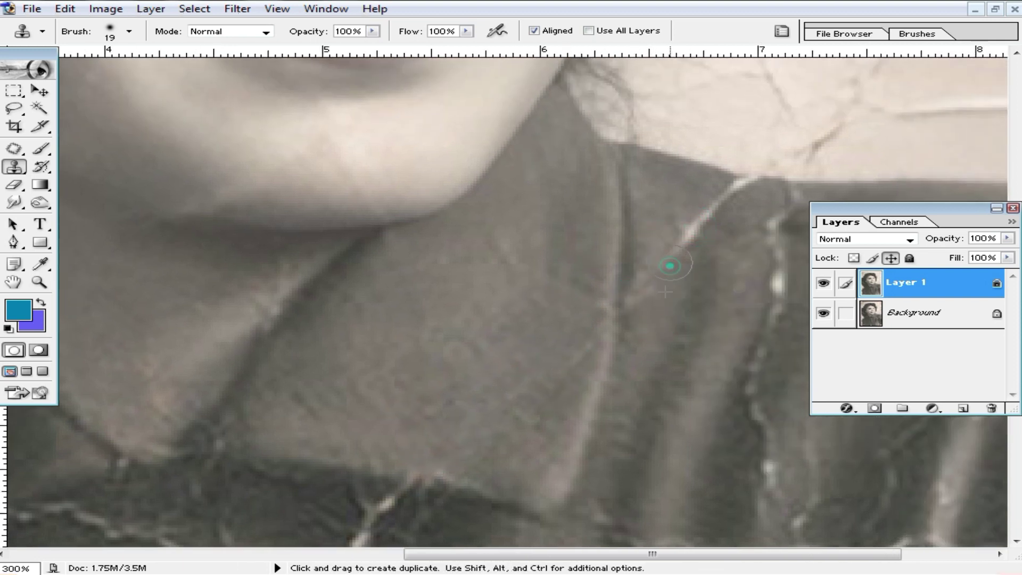
left_click(688, 253, "alt")
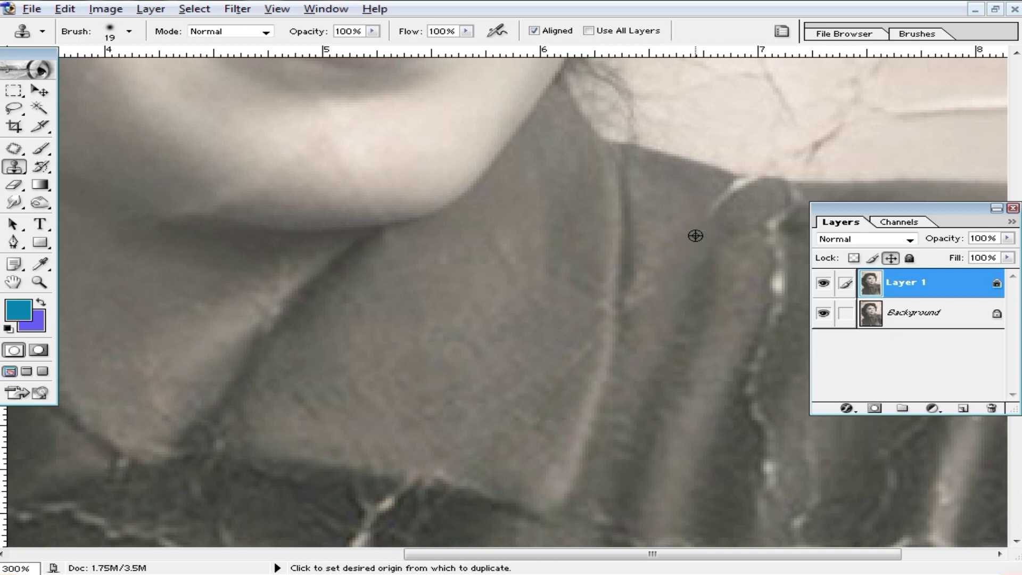
left_click(715, 212)
left_click_drag(709, 292, 555, 256)
left_click(696, 208, "alt")
left_click_drag(636, 184, 598, 357)
left_click(630, 250)
mouse_move(623, 289)
left_mouse_down()
mouse_move(622, 333)
mouse_move(665, 237)
mouse_move(649, 345)
left_mouse_up()
left_click(654, 269, "alt")
left_click(637, 218, "alt")
left_click(637, 219, "ctrl+alt")
mouse_move(572, 223)
left_mouse_down()
mouse_move(563, 411)
mouse_move(581, 327)
mouse_move(558, 244)
left_mouse_up()
Step: Retouch the chin and the skin beside the nose, switching from the Clone Stamp to the 9 px Healing Brush
left_click(516, 330, "ctrl")
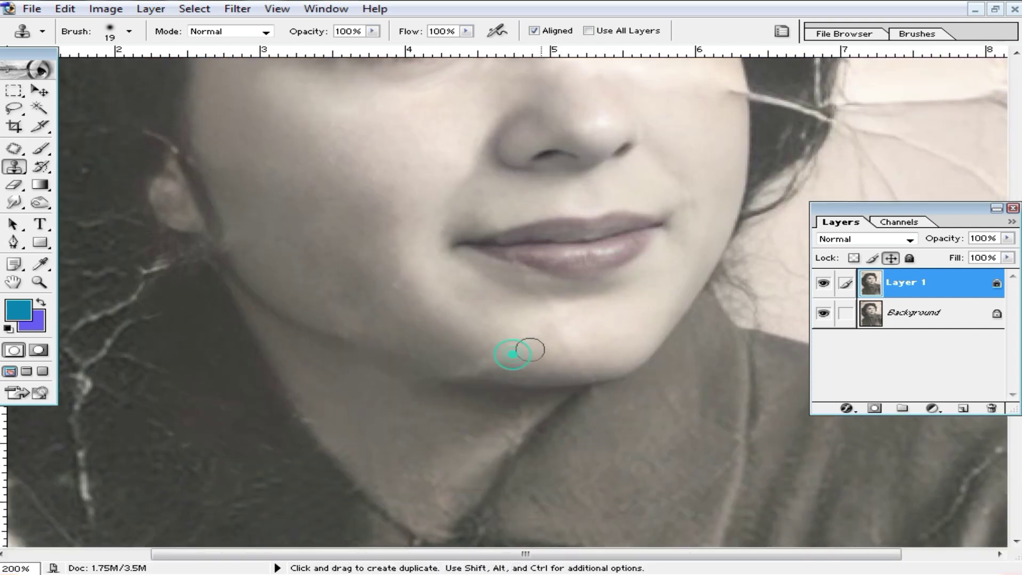
left_click(577, 338, "alt")
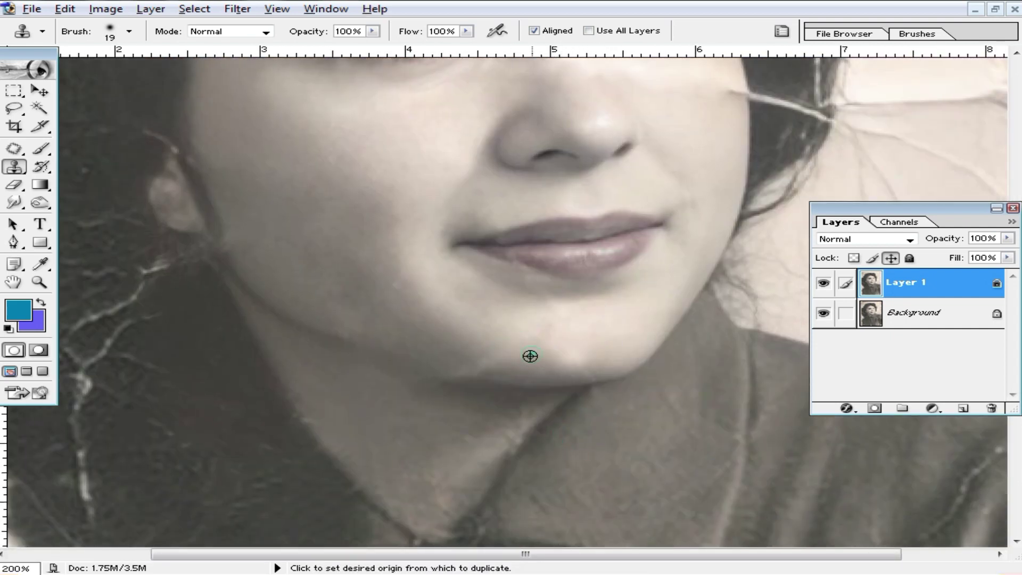
left_click_drag(21, 153, 80, 142)
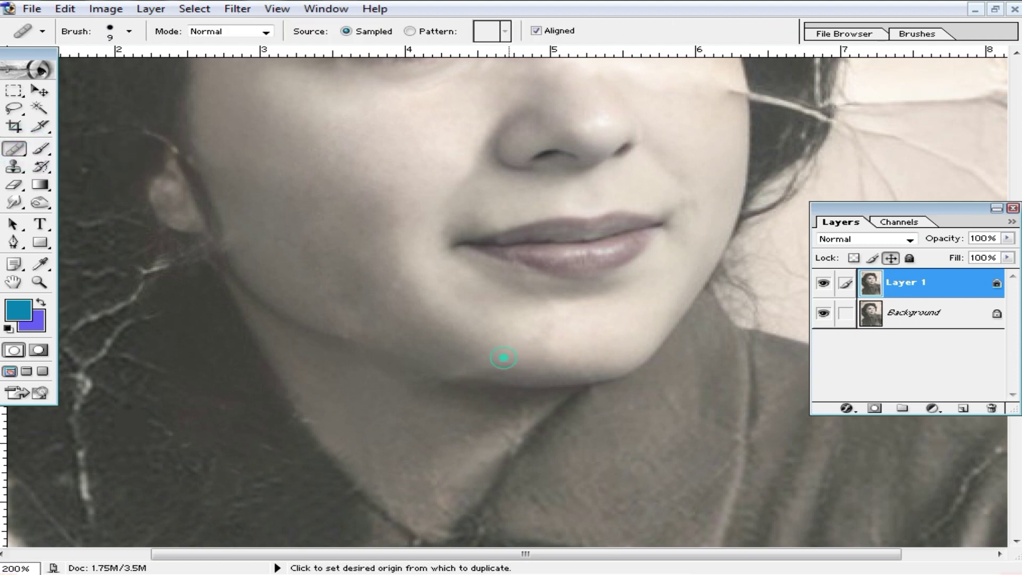
key("alt")
left_click(534, 271, "ctrl")
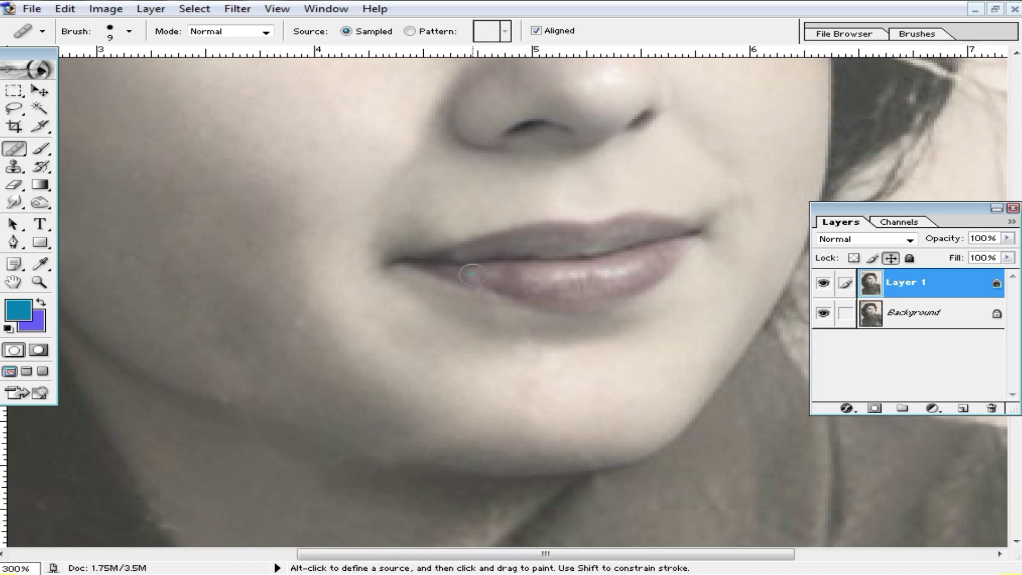
key("ctrl+minus")
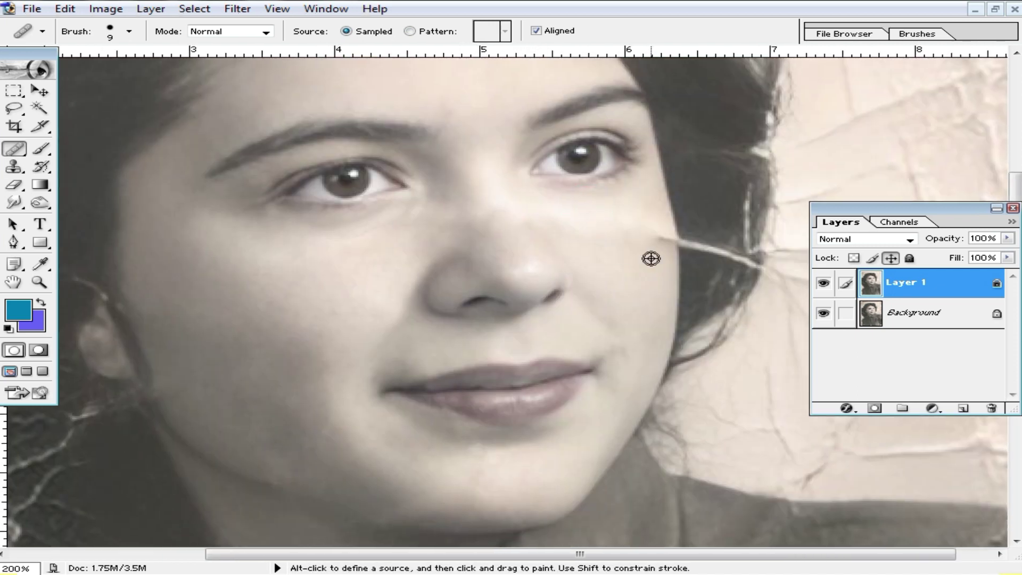
left_click_drag(571, 222, 554, 213)
left_click(576, 237, "alt")
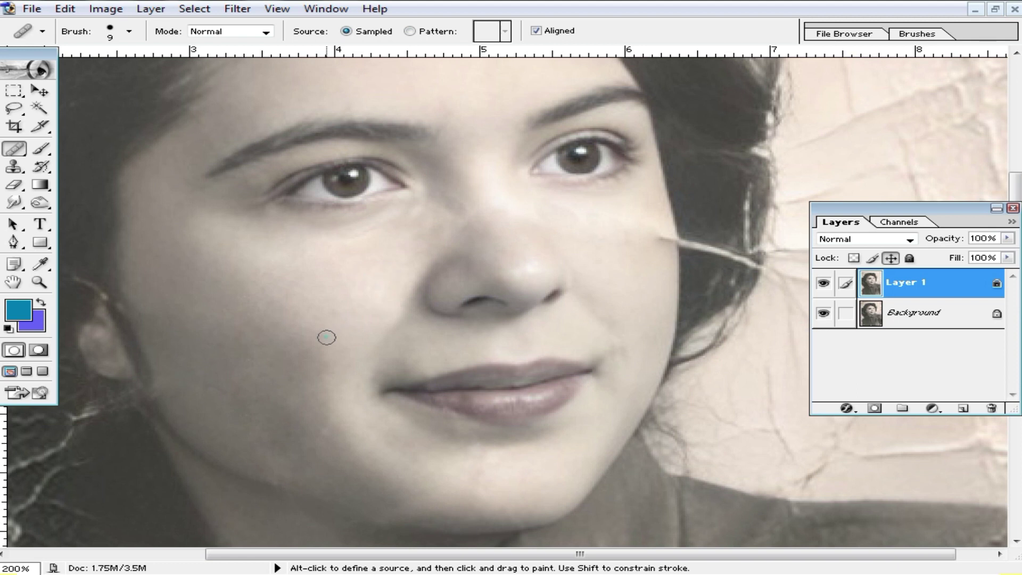
Step: Try to heal the crack end at the outer edge of the cheek, and undo the stroke
left_click_drag(564, 301, 521, 341)
left_click(574, 305, "ctrl")
left_click(707, 271, "ctrl")
mouse_move(479, 295)
left_mouse_down()
mouse_move(502, 331)
mouse_move(551, 304)
left_mouse_up()
left_click(428, 297)
key("ctrl+z")
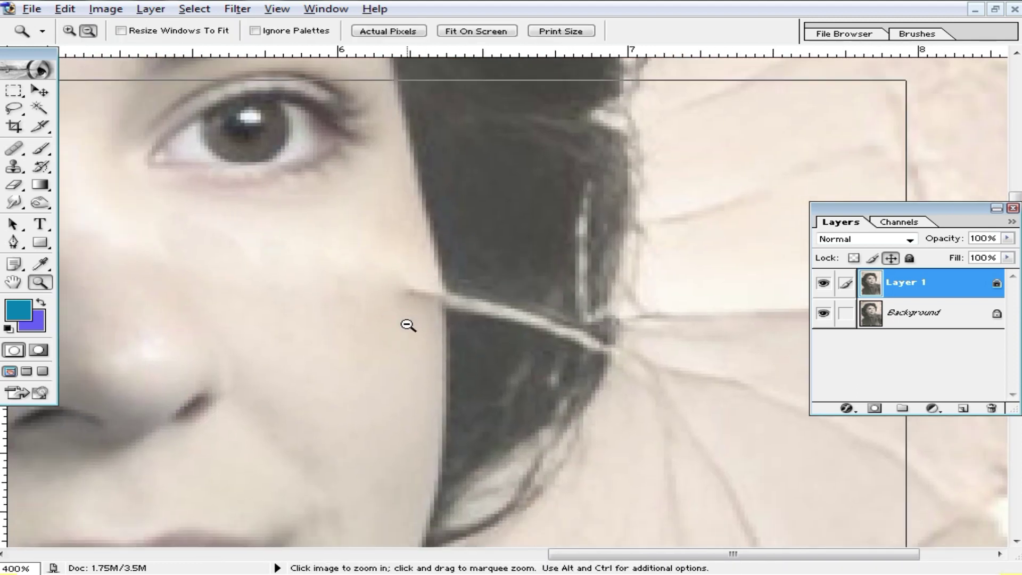
Step: Switch to the Clone Stamp at 11 px and clone cheek skin over the crack end at the face's edge
left_click_drag(407, 324, 406, 281)
left_click(498, 292, "alt")
left_click(497, 291, "alt")
left_click(497, 291, "alt")
left_click(558, 298, "alt")
left_click(559, 298, "alt")
mouse_move(611, 293)
left_mouse_down()
mouse_move(498, 282)
mouse_move(455, 263)
left_mouse_up()
left_click(13, 167)
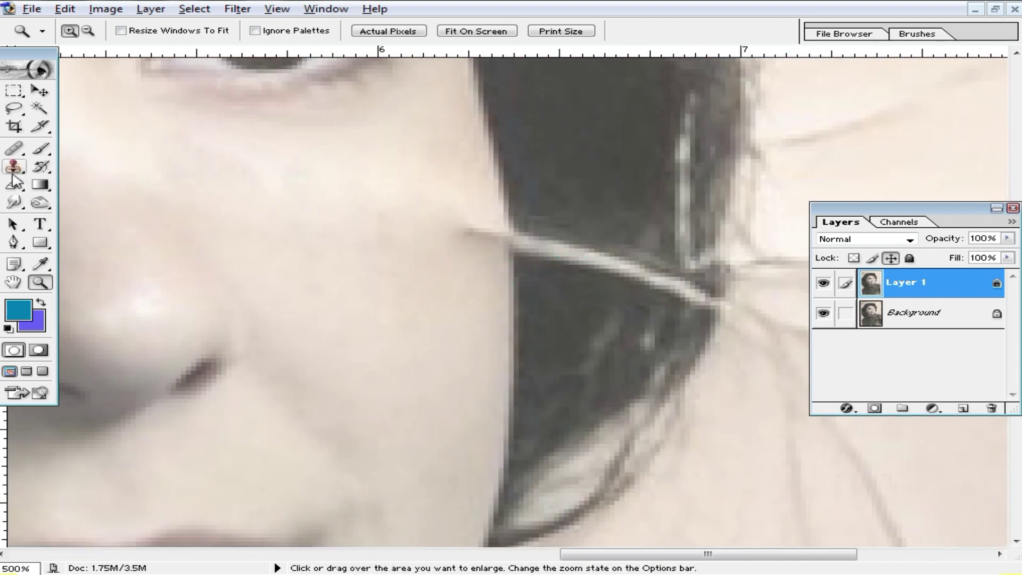
left_click(466, 190, "alt")
left_click(480, 249)
Step: Clone dark hair over the bright crack crossing the hair beside the cheek
left_click(531, 312)
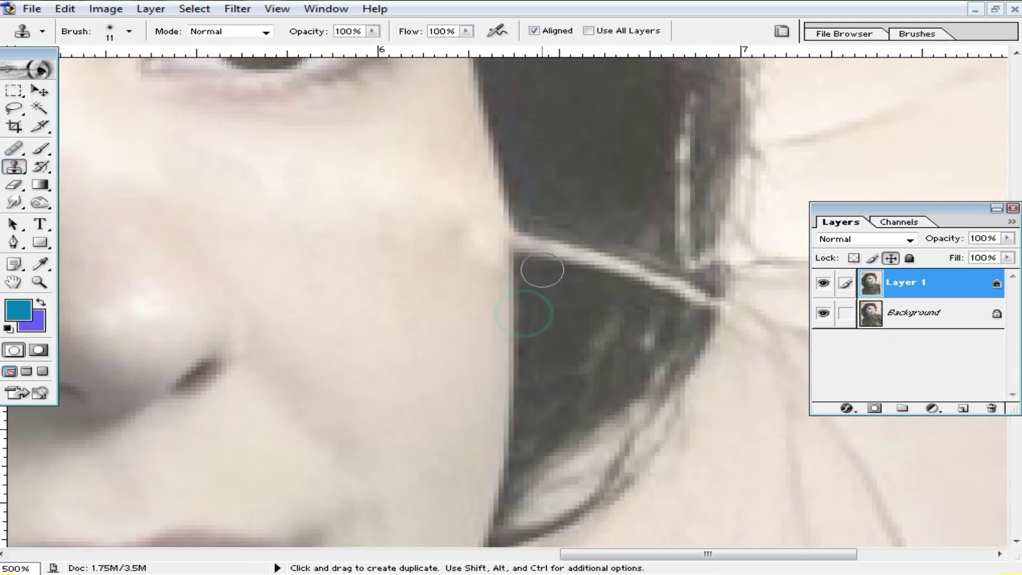
left_click(531, 235)
left_click_drag(604, 255, 601, 204)
left_click(529, 217)
left_click_drag(646, 282, 689, 211)
Step: Clone hair over the lower part of the crack at the forehead hairline
scroll(586, 192, "down", 2)
mouse_move(514, 231)
left_mouse_down()
mouse_move(713, 274)
mouse_move(727, 237)
left_mouse_up()
left_click(424, 228, "alt")
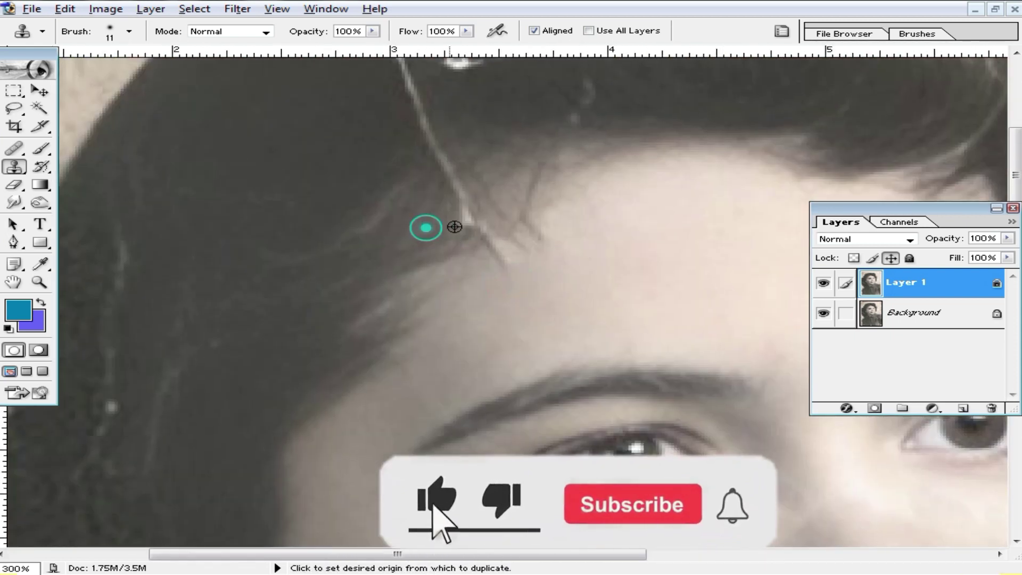
left_click(465, 200)
left_click(436, 202, "alt")
left_click(449, 171)
Step: Switch to the Healing Brush and heal the crack remnants in the hair and skin at the forehead hairline
left_click(14, 148)
left_click(399, 173, "alt")
left_click_drag(429, 139, 447, 164)
mouse_move(477, 209)
left_mouse_down()
mouse_move(491, 235)
mouse_move(462, 208)
left_mouse_up()
left_click(471, 302, "alt")
left_click(523, 234)
Step: Enlarge the Healing Brush to 22 px and heal the branching crack and lower white spot in the crown hair
left_click_drag(479, 158, 488, 312)
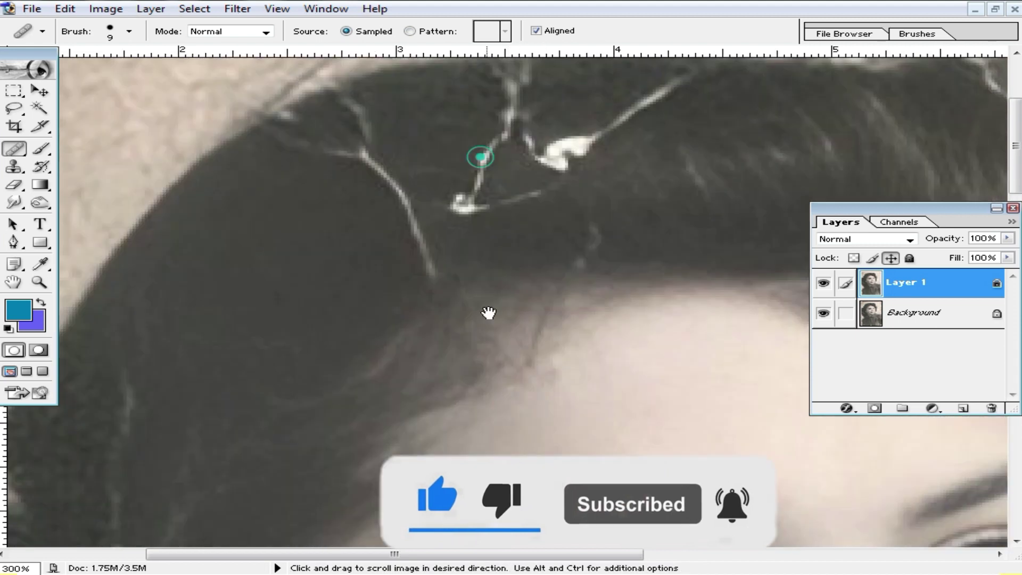
right_click(502, 200)
left_click(543, 233)
left_click(335, 311, "alt")
left_click(426, 274)
left_click(399, 212)
left_click(363, 178)
left_click_drag(368, 145, 332, 150)
left_click(469, 210)
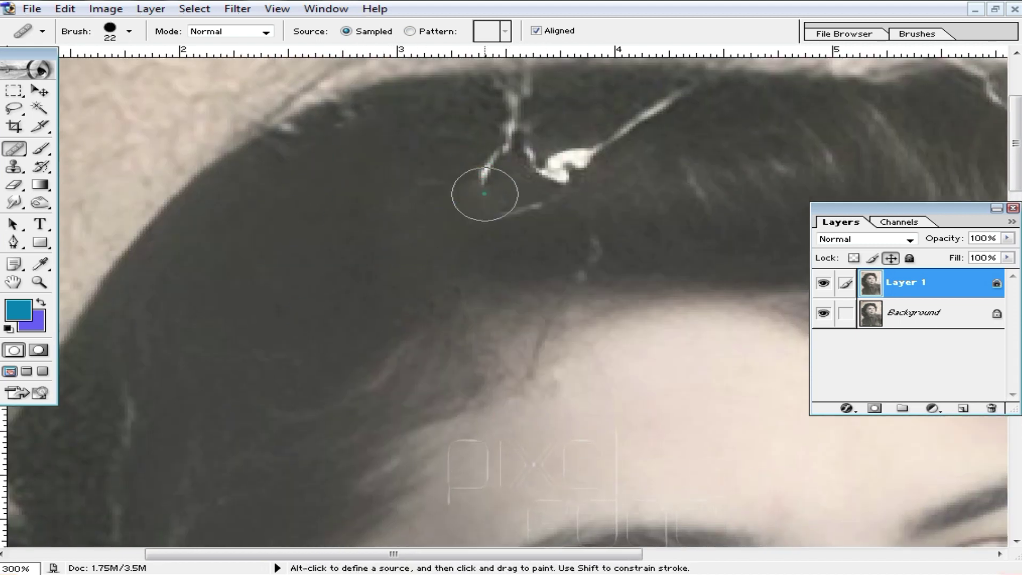
Step: Heal the remaining bright cracks and the large white spot across the top of the hair
left_click_drag(485, 194, 512, 120)
left_click(509, 215)
left_click(560, 178)
left_click(586, 158)
left_click(649, 111)
mouse_move(514, 159)
left_mouse_down()
mouse_move(637, 176)
mouse_move(596, 237)
left_mouse_up()
left_click(486, 137, "alt")
left_click(479, 178)
left_click_drag(433, 194, 456, 192)
Step: Heal the thin light streaks and white specks in the hair at the side of the head above the ear
left_click_drag(422, 308, 472, 245)
left_click_drag(238, 336, 388, 197)
left_click(321, 246)
left_click(317, 301)
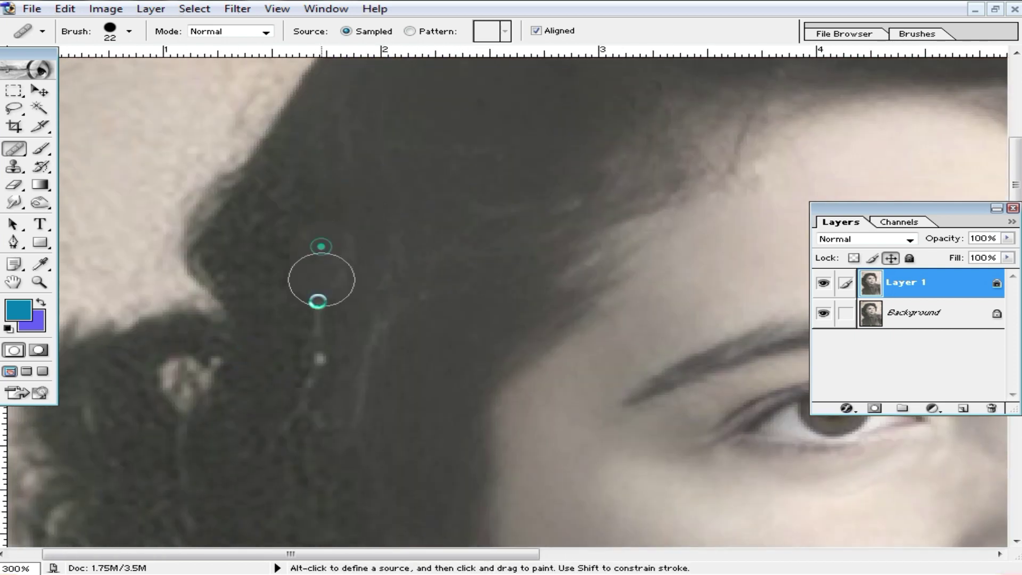
left_click_drag(320, 367, 350, 259)
left_click(324, 310, "alt")
left_click(218, 281)
left_click(328, 362, "alt")
left_click_drag(229, 331, 287, 151)
Step: Heal the branching white cracks and specks in the lower curls beside the ear and neck
left_click(140, 180, "alt")
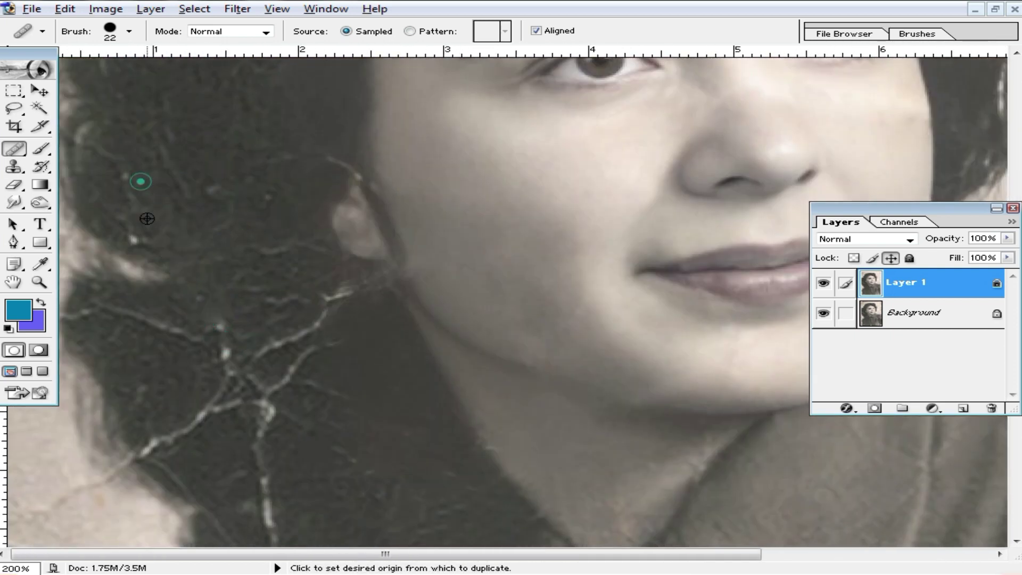
left_click_drag(134, 239, 149, 285)
left_click_drag(234, 366, 295, 325)
left_click(330, 292)
left_click(309, 358)
left_click_drag(253, 403, 259, 457)
scroll(266, 373, "down", 3)
left_click(223, 227, "alt")
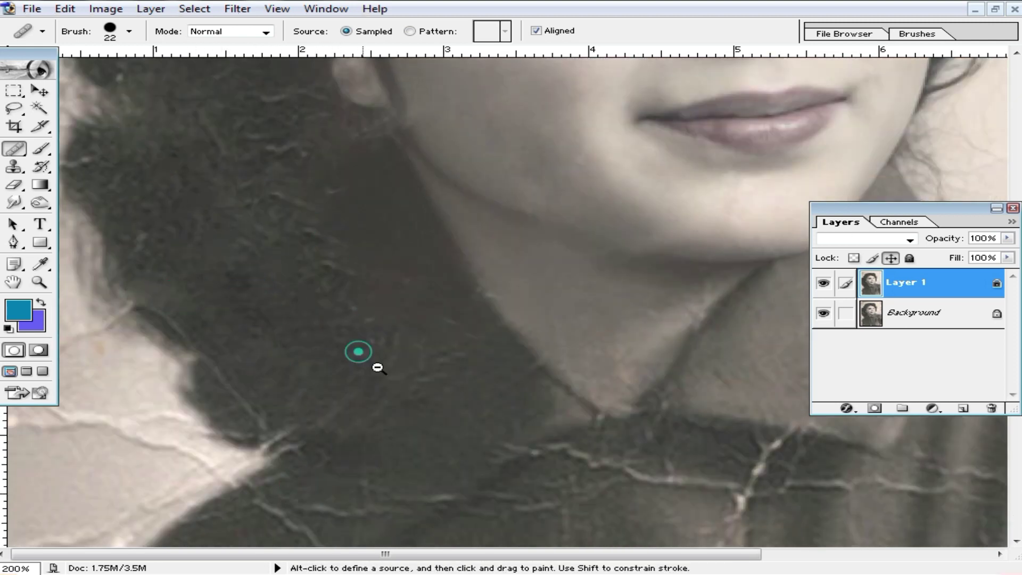
Step: Move the Layers palette clear of the shoulder and clone fabric over the cracks at the shoulder's outer edge
key("ctrl+0")
key("ctrl+plus")
key("ctrl+plus")
key("ctrl+plus")
key("ctrl+plus")
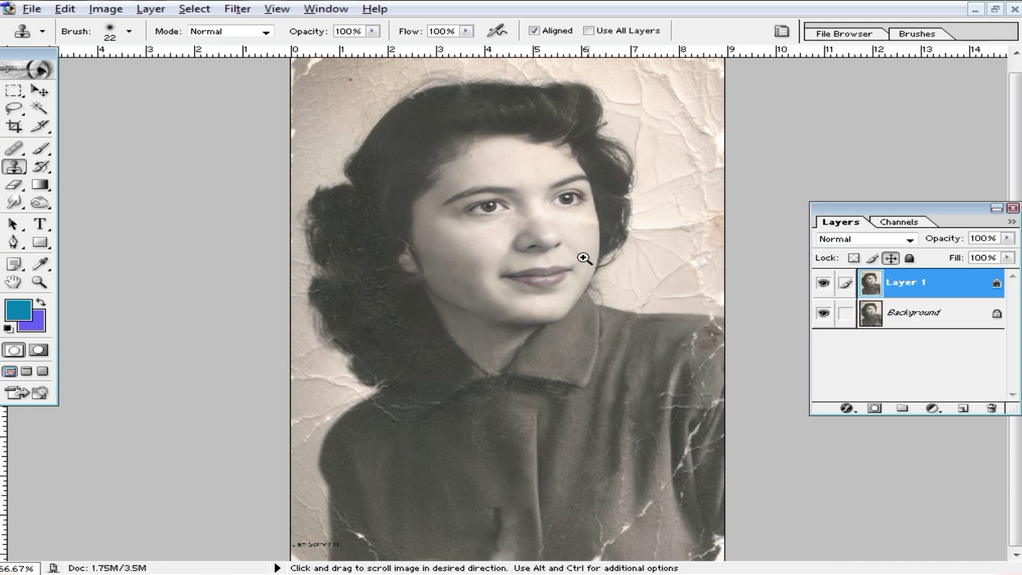
left_click(584, 258)
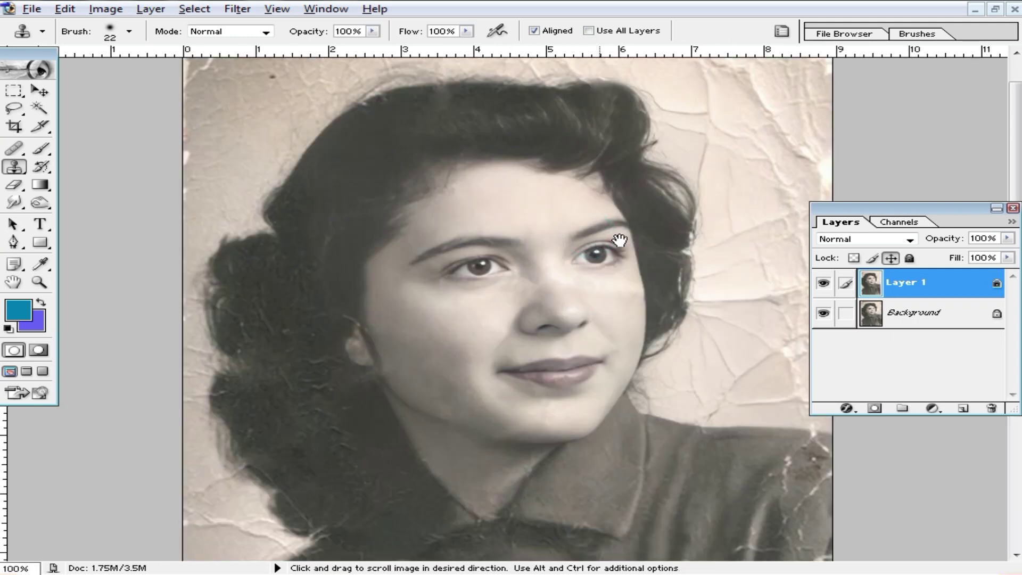
scroll(603, 239, "down", 3)
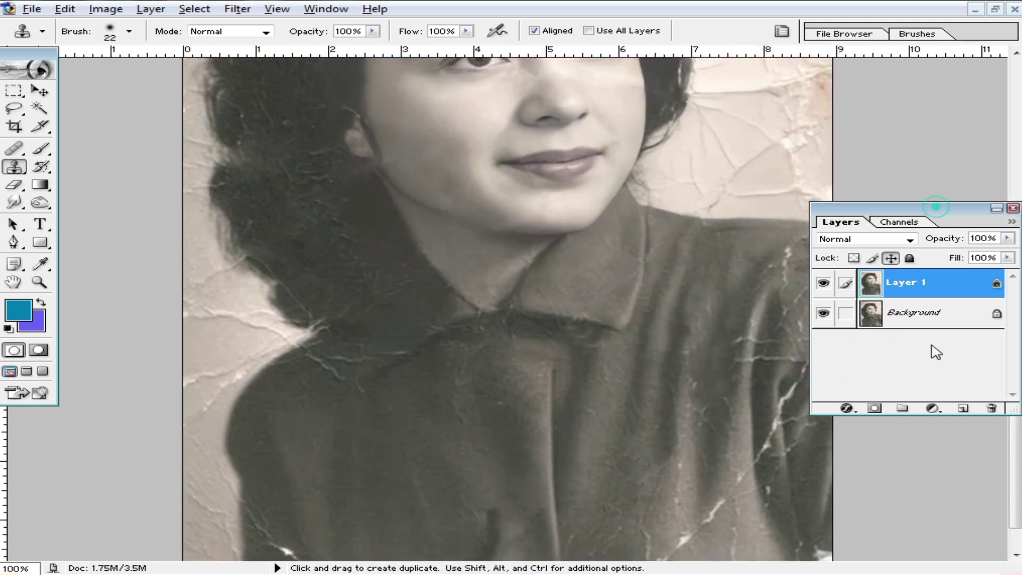
left_click_drag(936, 352, 936, 365)
right_click(777, 306)
left_click(817, 310)
left_click(782, 273, "alt")
left_click(801, 286)
left_click(821, 273)
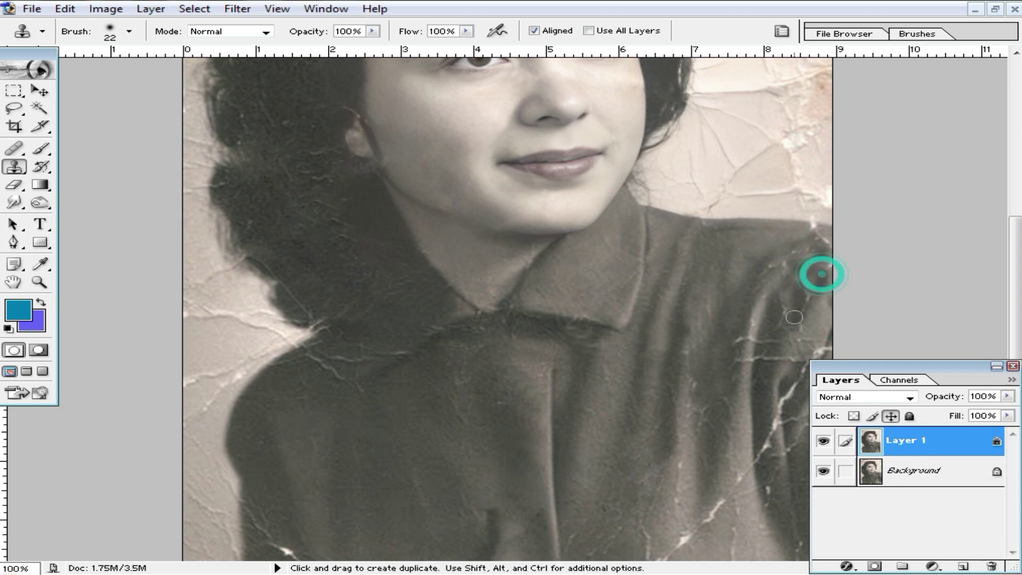
Step: Switch to the Healing Brush and heal the white cracks on the shoulder and down the dark sleeve folds
left_click(14, 148)
left_click(101, 147)
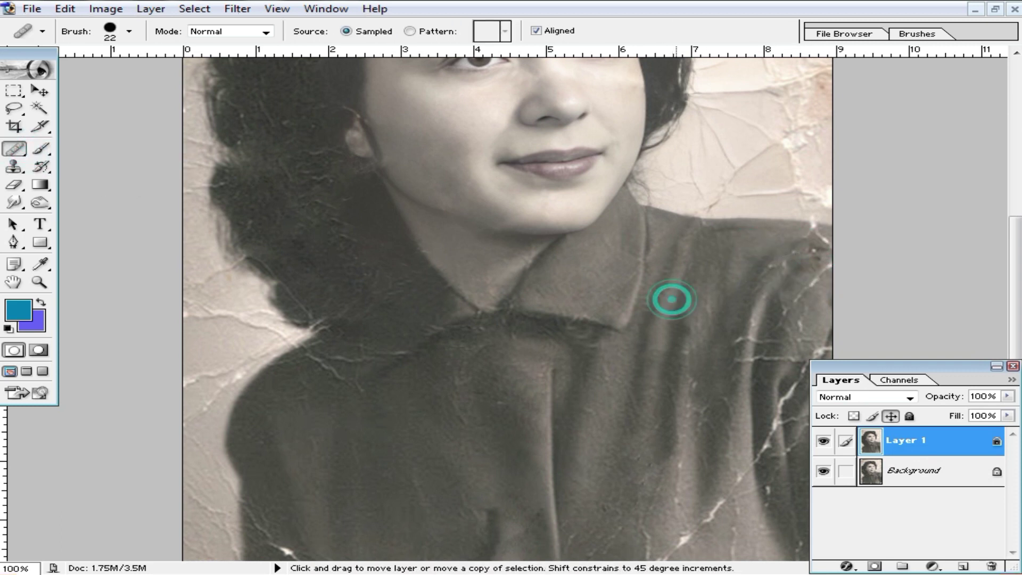
mouse_move(805, 234)
left_mouse_down()
mouse_move(789, 294)
mouse_move(798, 289)
left_mouse_up()
left_click(794, 295)
key("ctrl+alt+z")
key("ctrl+alt+z")
left_click(777, 318, "alt")
mouse_move(770, 344)
left_mouse_down()
mouse_move(766, 361)
mouse_move(791, 404)
mouse_move(753, 479)
left_mouse_up()
left_click(775, 312, "alt")
left_click(798, 325, "alt")
left_click(780, 391, "alt")
left_click(762, 422, "alt")
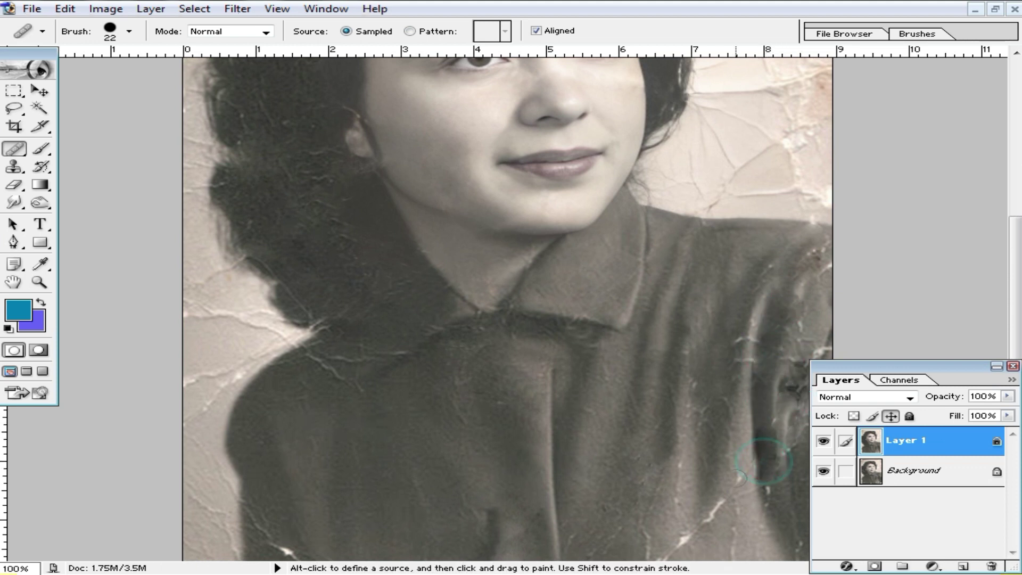
left_click(681, 314, "alt")
left_click(574, 186, "ctrl")
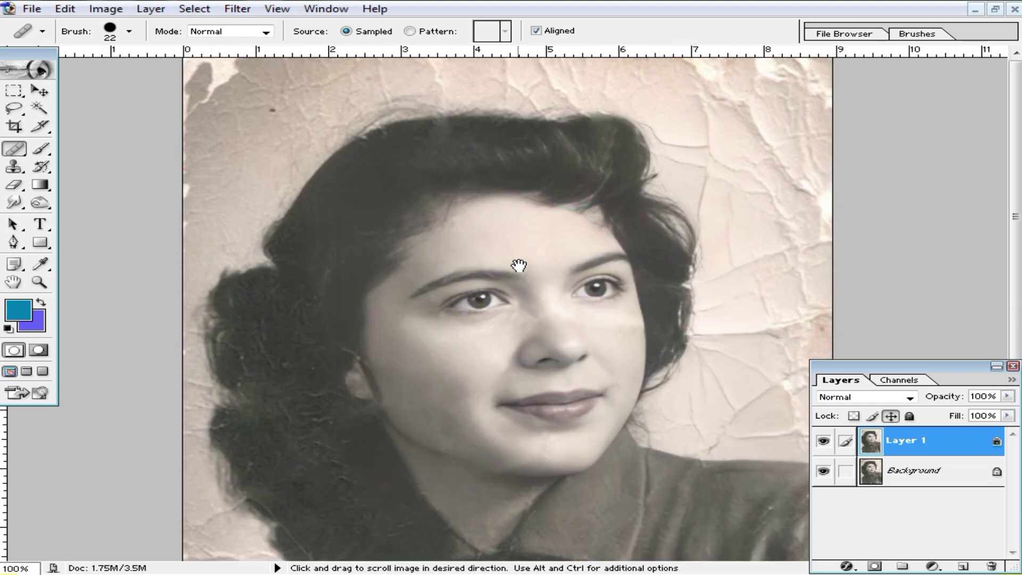
key("c")
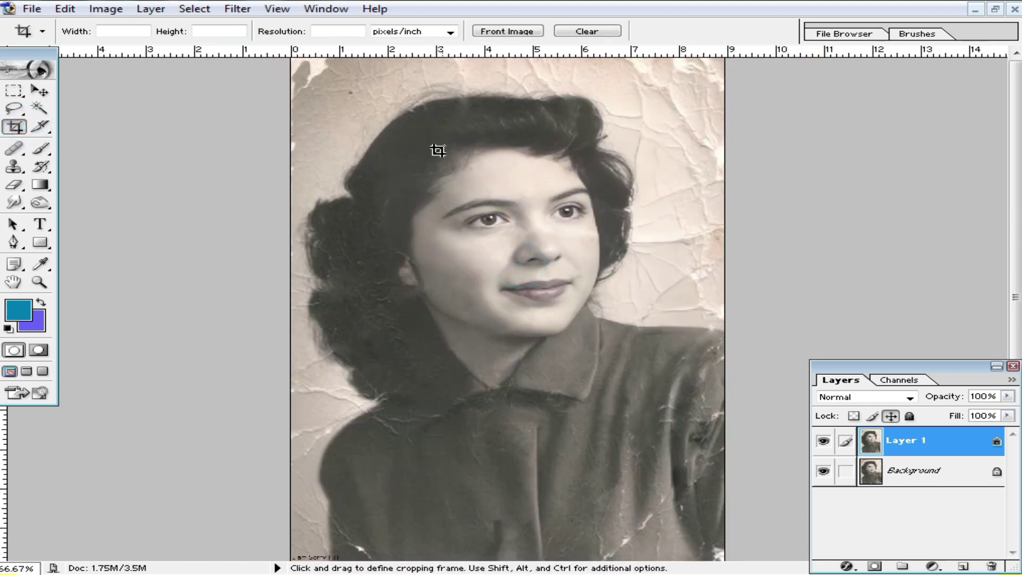
left_click_drag(287, 80, 634, 422)
right_click(545, 266)
left_click(564, 294)
Step: Load the crop preset "p" (40 mm by 50 mm, 300 pixels/inch) and crop the photo to the head and shoulders
left_click(42, 31)
left_click(80, 61)
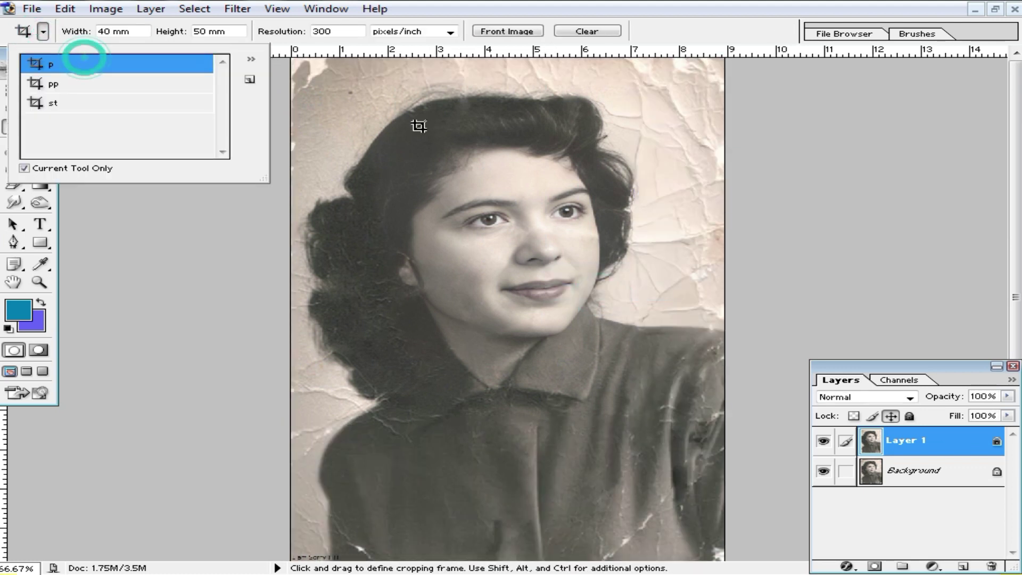
left_click(415, 126)
left_click_drag(292, 75, 686, 481)
key("Return")
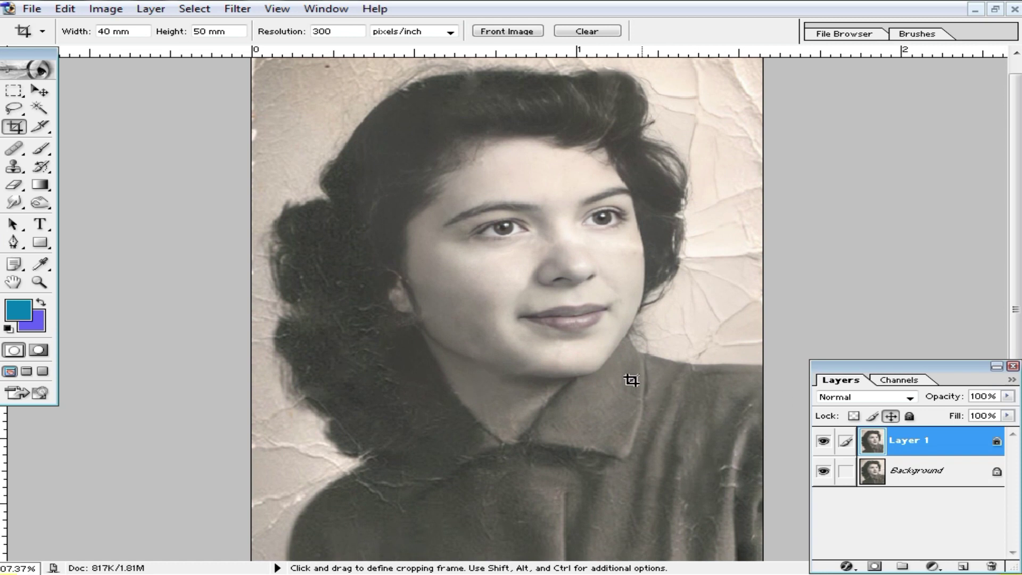
Step: Heal the fine cracks in the dark clothing just below the hair with the Healing Brush
left_click(14, 149)
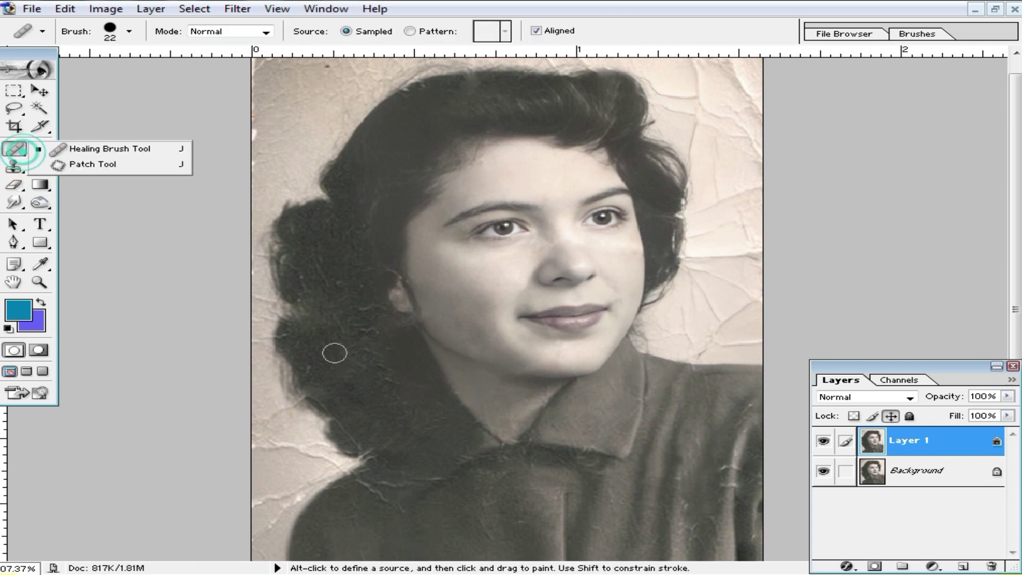
left_click(419, 422, "alt")
mouse_move(429, 469)
left_mouse_down()
mouse_move(412, 484)
mouse_move(365, 483)
mouse_move(376, 503)
left_mouse_up()
left_click(390, 471, "alt")
key("ctrl+minus")
left_click(478, 338, "alt")
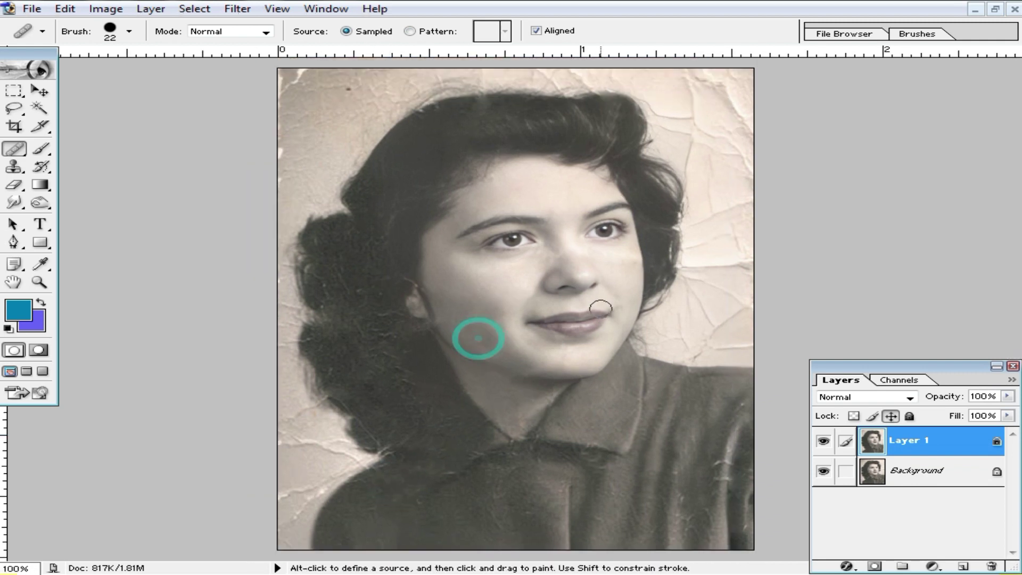
left_click(726, 233, "ctrl+alt")
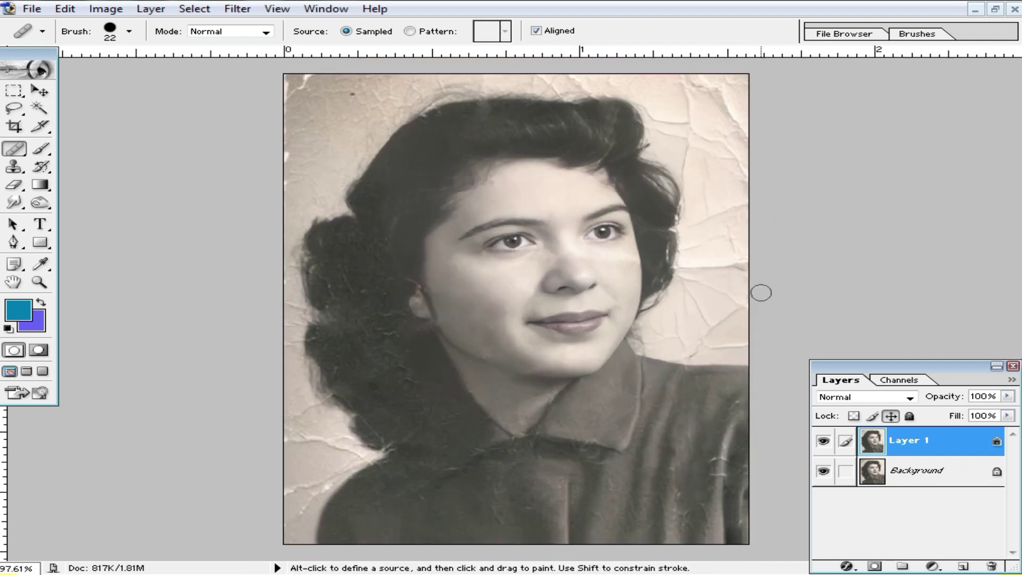
Step: Merge Layer 1 into the Background and save the photo as a JPEG at Maximum quality
key("ctrl+e")
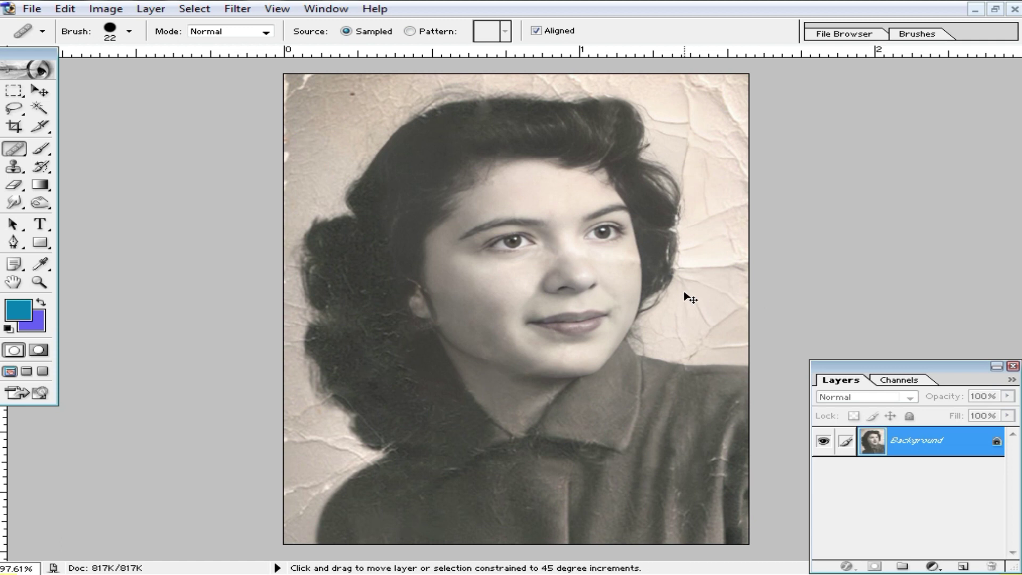
key("ctrl+shift+s")
left_click(950, 346)
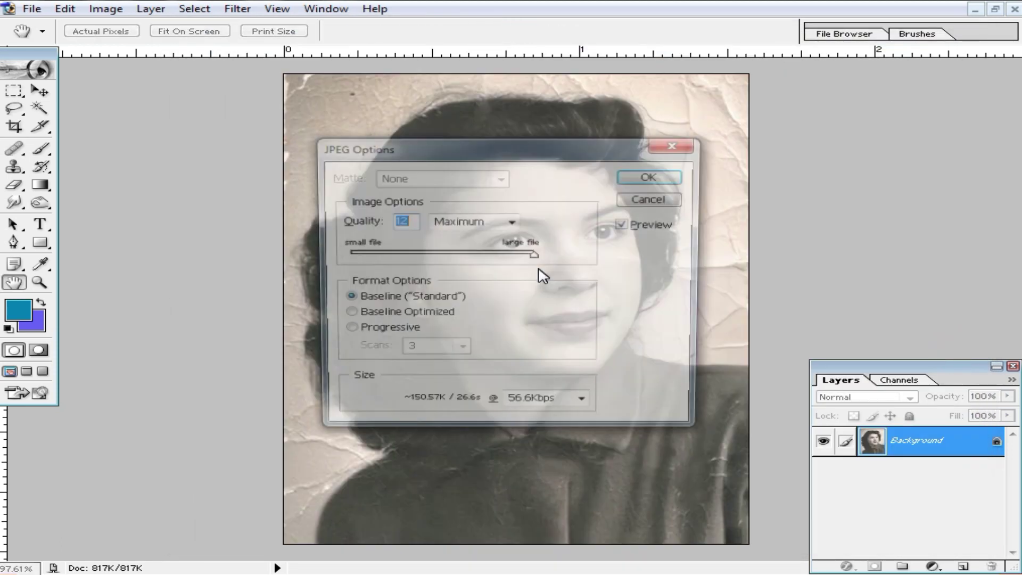
left_click(659, 170)
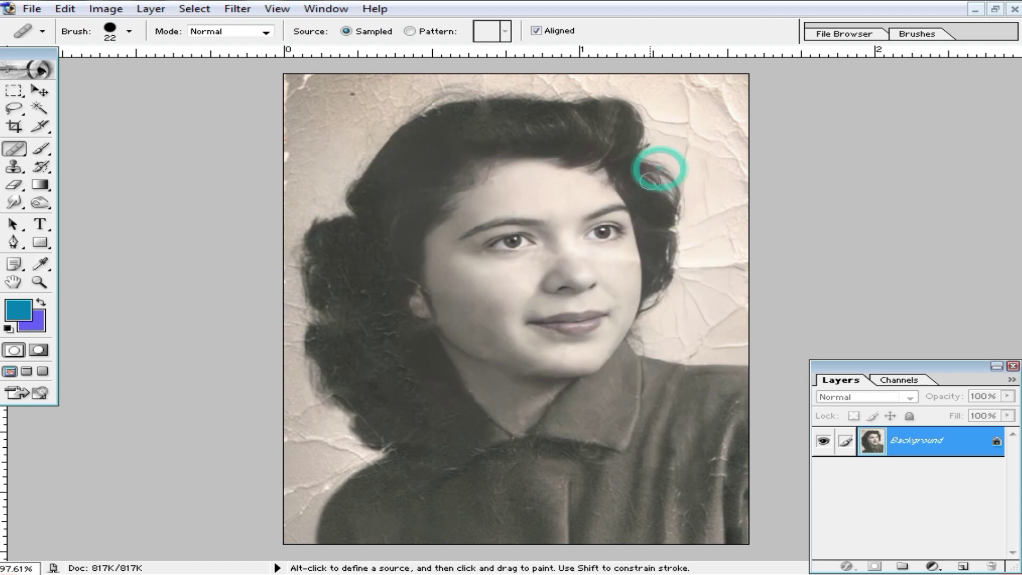
Step: Select the entire cracked background around the hair and shoulders with the Magic Wand at tolerance 22
scroll(650, 187, "up", 1)
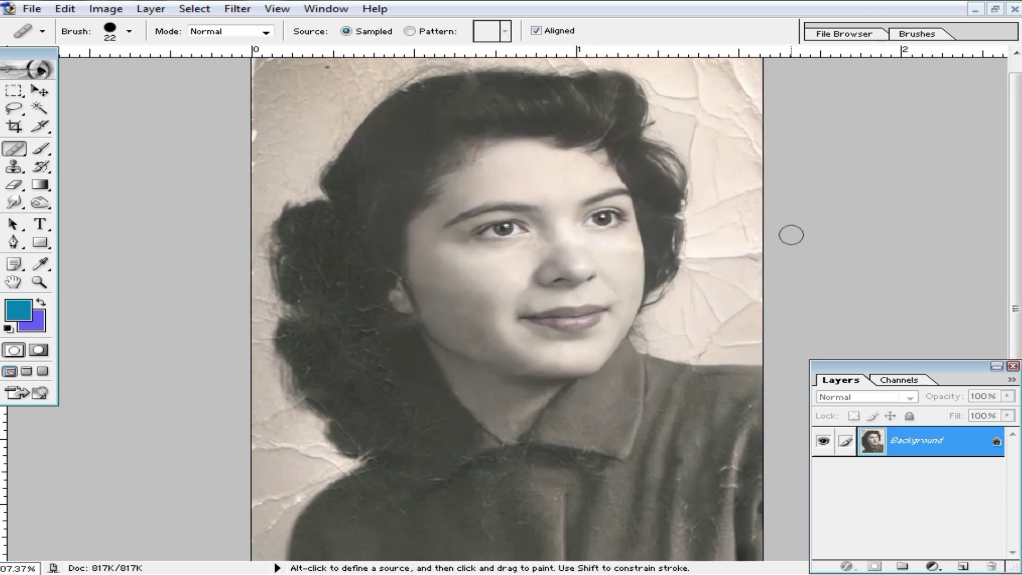
scroll(315, 169, "up", 1)
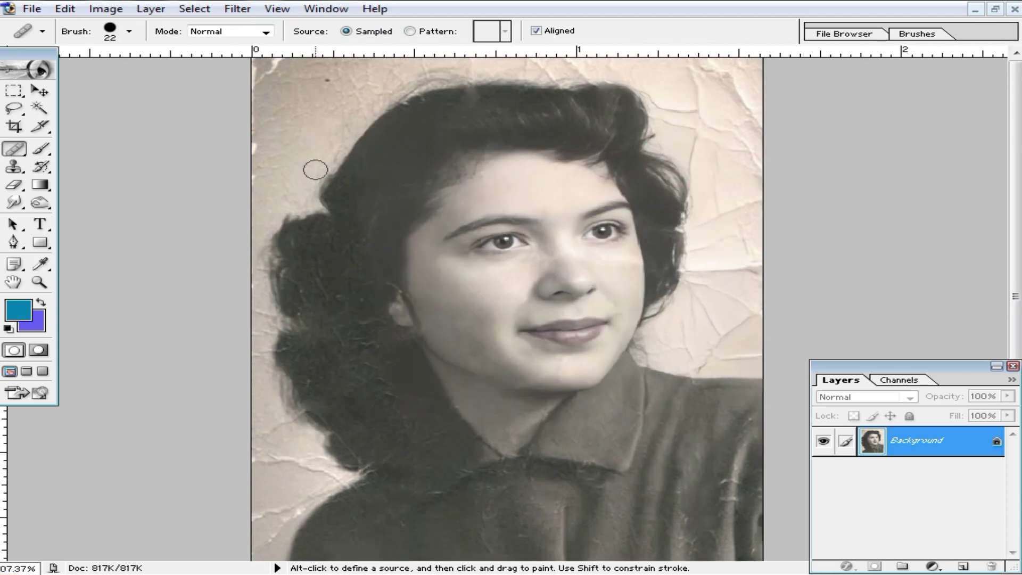
left_click(41, 108)
left_click(362, 93)
left_click(479, 65)
left_click(585, 66)
left_click(715, 128)
left_click(644, 349)
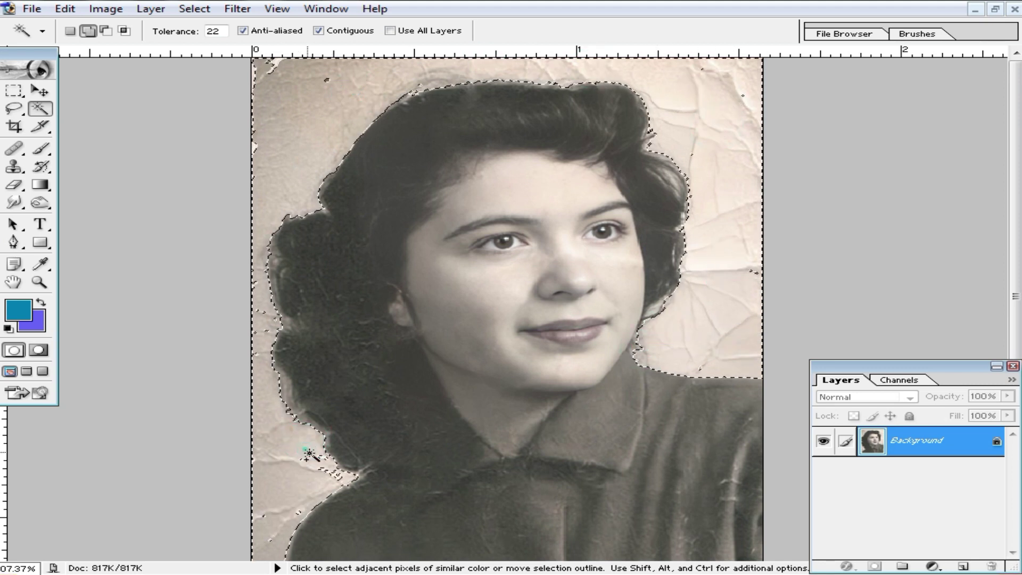
left_click(274, 95)
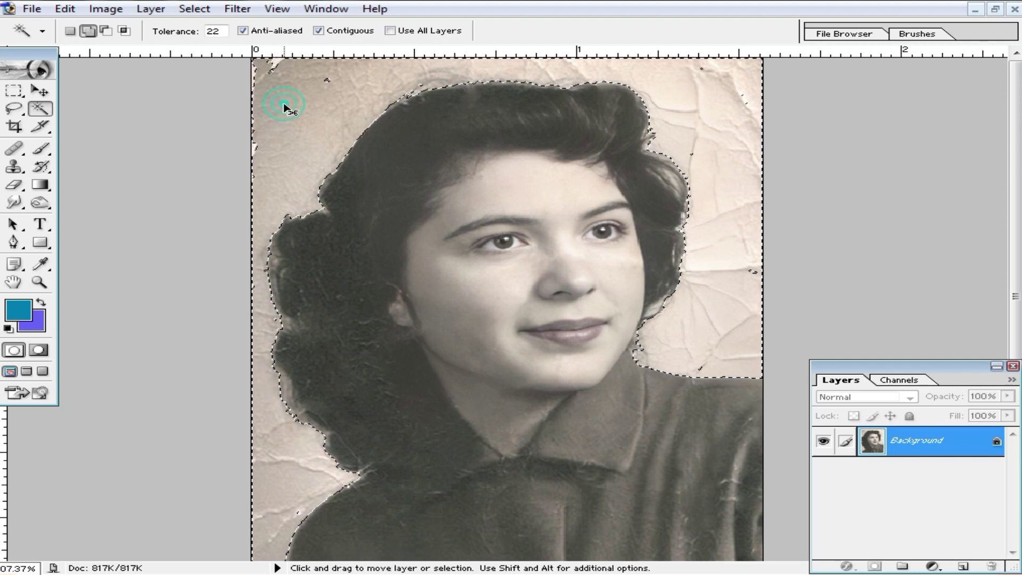
Step: Feather the background selection by 2 pixels and clear it to the violet-blue background colour
key("ctrl+alt+d")
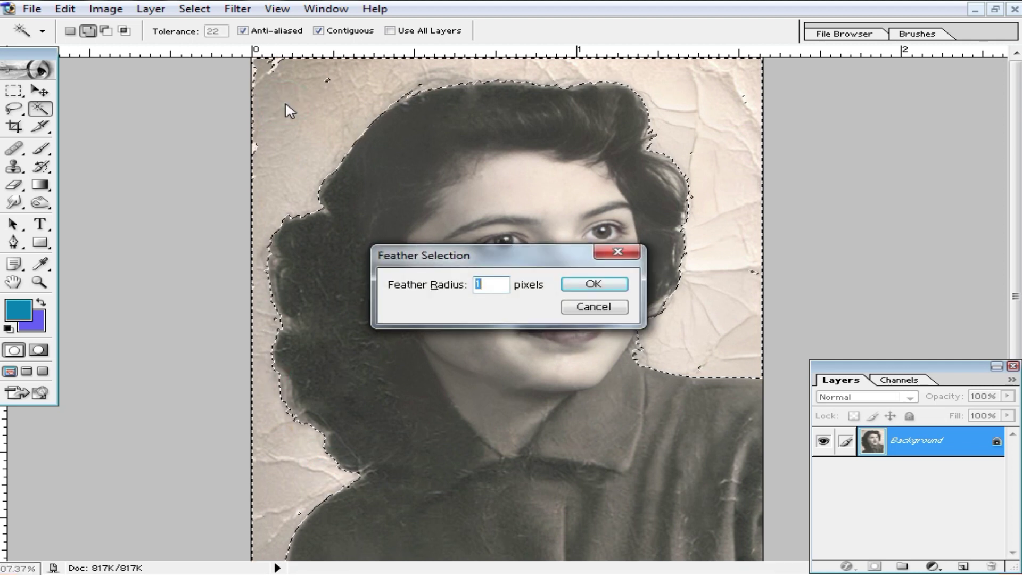
left_click(591, 306)
right_click(620, 126)
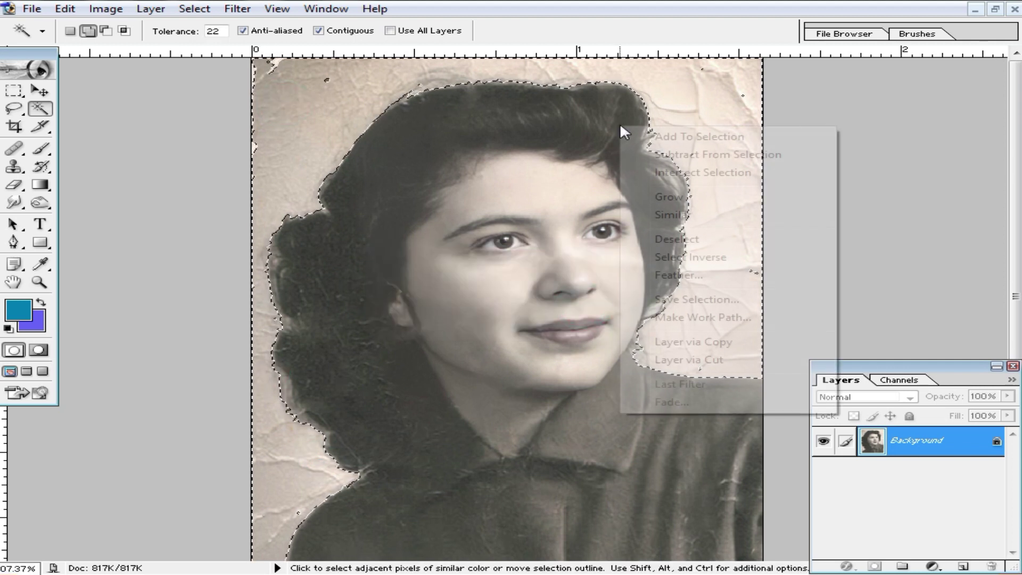
left_click(706, 276)
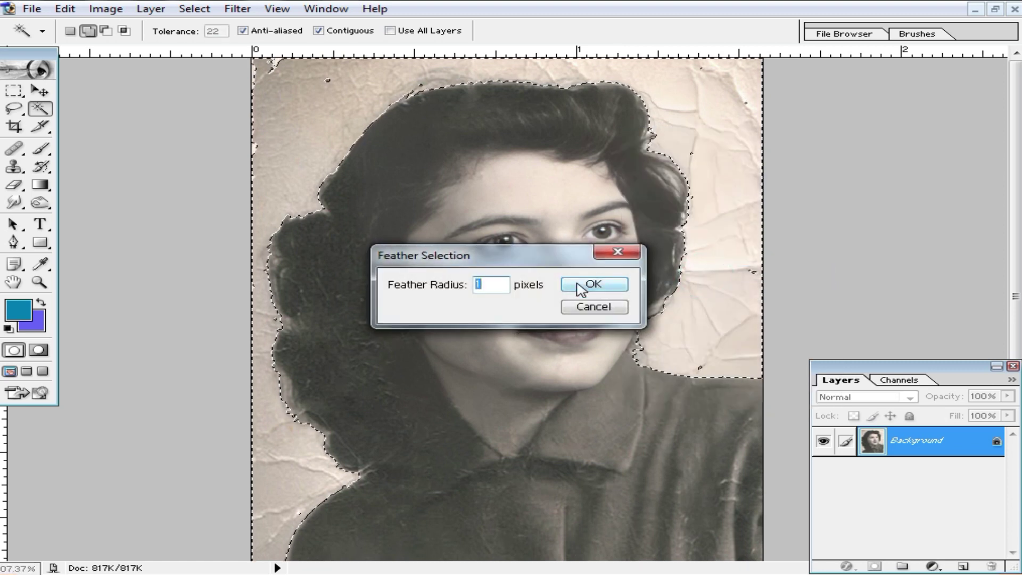
type("2")
left_click(577, 284)
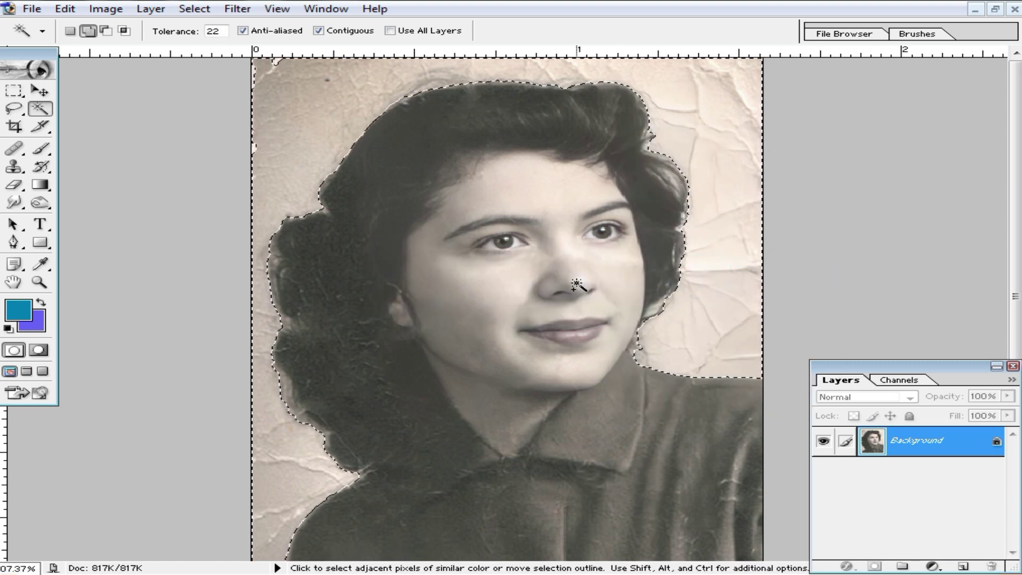
key("Delete")
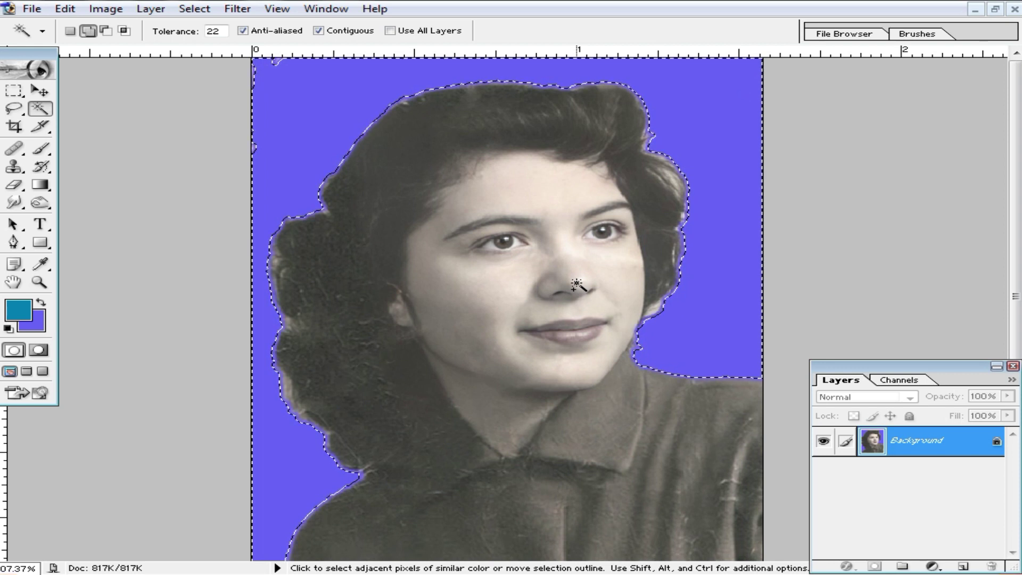
Step: Refine the violet-blue background selection, feather it by 2 pixels again, and deselect it
left_click(310, 188)
key("ctrl+alt+d")
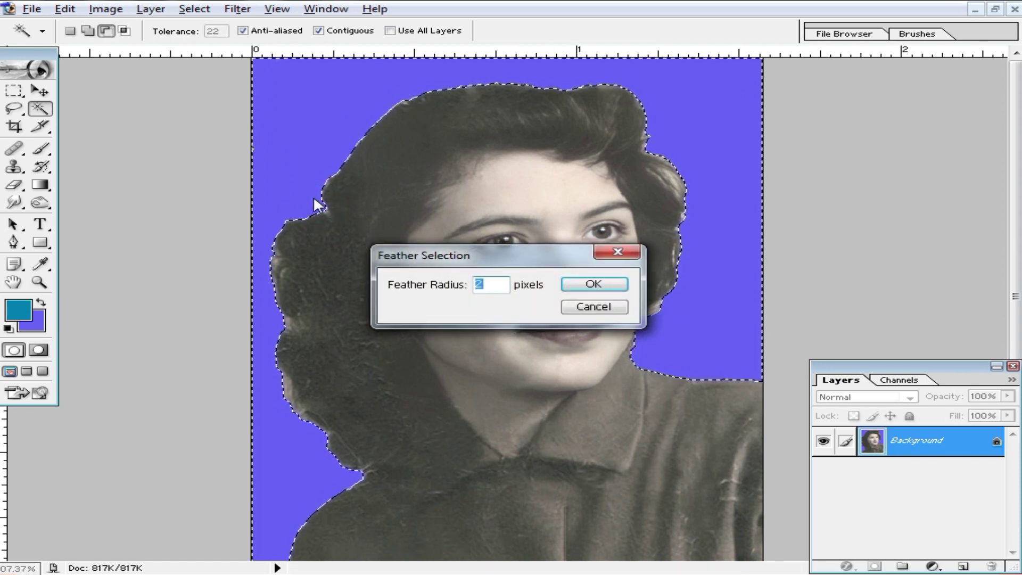
key("Return")
key("ctrl+d")
Step: Clone the violet-blue background over the light remnant below the curl beside the cheek with the Clone Stamp
left_click(683, 341, "ctrl")
left_click(694, 334, "ctrl")
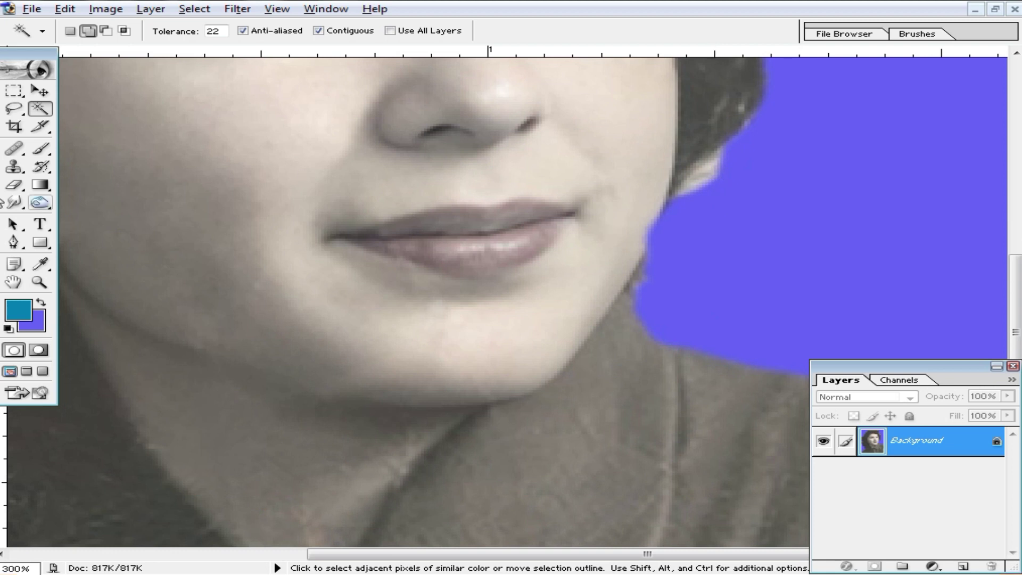
left_click(21, 169)
left_click(819, 190, "alt")
mouse_move(754, 182)
left_mouse_down()
mouse_move(718, 174)
mouse_move(756, 160)
mouse_move(714, 194)
mouse_move(730, 173)
left_mouse_up()
left_click(779, 160, "alt")
left_click_drag(821, 139, 707, 355)
Step: Clone dark hair over the white fringe along the outer edge of the curls beside the eye and cheek
left_click_drag(806, 236, 792, 248)
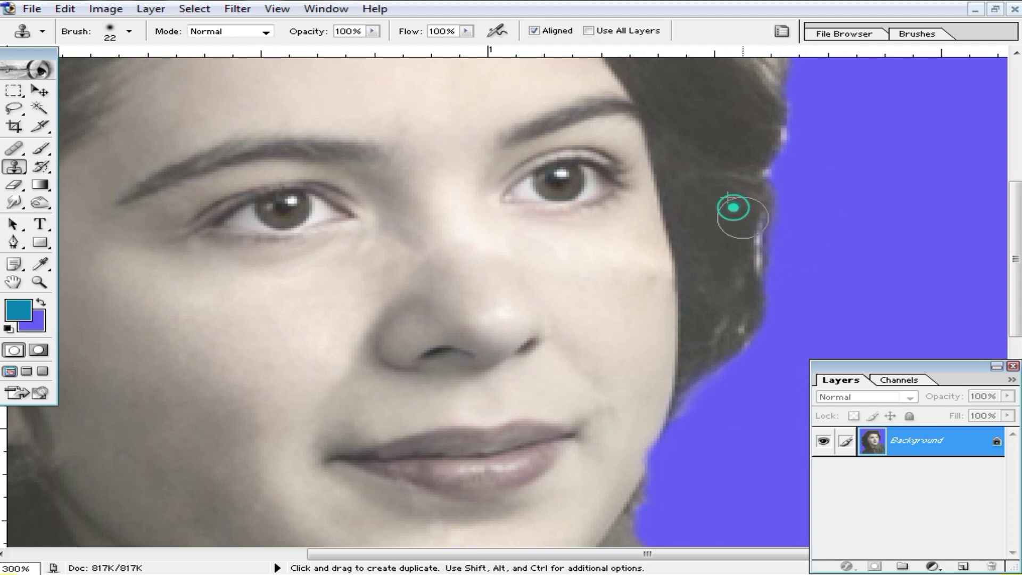
left_click(721, 150, "alt")
left_click(634, 187, "alt")
left_click(661, 255, "alt")
key("ctrl+0")
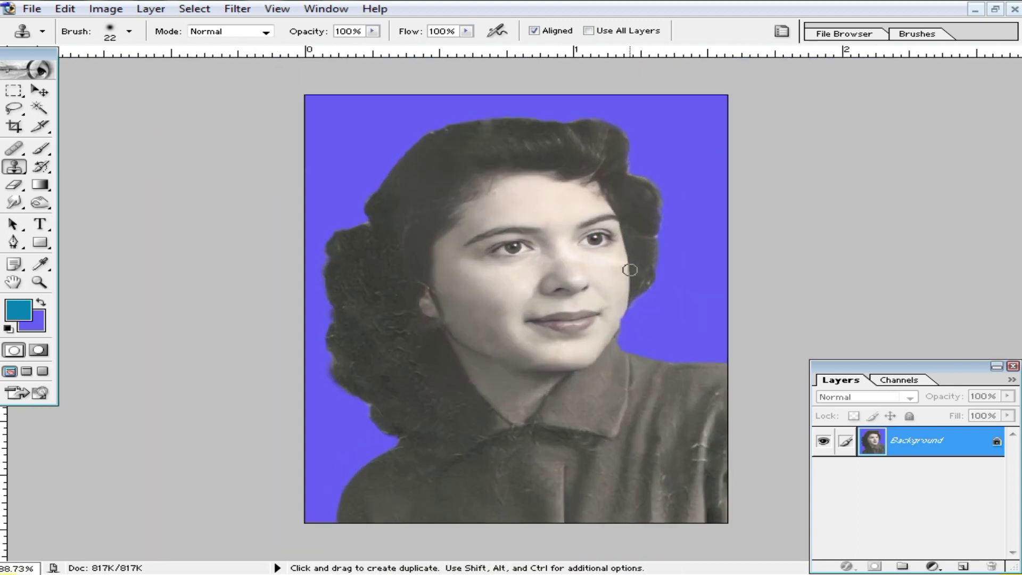
Step: Reduce noise with the Imagenomic Noiseware filter, setting Sharpening to 0 and raising the colour noise level to its maximum
scroll(633, 327, "up", 2)
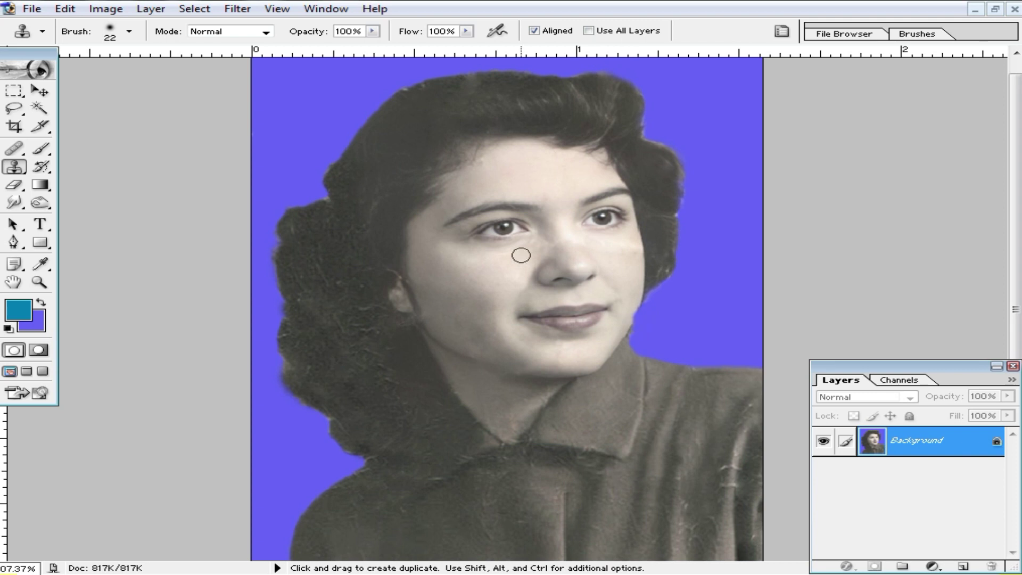
scroll(521, 255, "up", 1)
left_click(237, 10)
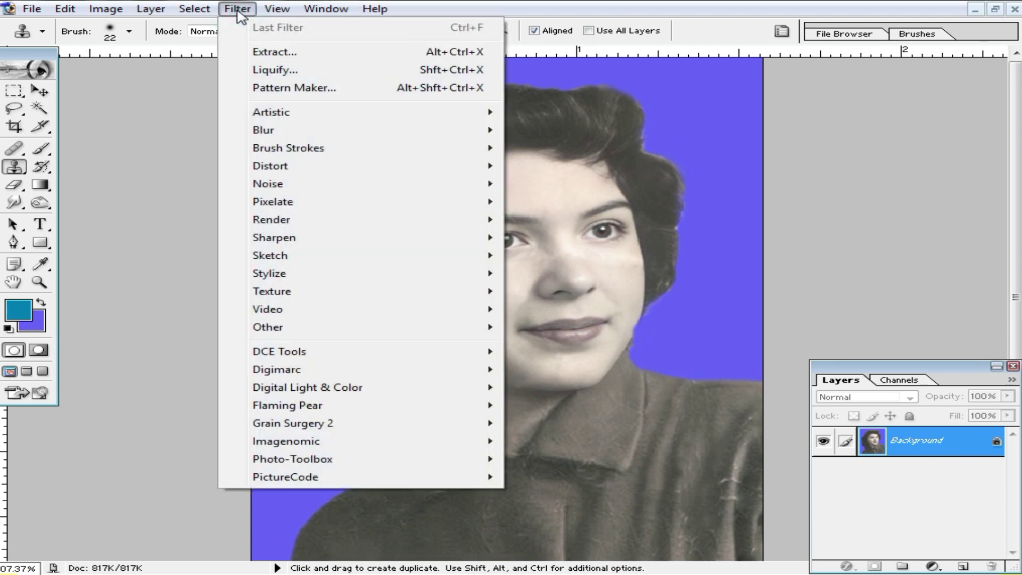
left_click(378, 445)
left_click(591, 441)
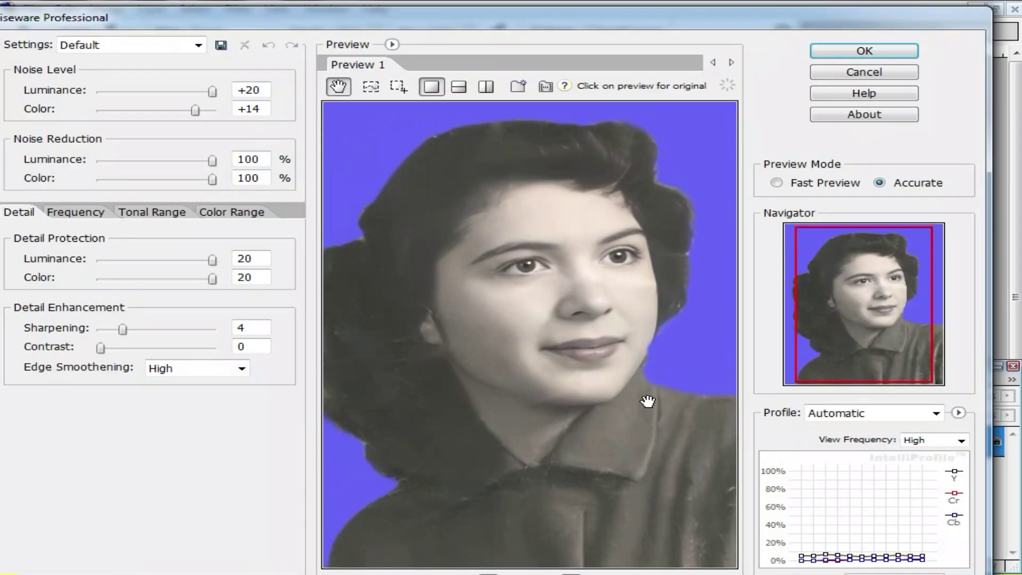
left_click_drag(123, 329, 107, 328)
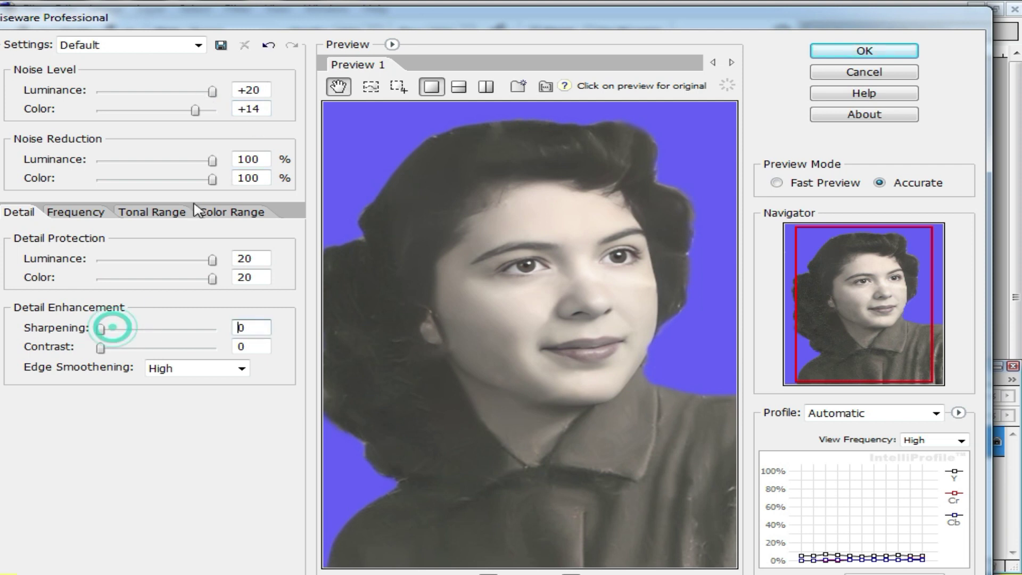
left_click_drag(195, 111, 213, 110)
left_click(860, 52)
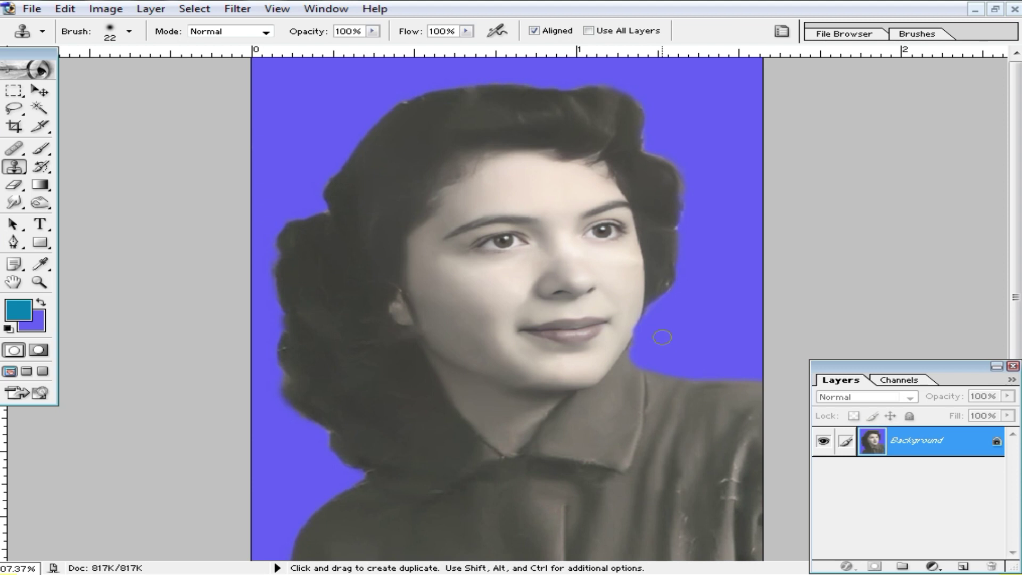
Step: Examine the smoothed face up close and across the whole portrait
left_click(570, 287, "ctrl")
left_click(570, 287, "ctrl")
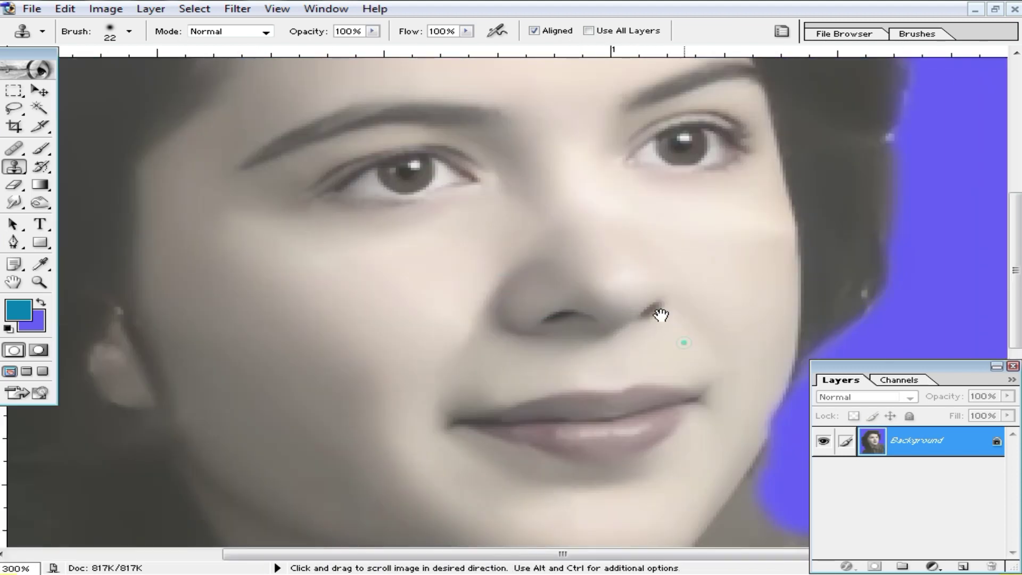
left_click_drag(661, 315, 595, 205)
left_click(540, 264, "alt")
left_click(540, 264, "alt")
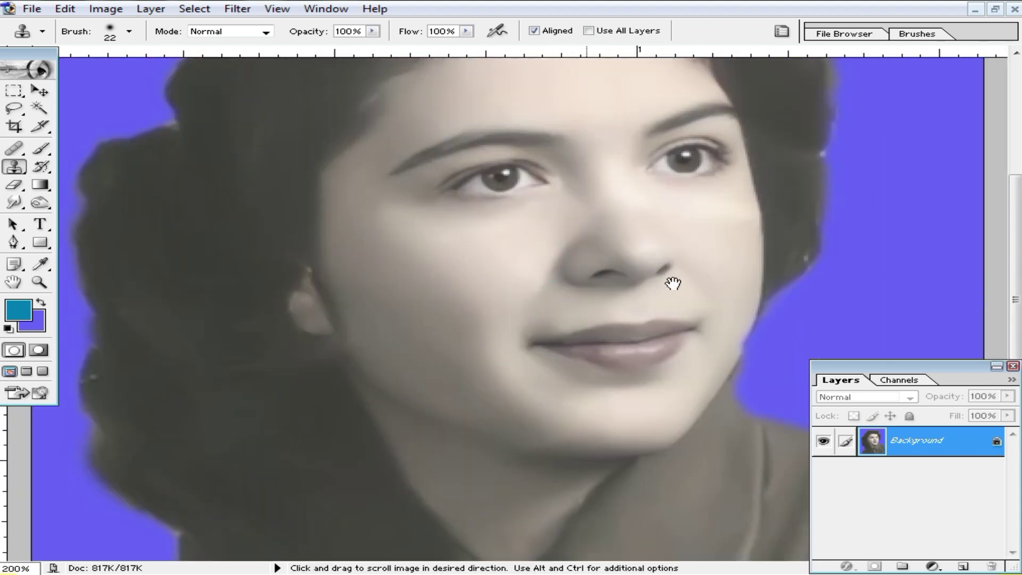
left_click(634, 298, "alt")
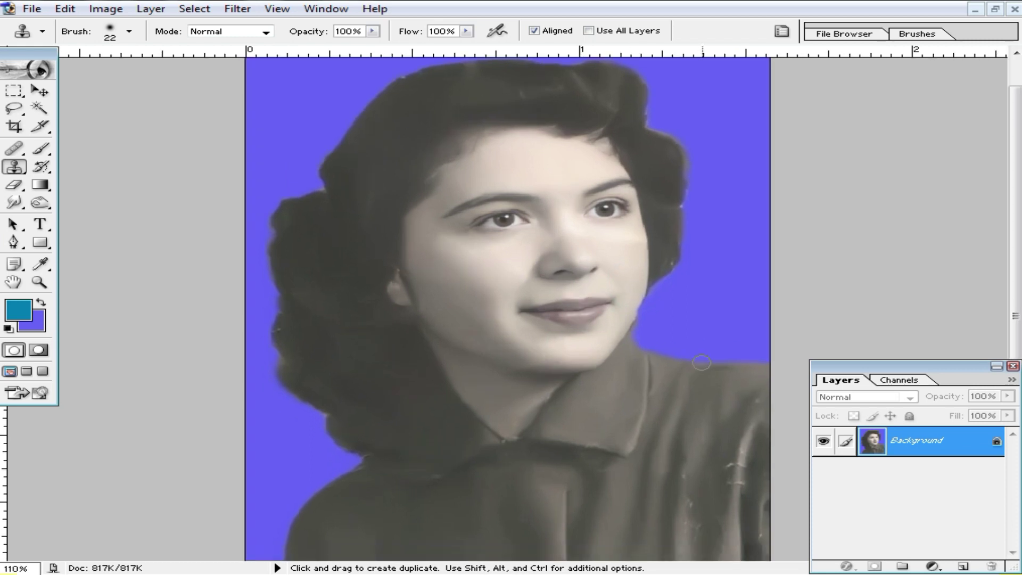
scroll(437, 157, "up", 1)
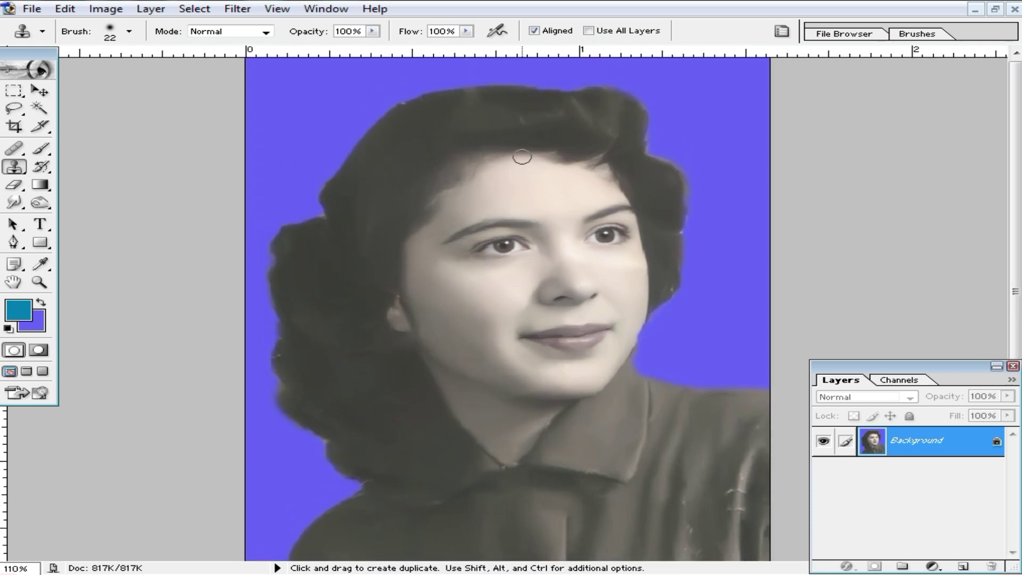
Step: Open a Selective Color adjustment on the portrait and set Black to +21% for the Blacks
left_click(101, 10)
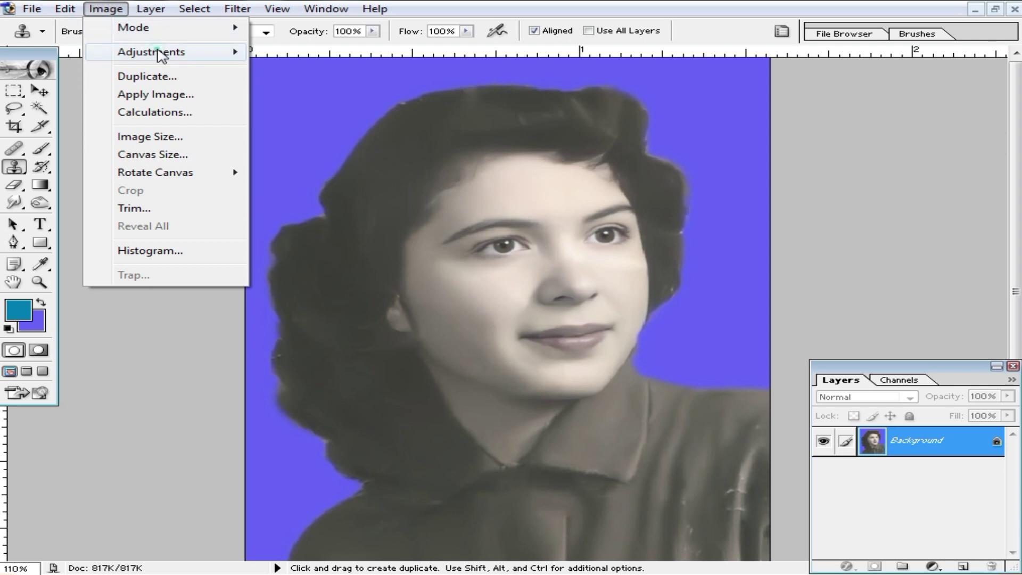
mouse_move(160, 56)
left_click(351, 236)
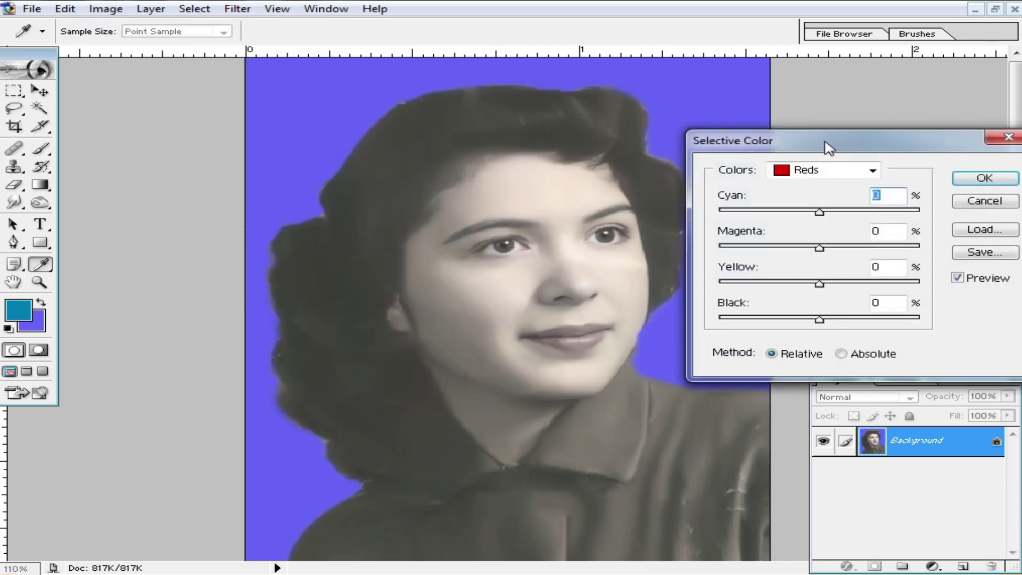
left_click_drag(827, 146, 757, 97)
left_click(801, 121)
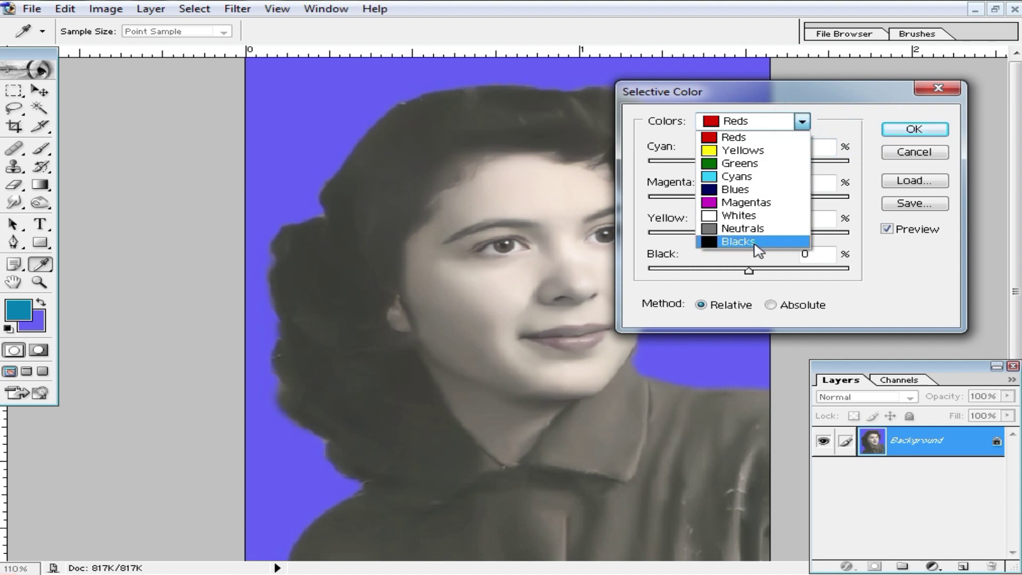
left_click(758, 242)
left_click_drag(766, 274, 775, 273)
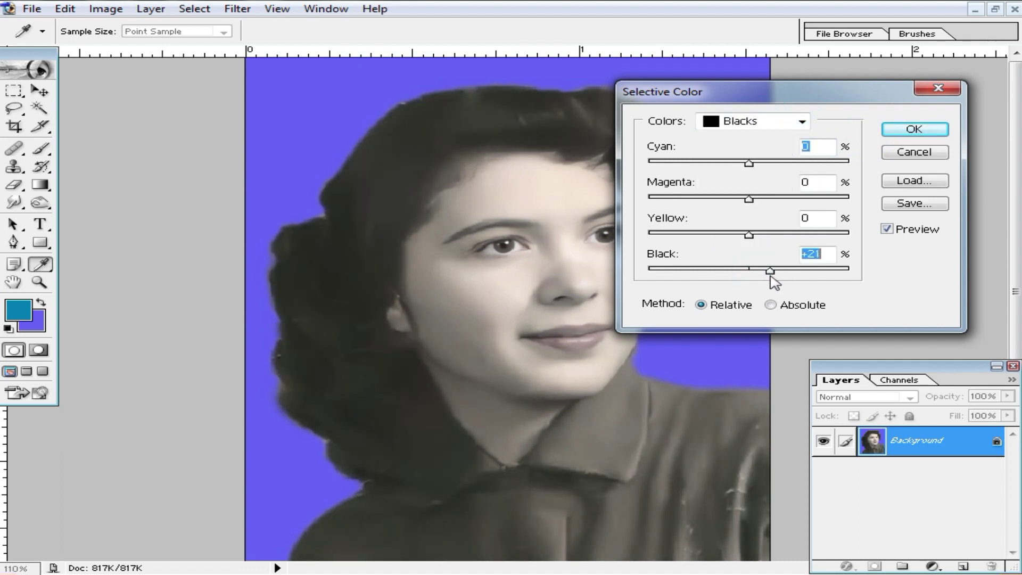
Step: Set Black to +1% for the Neutrals and apply the Selective Color adjustment
left_click(793, 121)
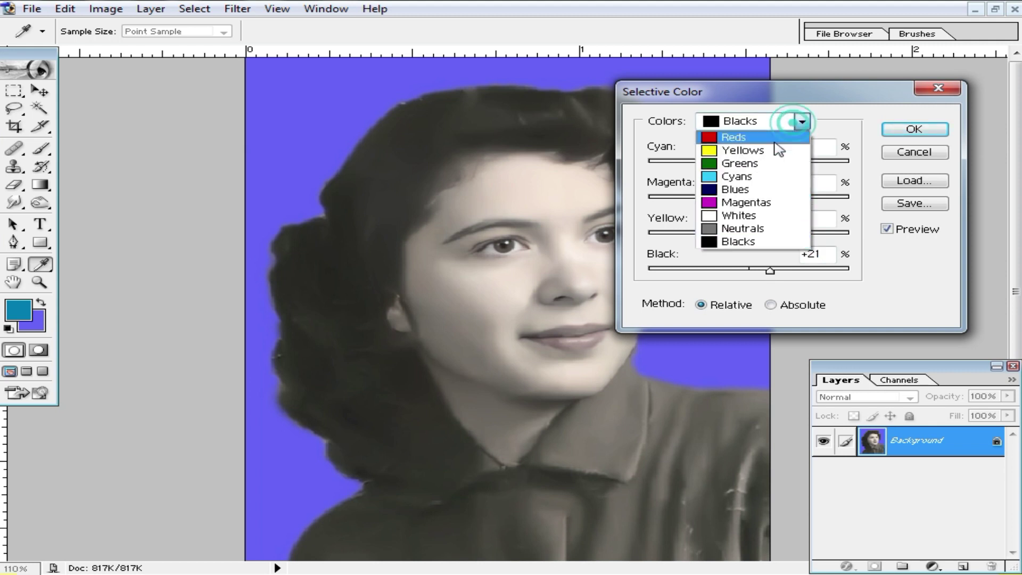
left_click(766, 229)
left_click_drag(759, 271, 750, 277)
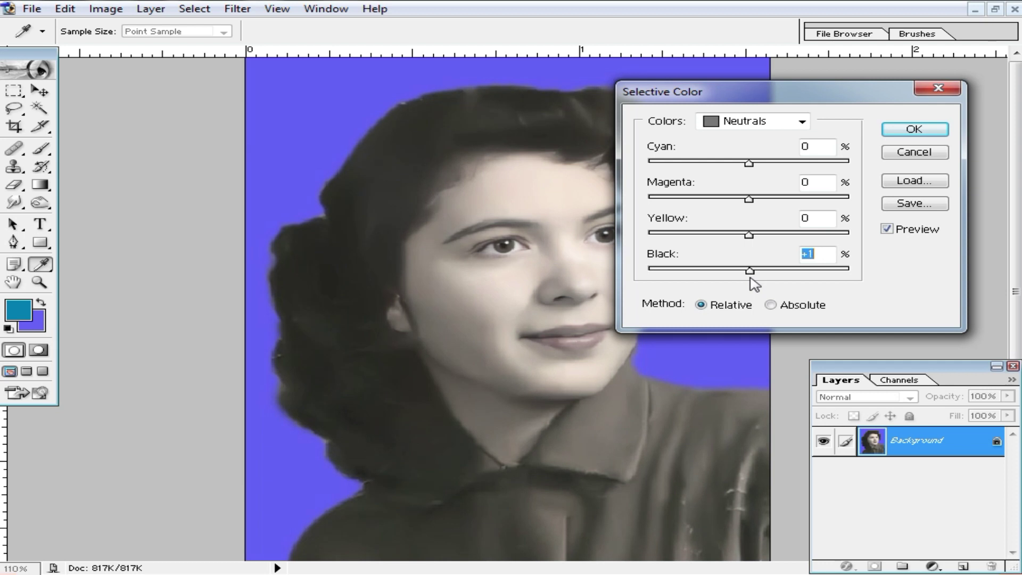
left_click(926, 133)
Step: Retouch the light scratches on the sleeve with the Healing Brush and Clone Stamp, and check the portrait
key("s")
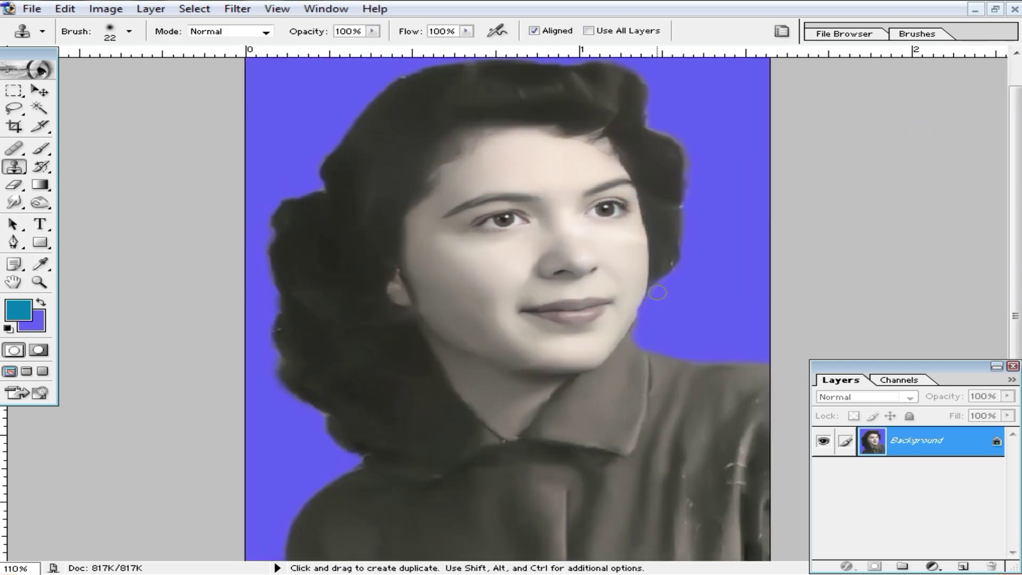
scroll(690, 410, "down", 1)
left_click(14, 149)
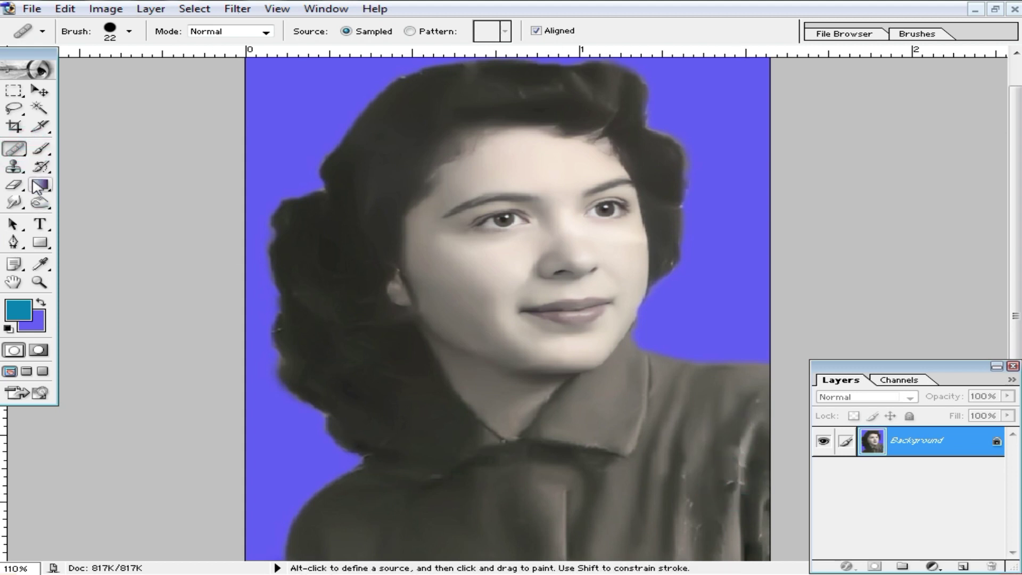
left_click(14, 167)
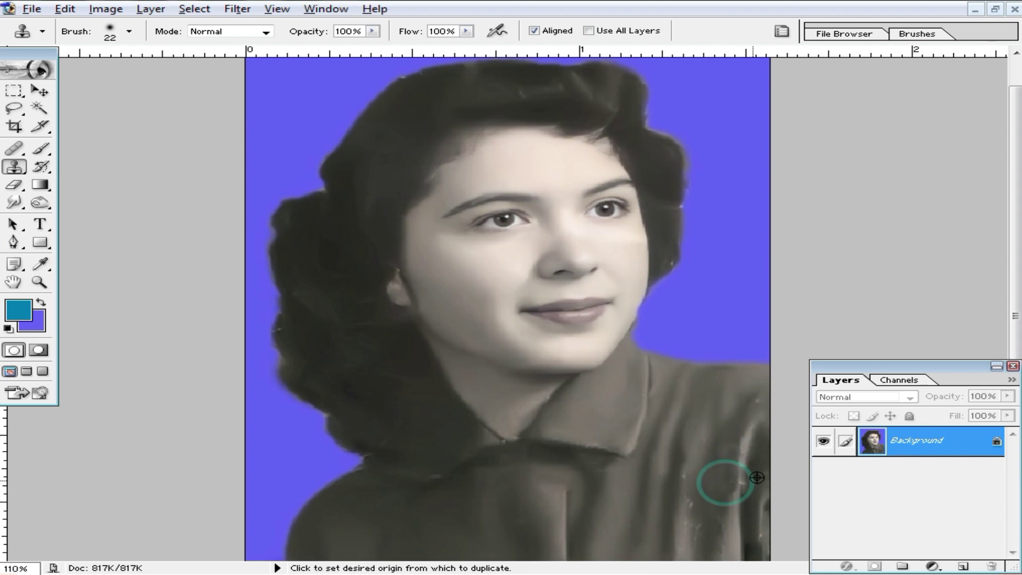
left_click(668, 408, "alt")
left_click(597, 308, "alt")
left_click(599, 305, "ctrl")
left_click(598, 304, "ctrl")
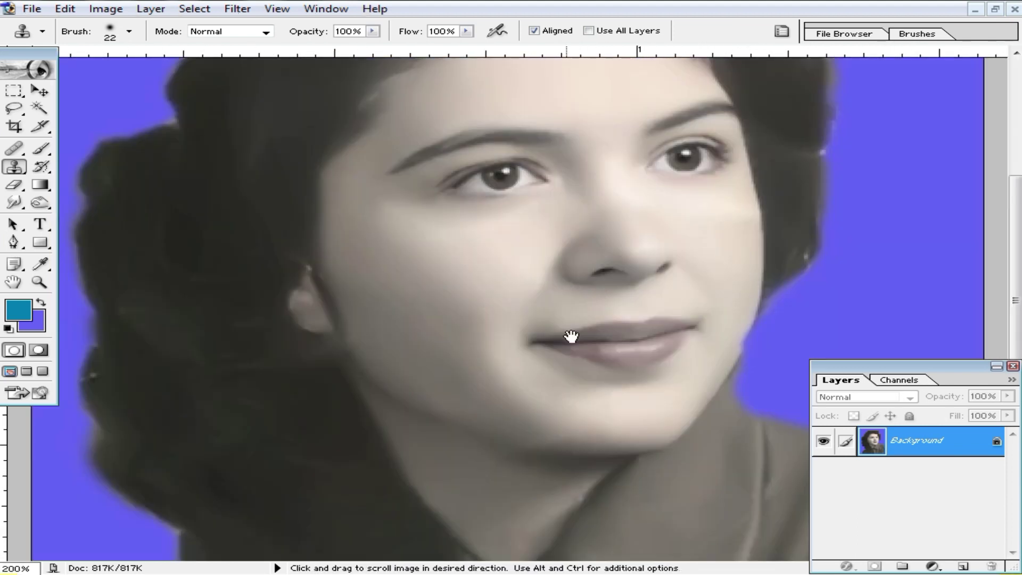
left_click(610, 327, "alt")
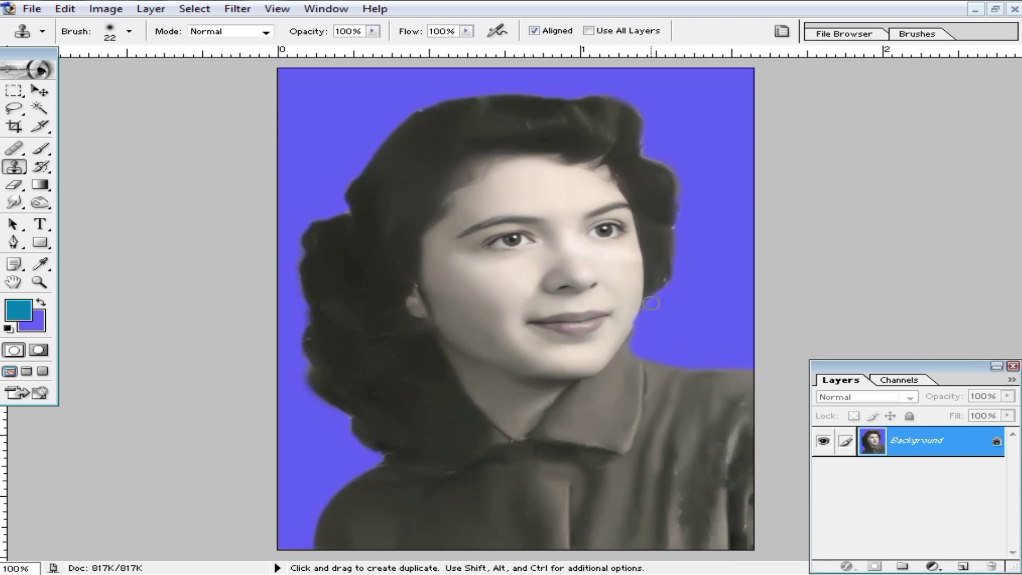
key("ctrl+0")
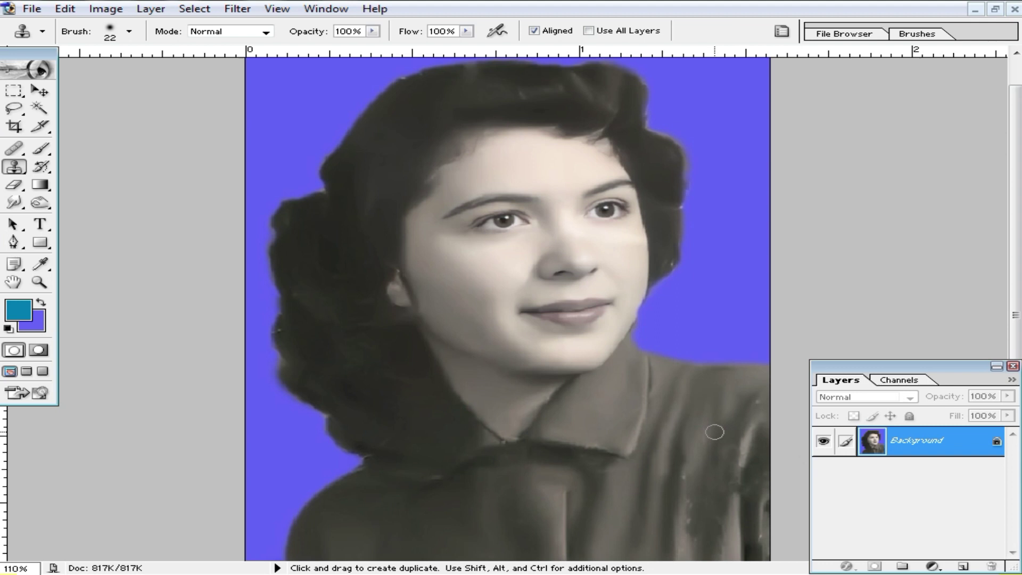
Step: Add a Solid Color fill layer above the portrait in pale yellow E6E191, with Only Web Colors turned off
left_click(933, 566)
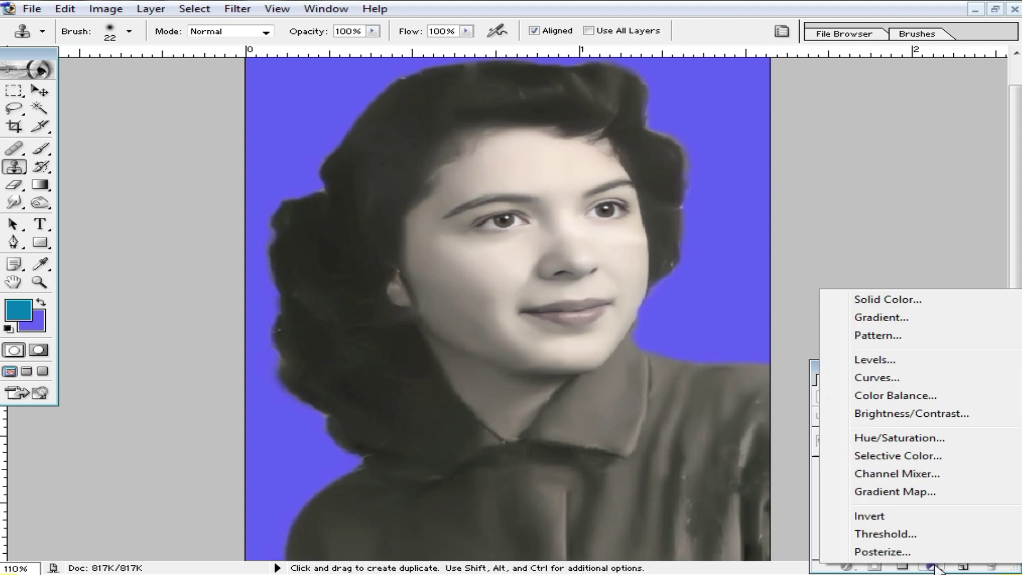
left_click(862, 297)
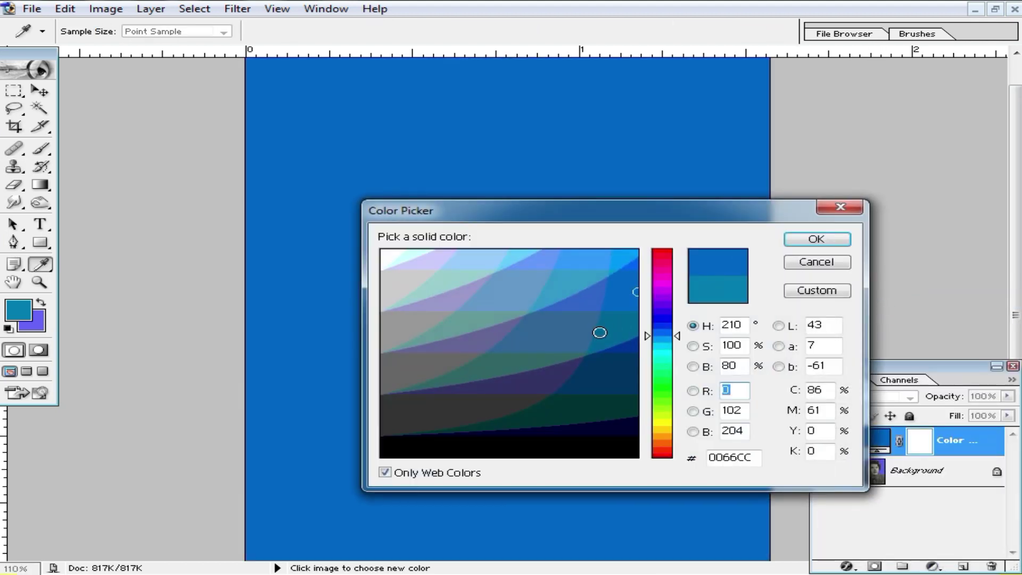
left_click(664, 425)
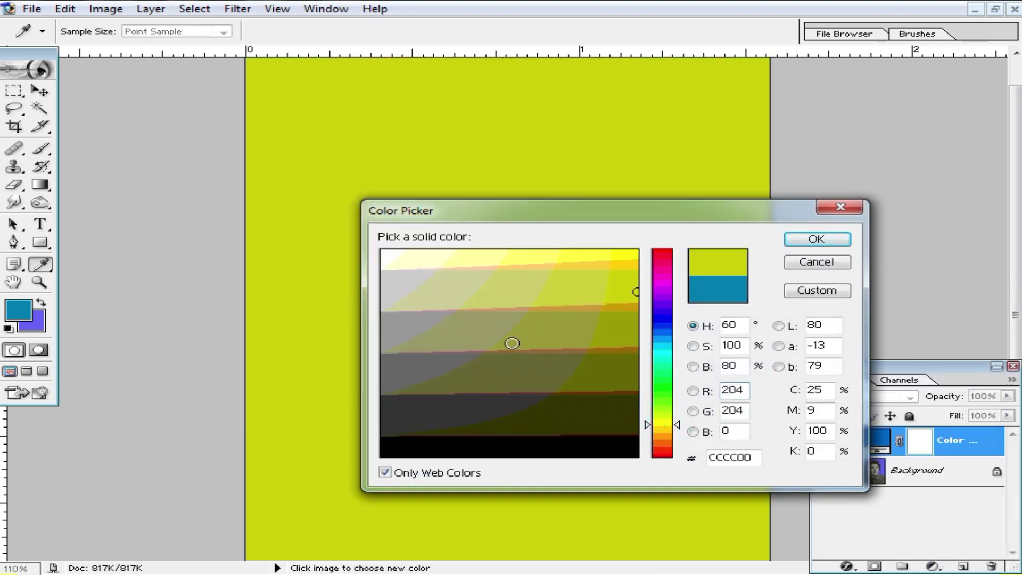
left_click(384, 472)
left_click(525, 306)
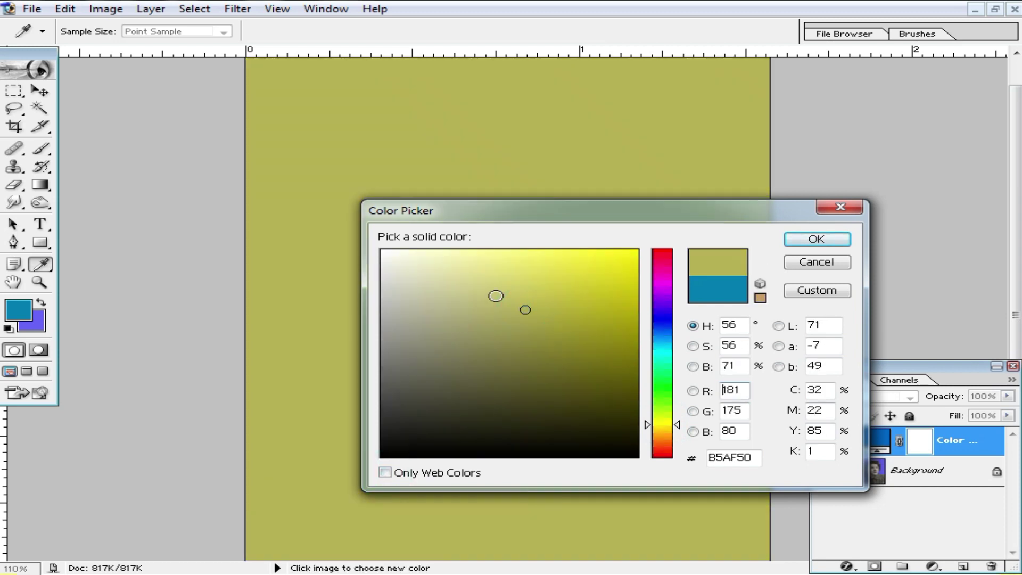
left_click(490, 291)
left_click(474, 270)
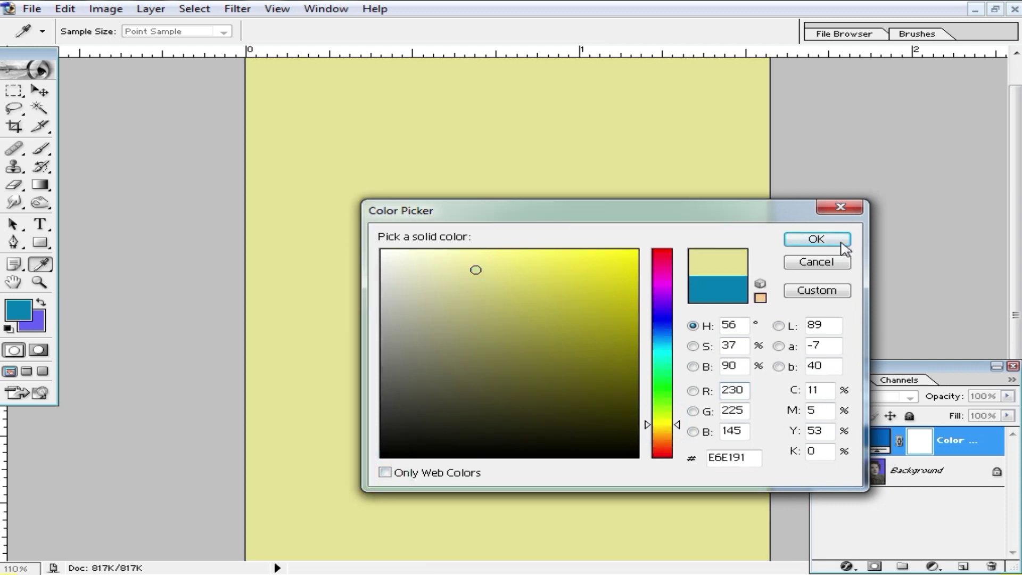
left_click(844, 241)
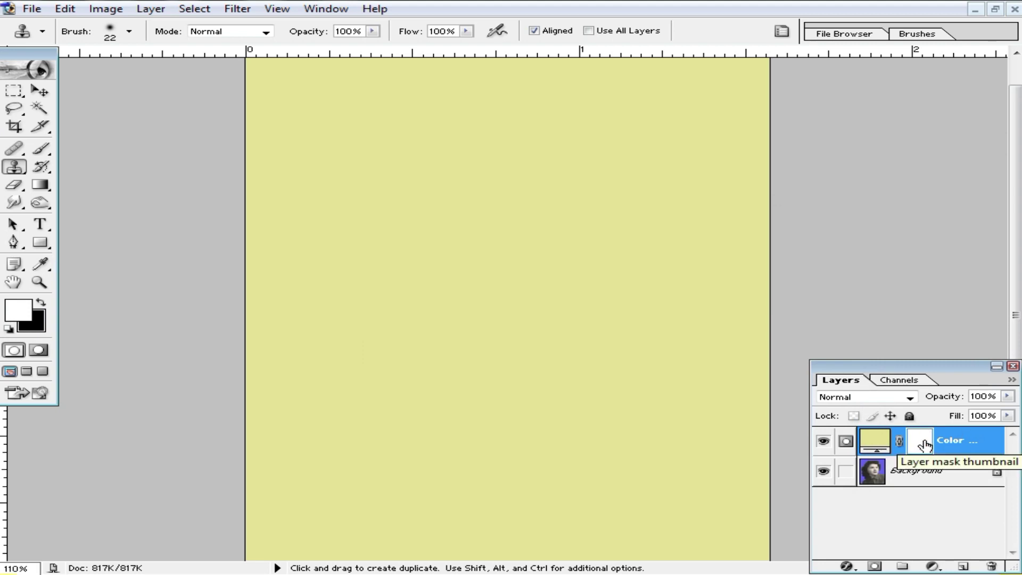
Step: Invert the fill layer's mask to black and set the layer's blending mode to Soft Light
left_click(925, 444)
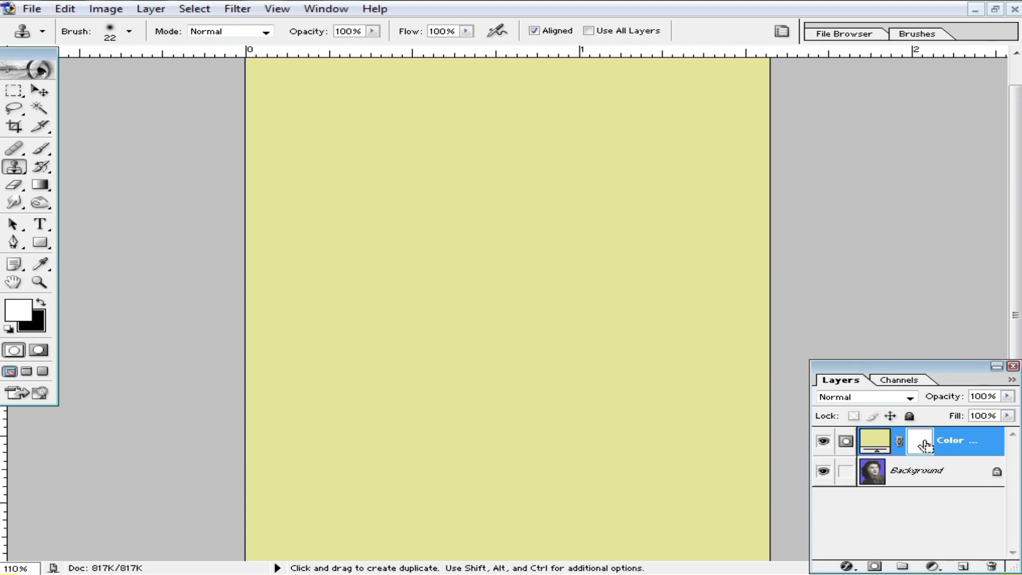
key("ctrl+i")
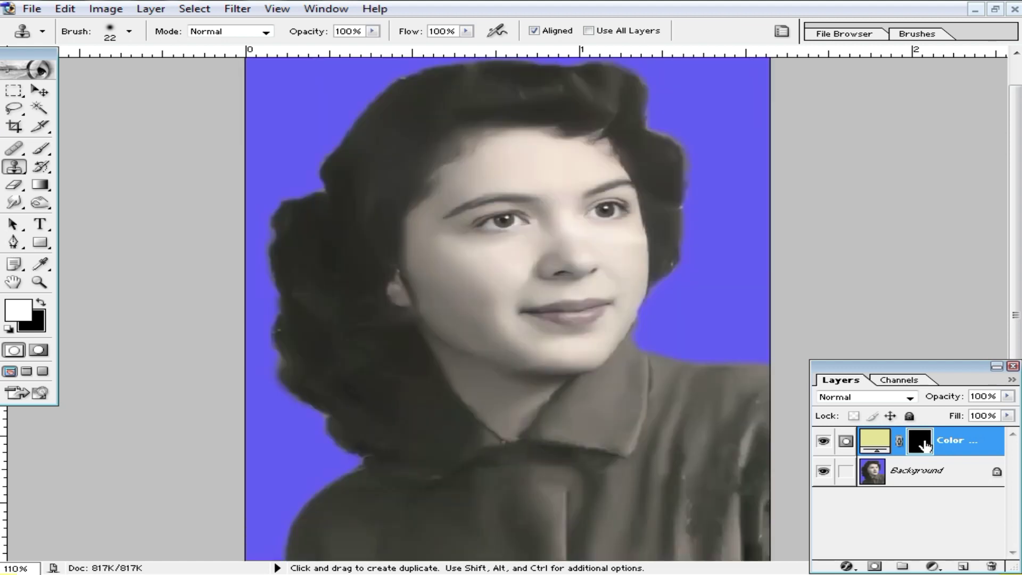
left_click(911, 398)
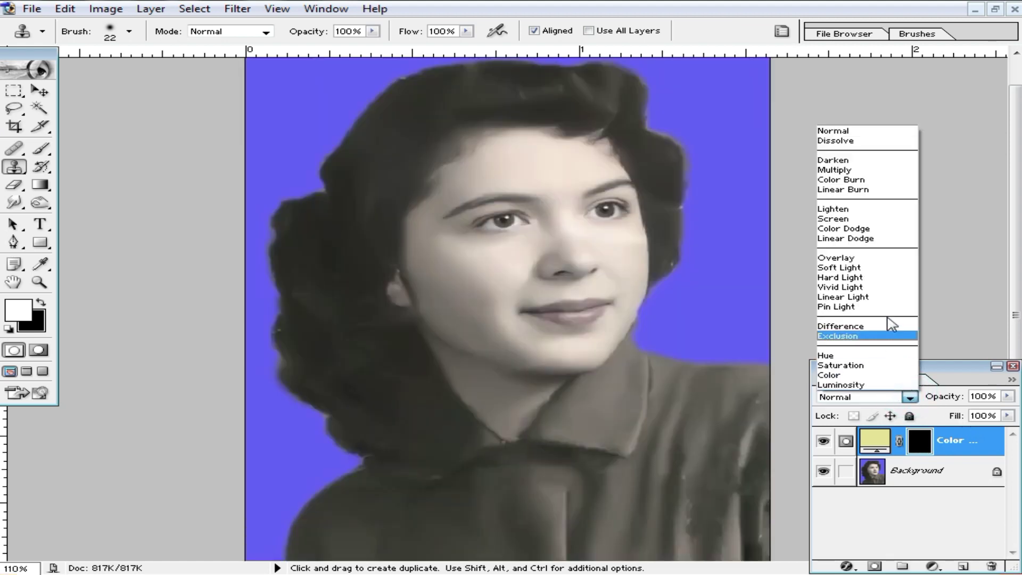
left_click(855, 269)
Step: Try painting the pale yellow tint onto the face through the mask with an 81-pixel soft brush at 100% opacity, and undo the strokes
left_click(524, 326)
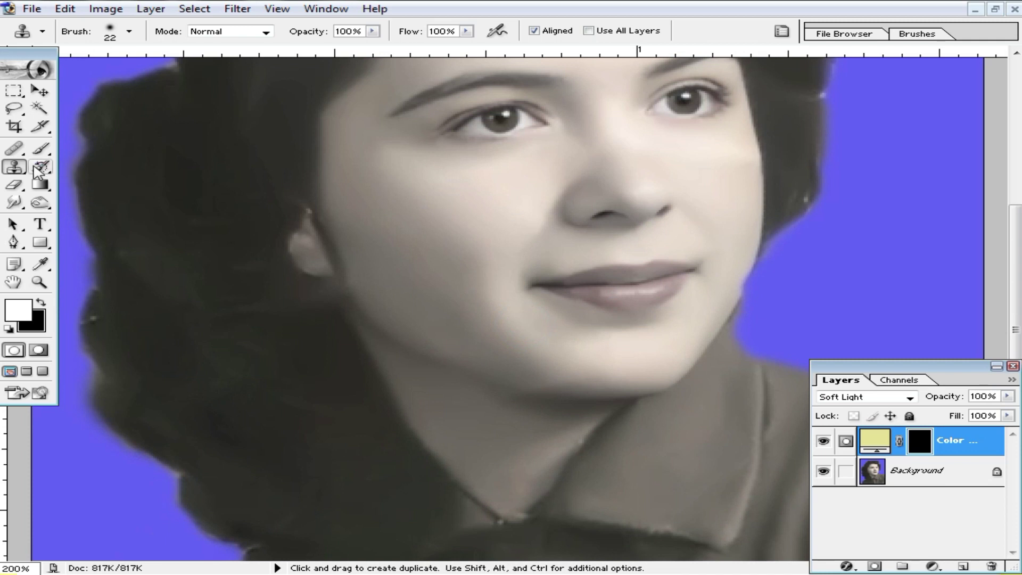
left_click(15, 185)
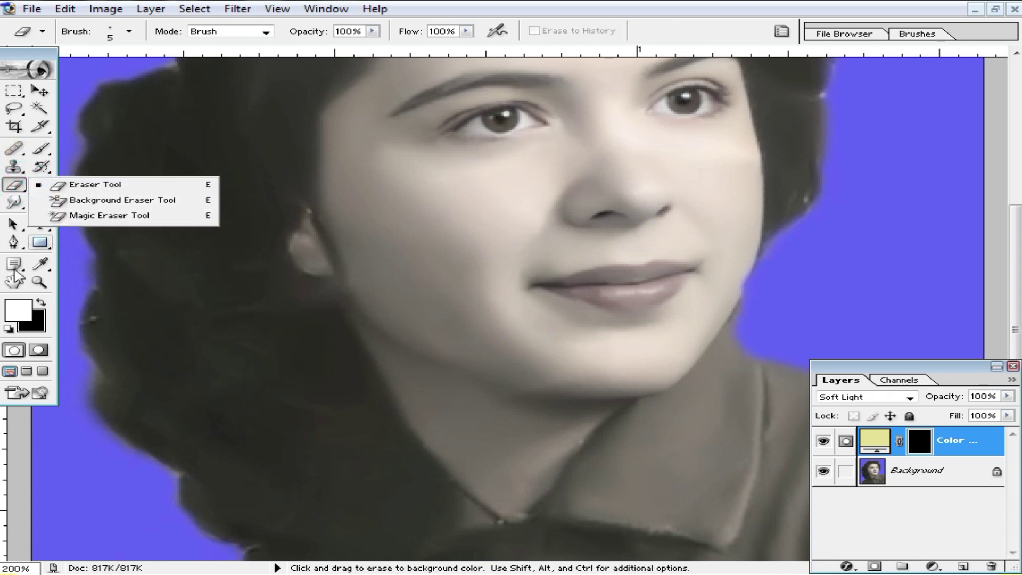
left_click(39, 149)
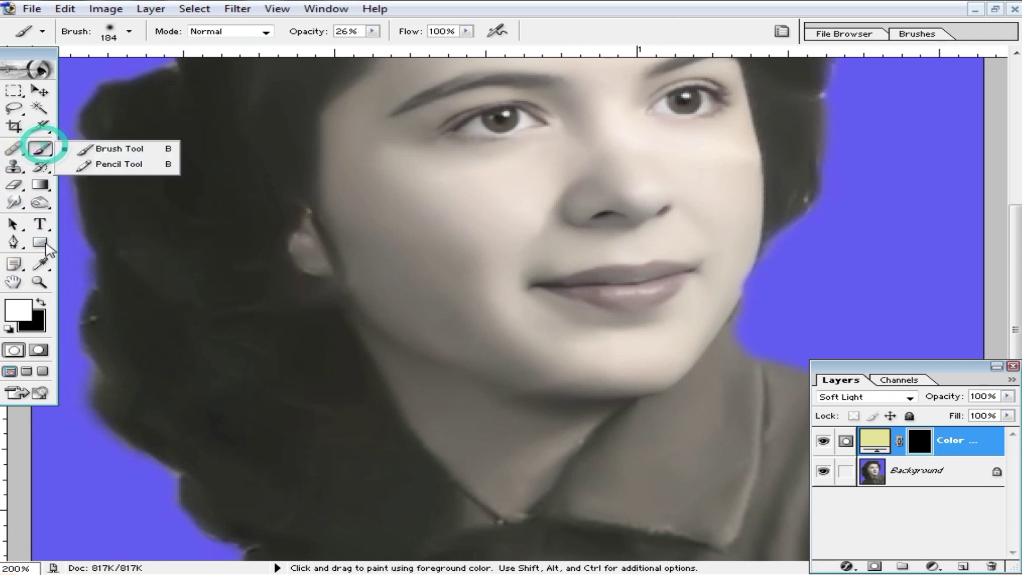
left_click(41, 302)
right_click(536, 206)
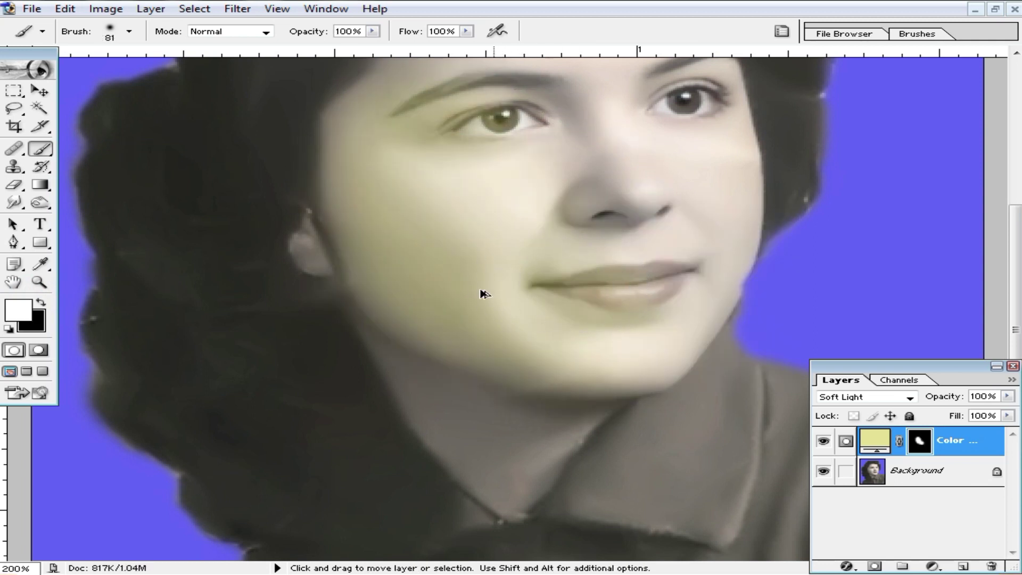
key("ctrl+alt+z")
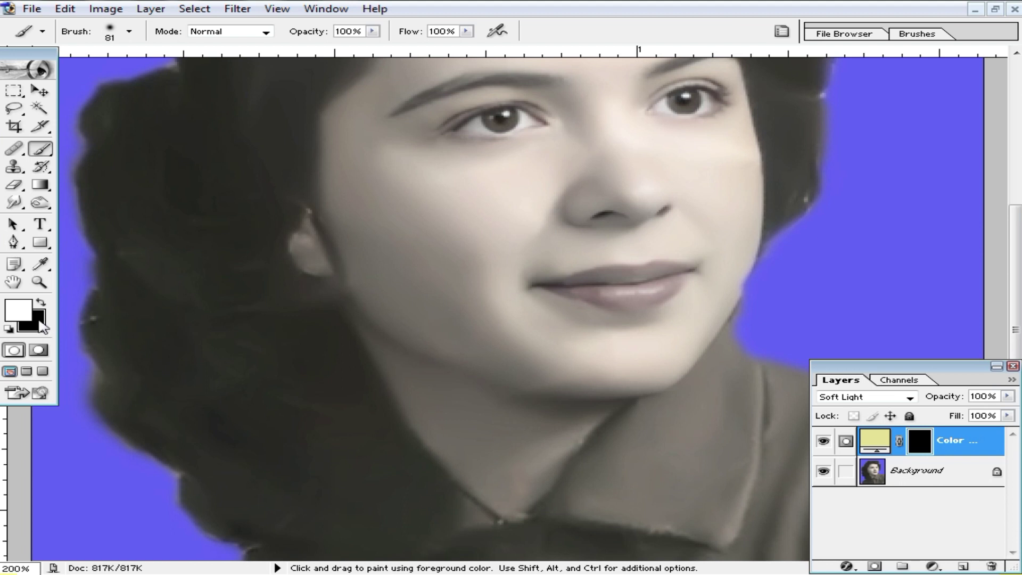
Step: Paint the pale yellow tint over the face and neck in white on the fill layer's mask, reducing the soft brush to 53 and 25 pixels
right_click(445, 254)
left_click(513, 287)
mouse_move(475, 220)
left_mouse_down()
mouse_move(453, 272)
mouse_move(556, 332)
mouse_move(507, 319)
mouse_move(530, 346)
mouse_move(459, 305)
mouse_move(416, 301)
mouse_move(377, 221)
mouse_move(376, 128)
mouse_move(418, 275)
mouse_move(479, 248)
mouse_move(561, 177)
mouse_move(513, 261)
mouse_move(593, 207)
mouse_move(660, 218)
mouse_move(619, 128)
left_mouse_up()
key("space")
left_click_drag(583, 184, 589, 323)
right_click(620, 283)
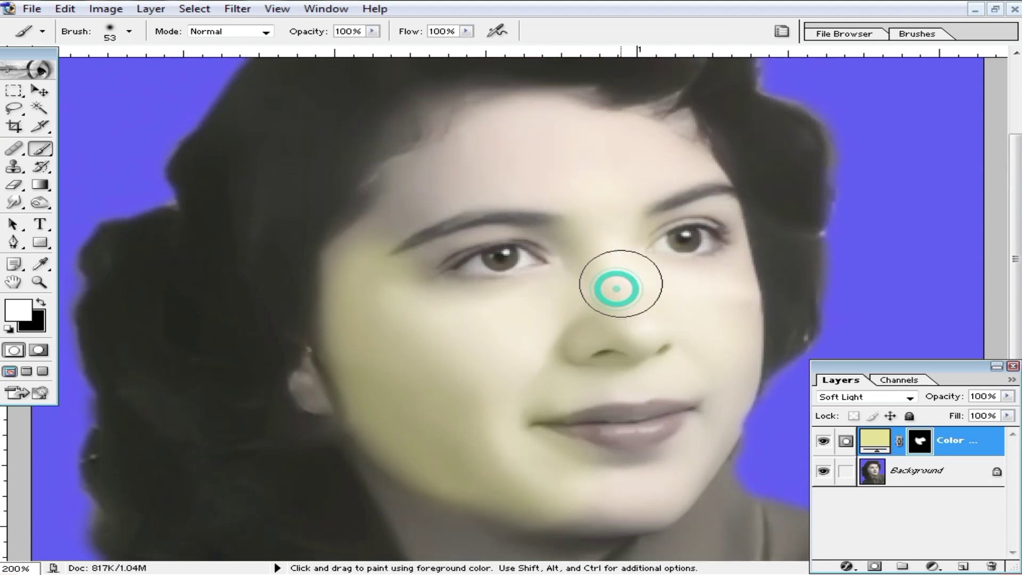
left_click(672, 314)
left_click_drag(610, 338, 604, 350)
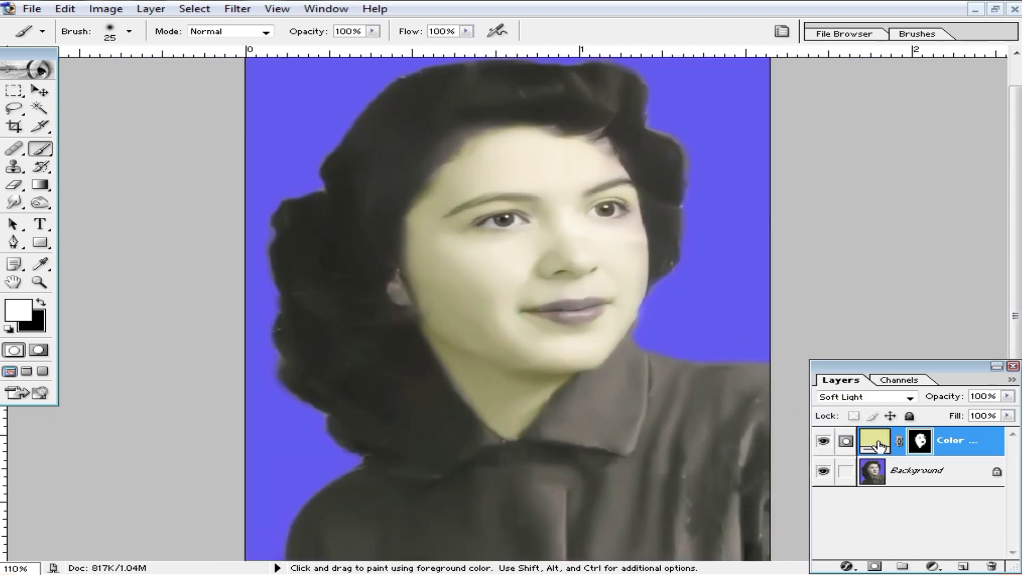
Step: Change the fill layer's colour to olive (R 125, G 122, B 71) and merge the layer into the Background
double_click(877, 445)
left_click_drag(612, 217, 880, 349)
left_click(611, 361)
mouse_move(692, 484)
left_mouse_down()
mouse_move(665, 494)
mouse_move(671, 471)
mouse_move(716, 520)
mouse_move(704, 499)
left_mouse_up()
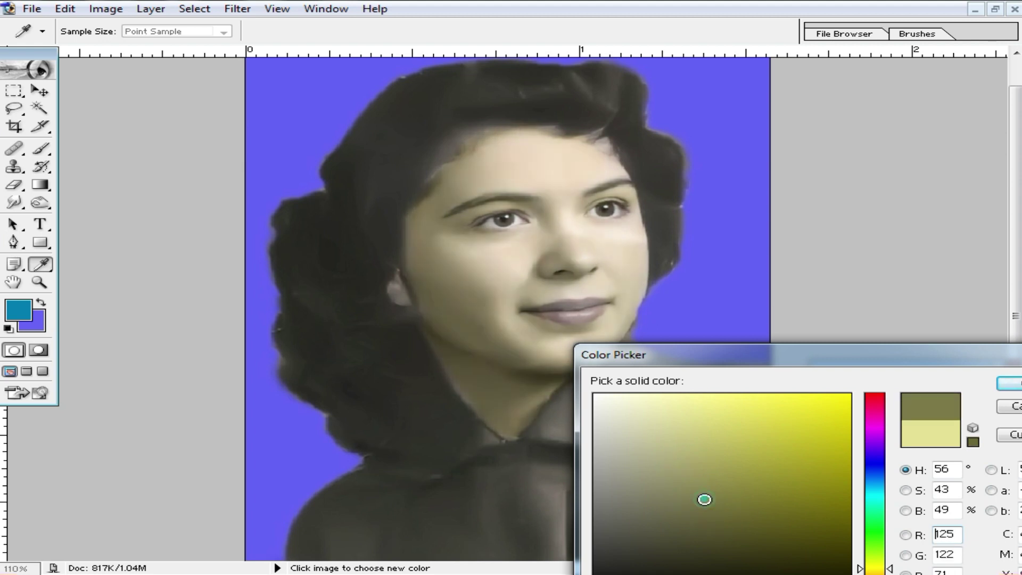
left_click(1005, 384)
key("b")
key("d")
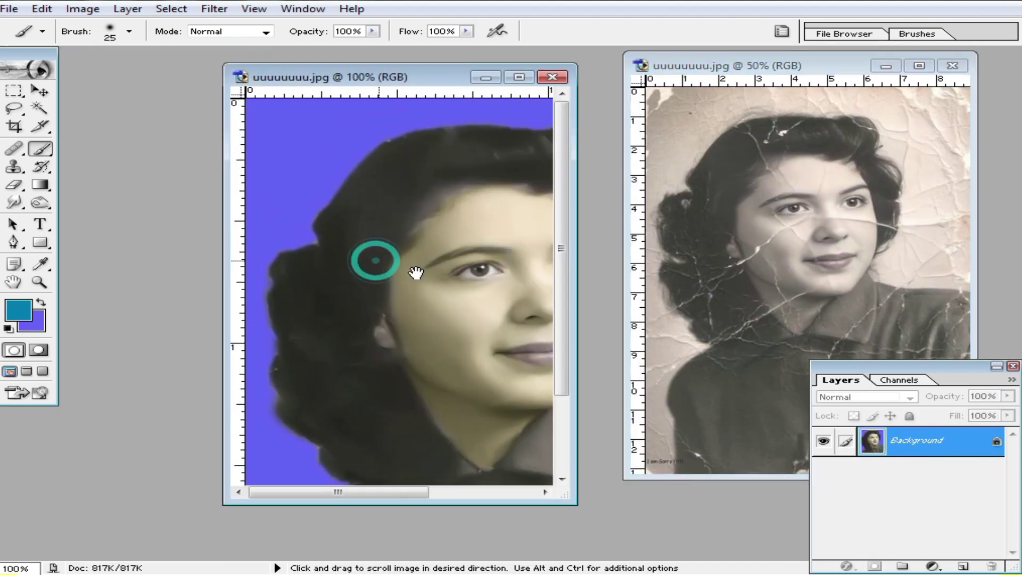
Step: Compare the tinted portrait side by side with the original cracked photo, examining the original's face up close
left_click_drag(418, 271, 358, 219)
left_click(382, 241, "alt")
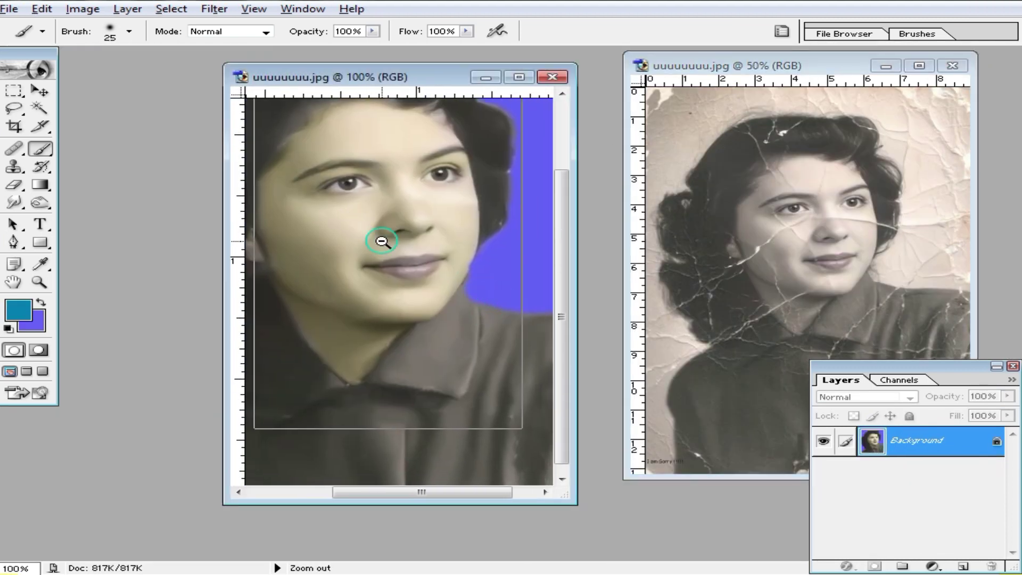
left_click(812, 248)
left_click(778, 254, "ctrl")
left_click(766, 272, "ctrl")
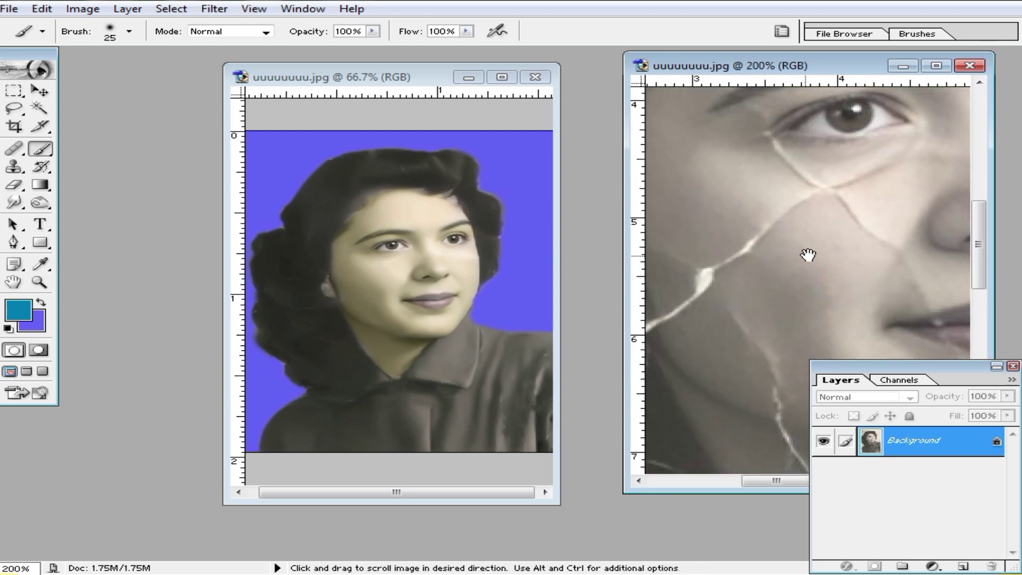
Step: Examine the nose, mouth and eyes of the tinted portrait against the original, and maximize the tinted portrait's window
key("ctrl+space")
left_click(447, 270)
left_click(437, 276)
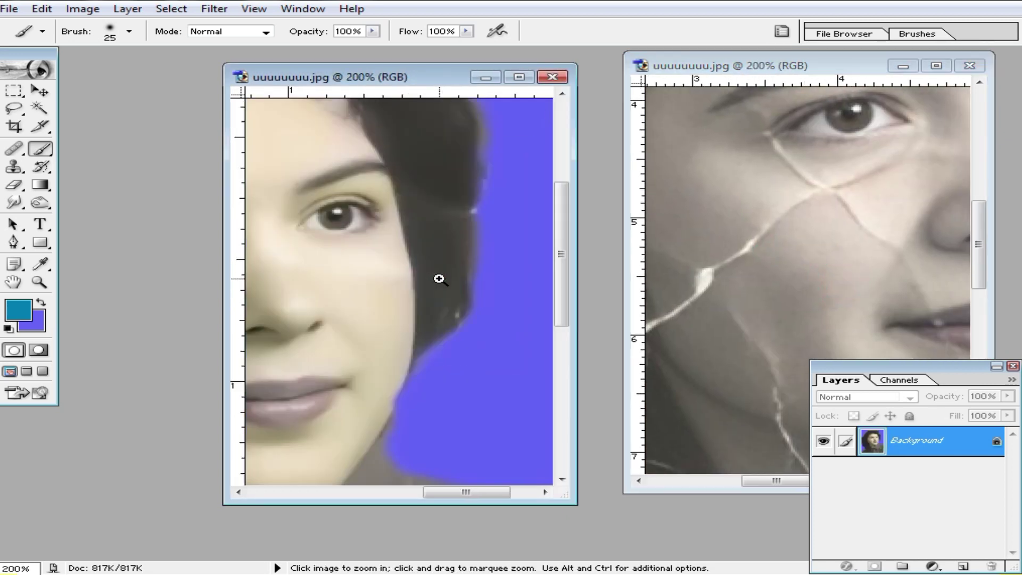
left_click(371, 297)
left_click_drag(367, 308, 504, 285)
key("alt+space")
left_click(424, 302)
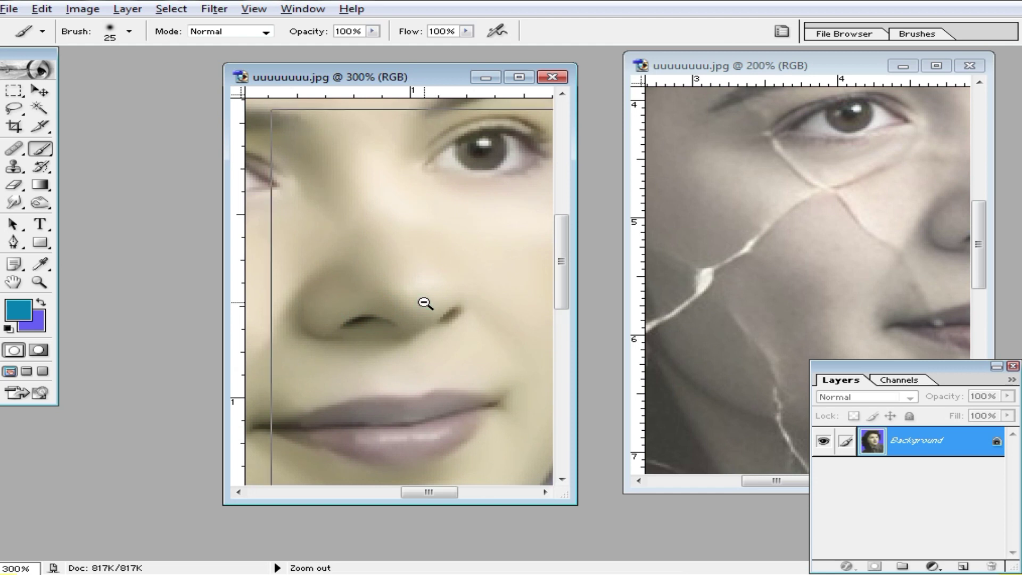
left_click(470, 304)
double_click(429, 82)
key("ctrl+space")
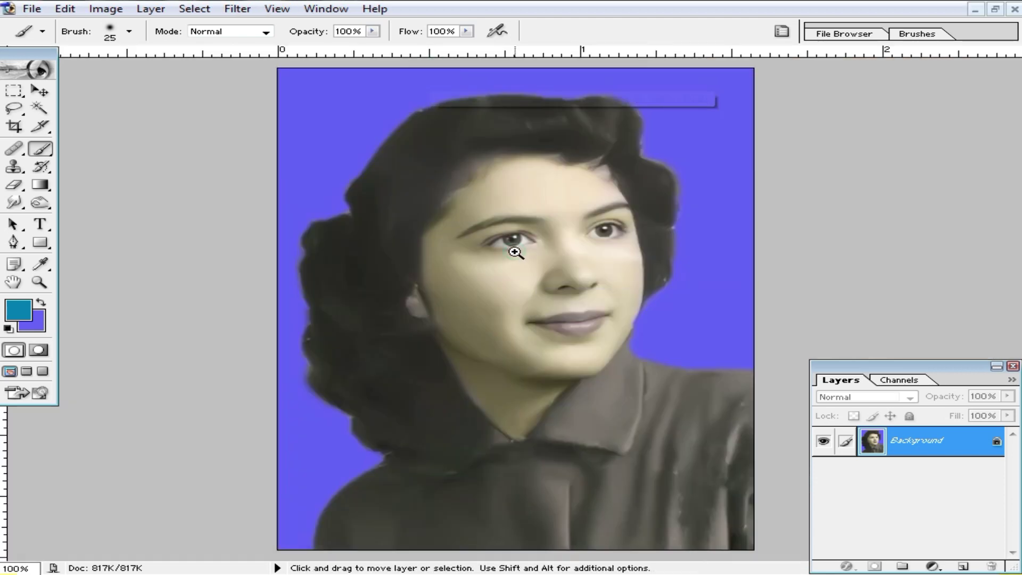
Step: Sample skin tones from the face and blend the uneven skin patches with a 38-pixel soft brush at 22% opacity
left_click(517, 249)
left_click(630, 291)
left_click(629, 292)
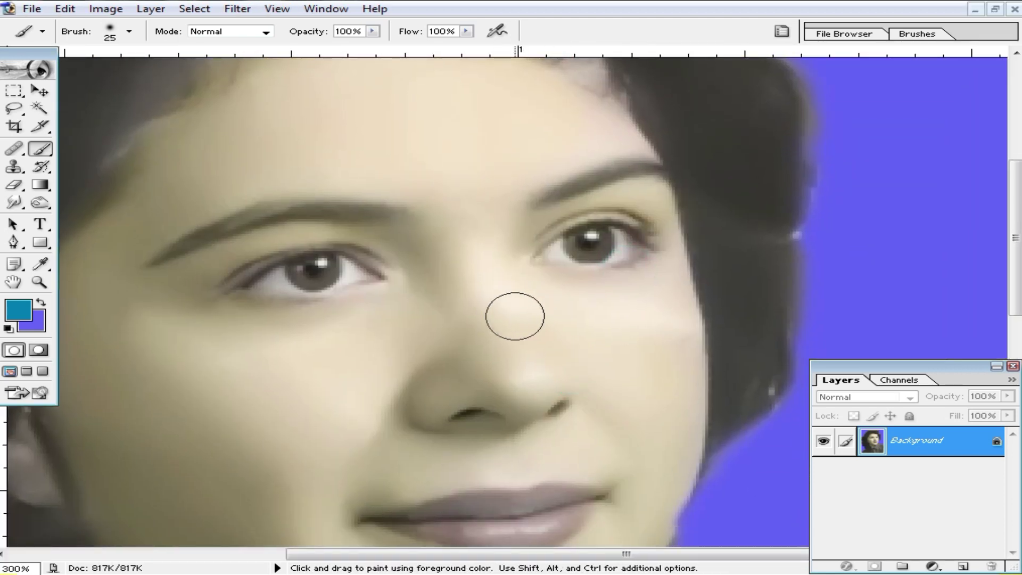
left_click(643, 358, "alt")
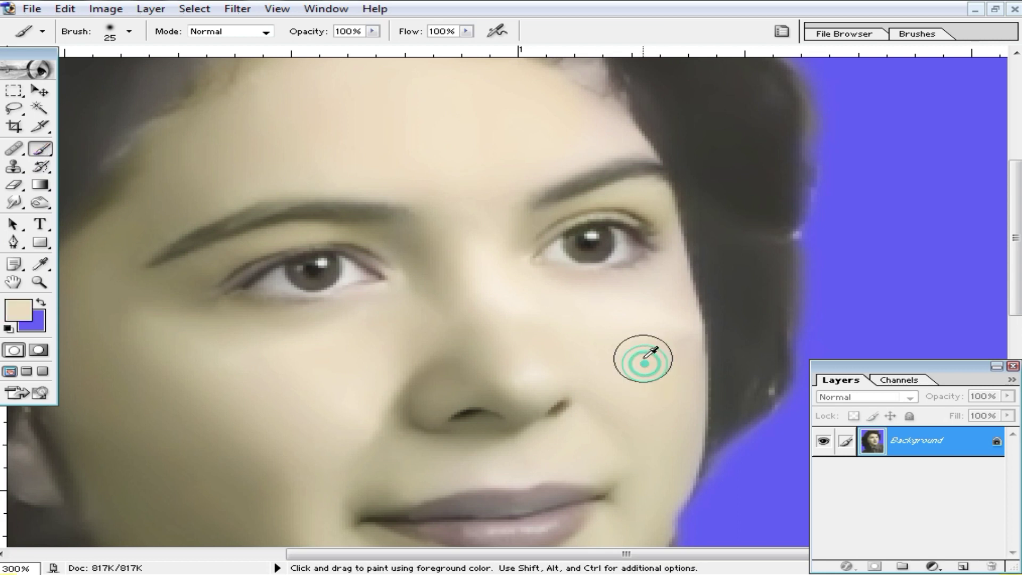
left_click_drag(372, 31, 297, 48)
left_click(530, 324, "alt")
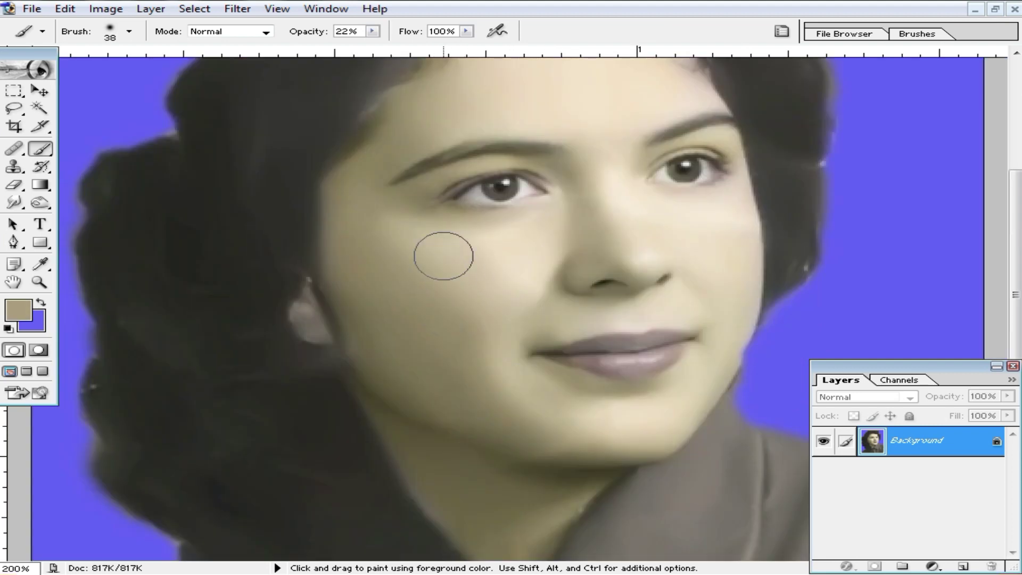
left_click(514, 311, "alt")
key("ctrl+0")
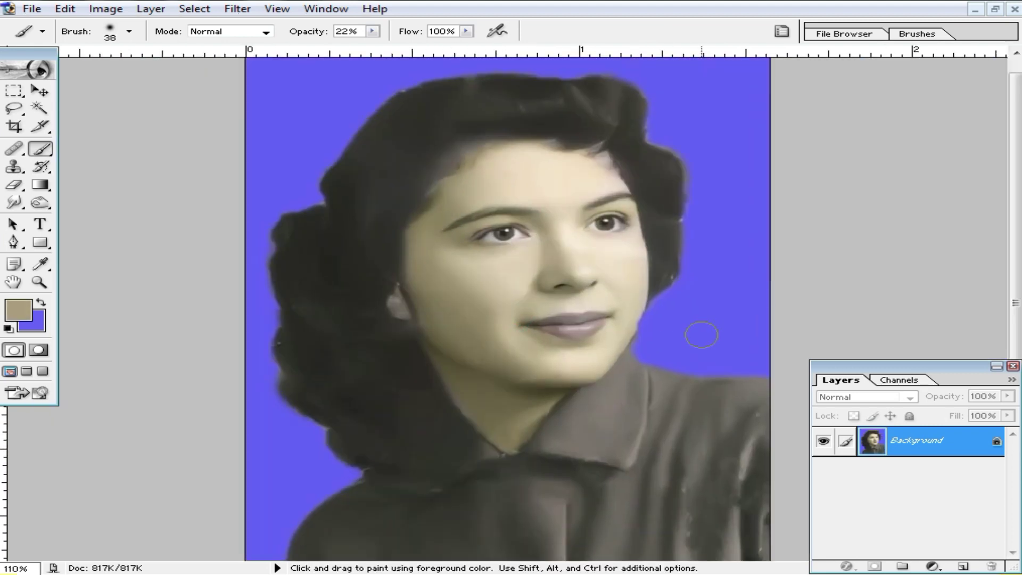
Step: Examine the hairline, facial skin and mouth up close, and check the whole portrait at a reduced size
left_click(634, 261, "ctrl")
scroll(644, 356, "up", 5)
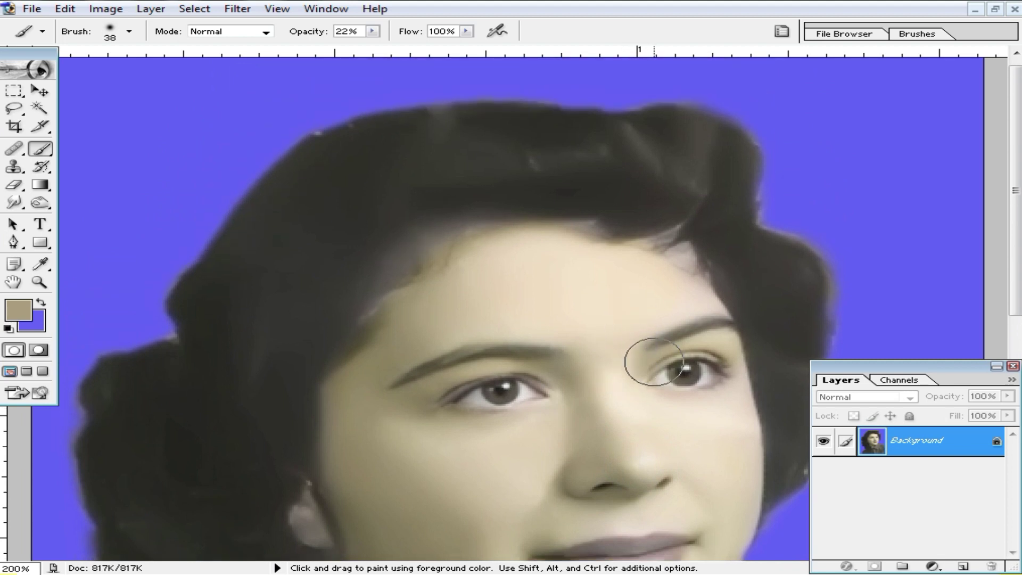
scroll(654, 362, "down", 4)
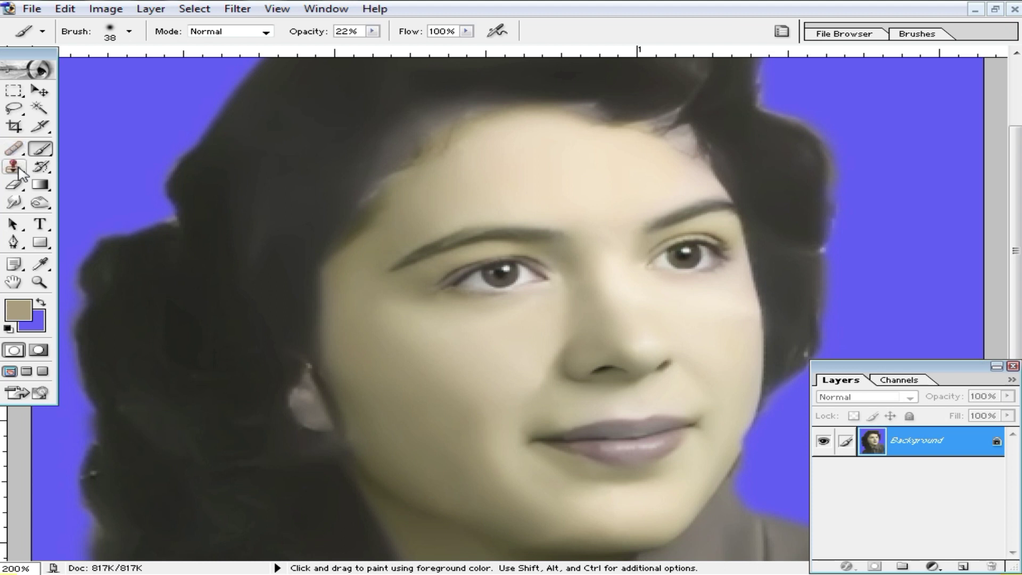
scroll(586, 290, "down", 3)
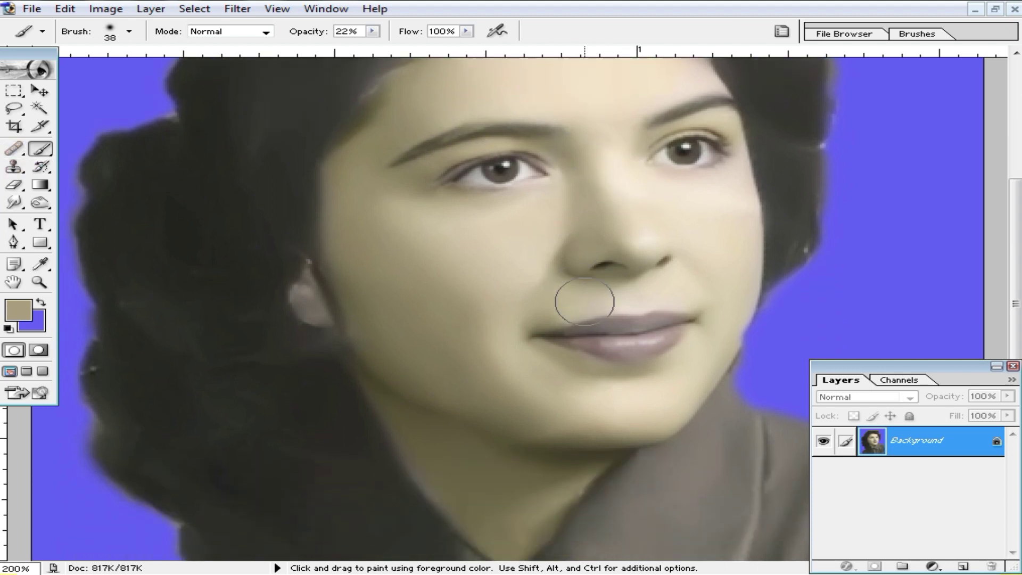
scroll(700, 290, "up", 1)
left_click(637, 287, "alt")
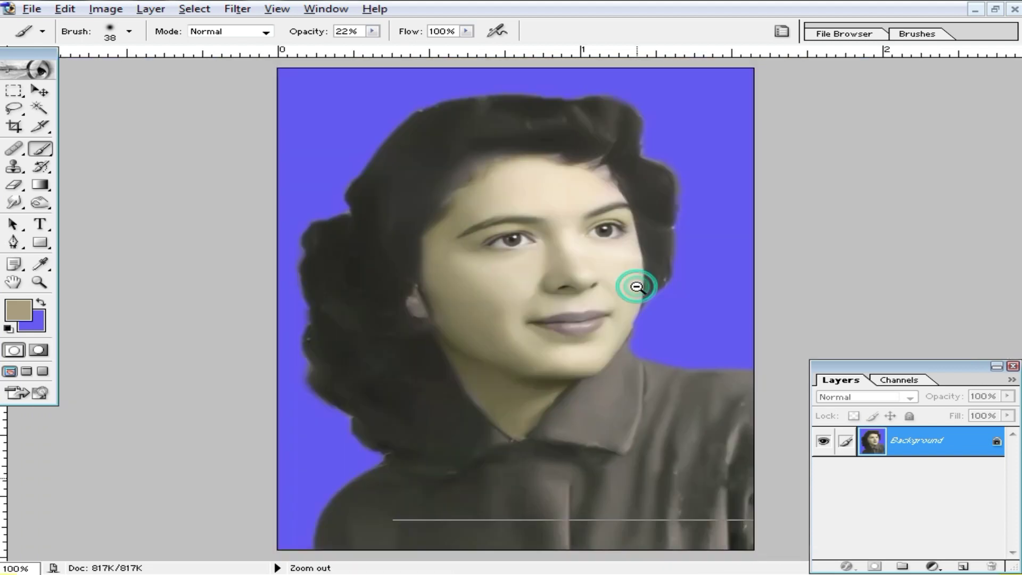
left_click(633, 286, "alt")
key("ctrl")
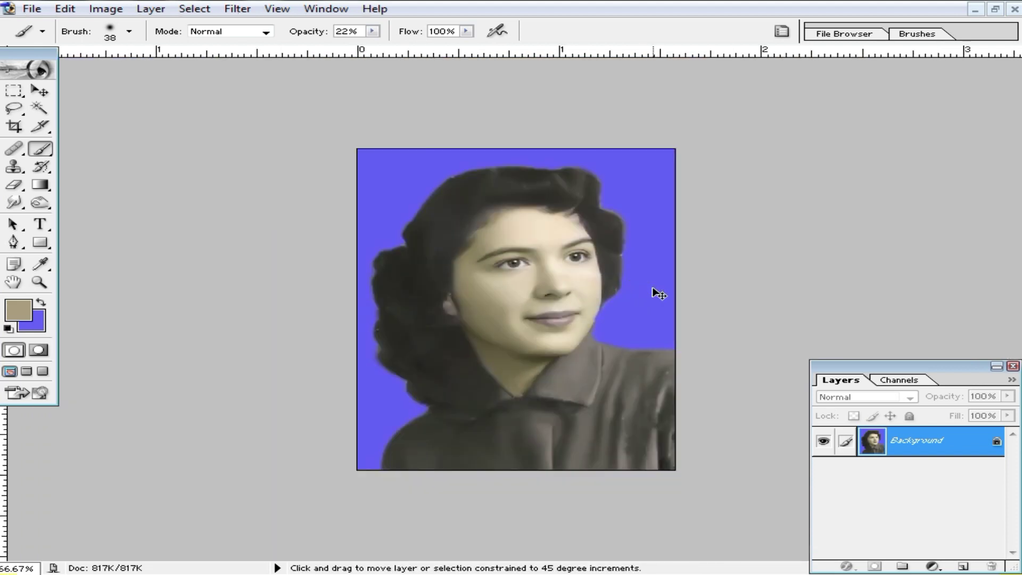
Step: Start saving the restored portrait as a separate file on the Desktop, with JPEG as the format
key("ctrl+shift+s")
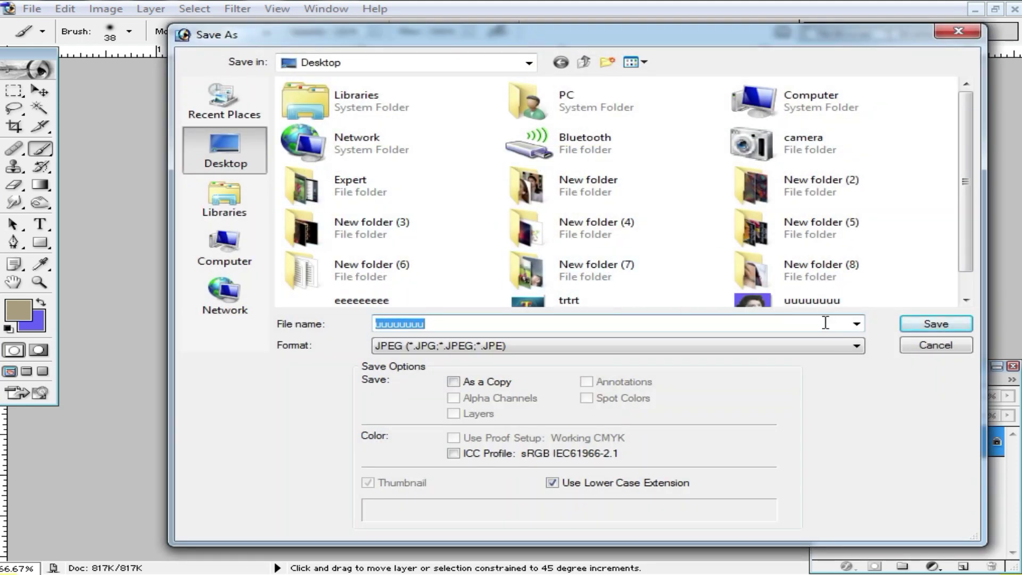
left_click(619, 348)
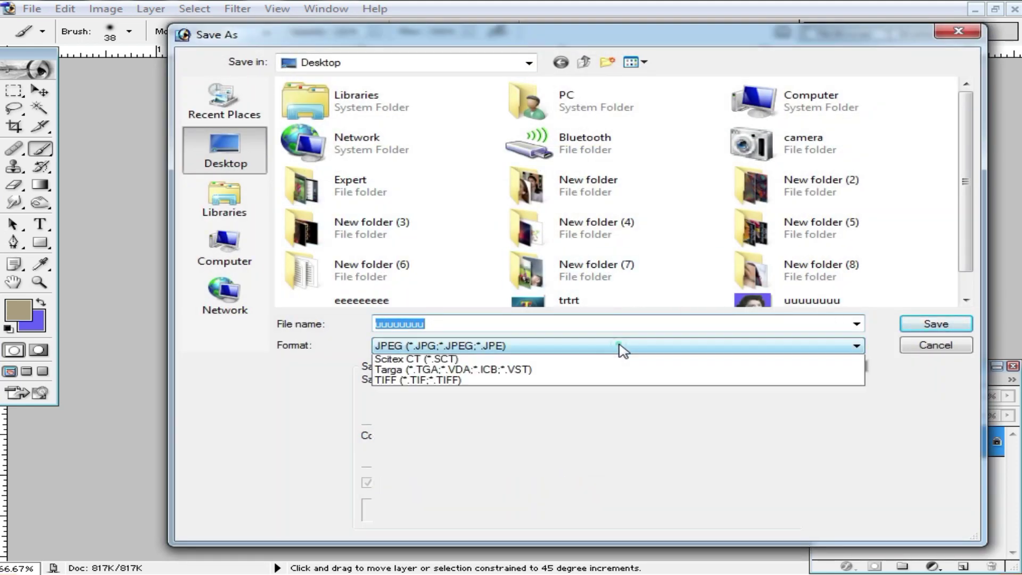
left_click(574, 438)
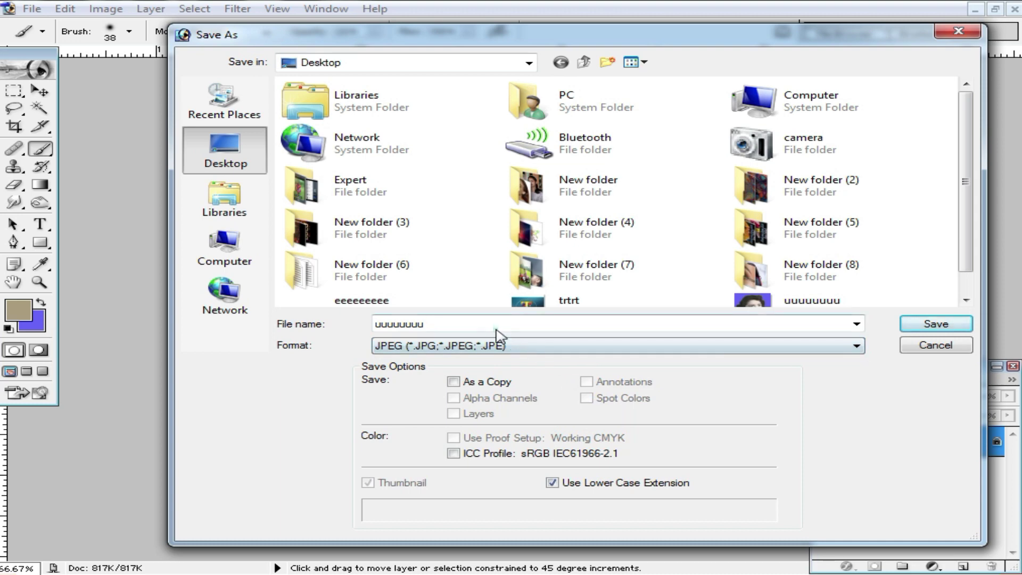